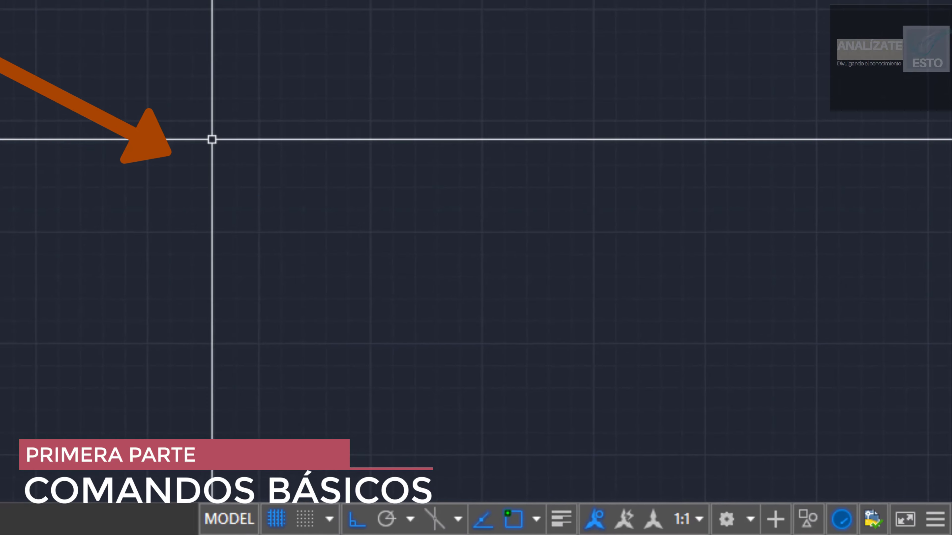
Draw a horizontal line about 236 units long with the Line command.
{"action": "type", "text": "L"}
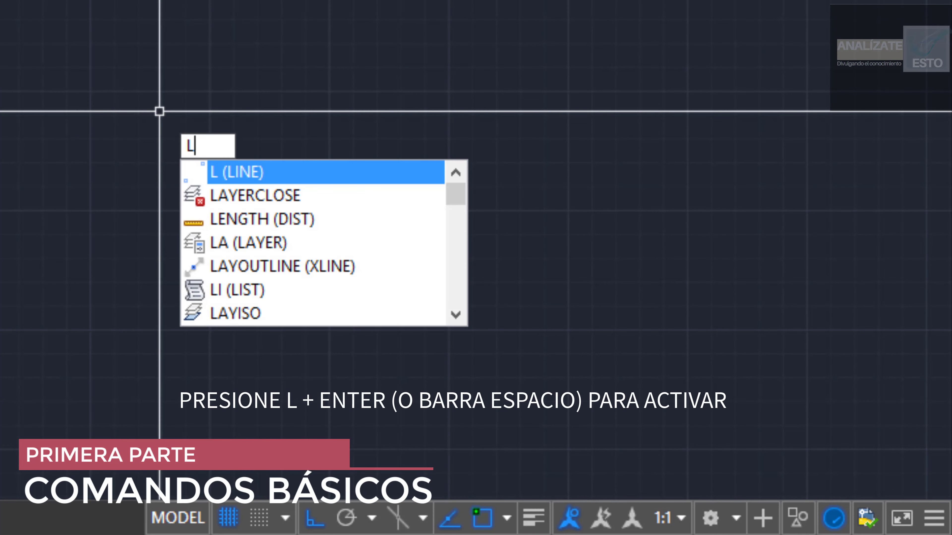
{"action": "key", "text": "Return"}
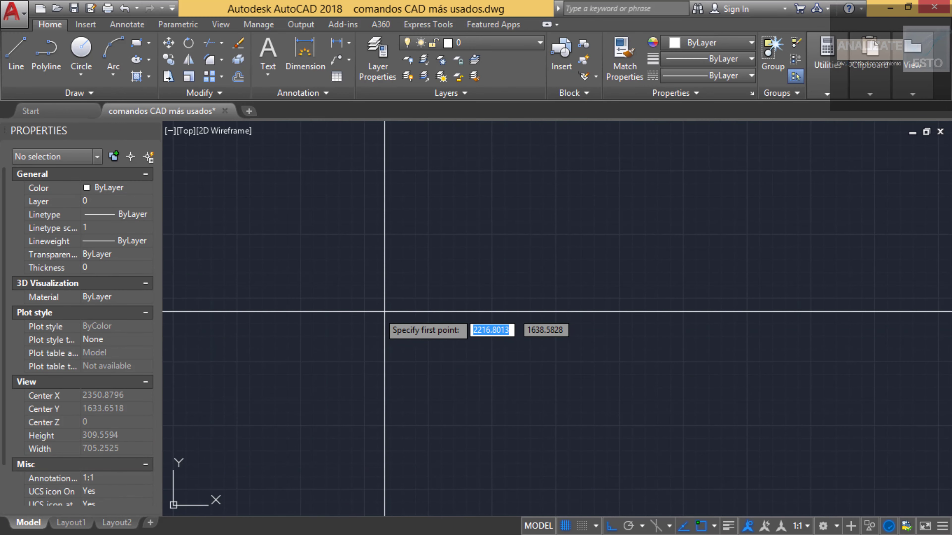
{"action": "left_click", "coordinate": [314, 329]}
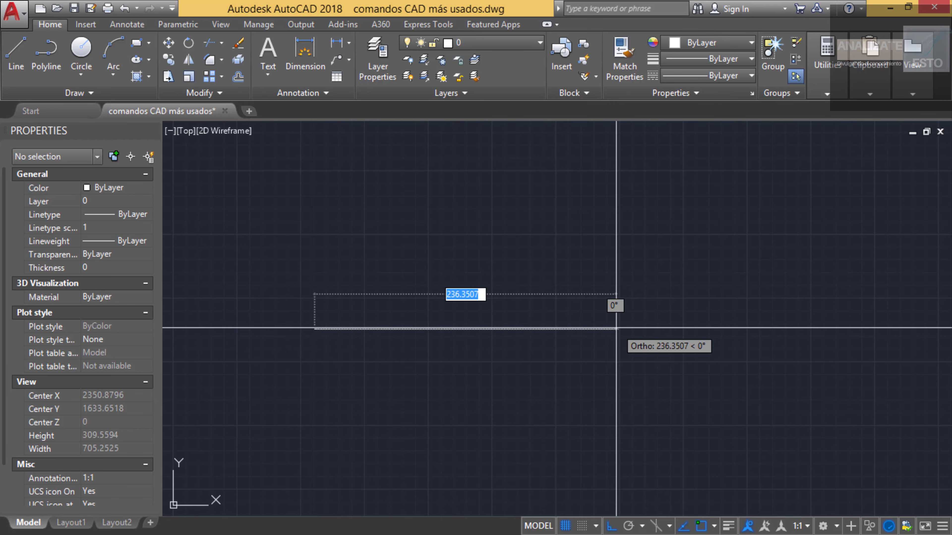
{"action": "left_click", "coordinate": [616, 329]}
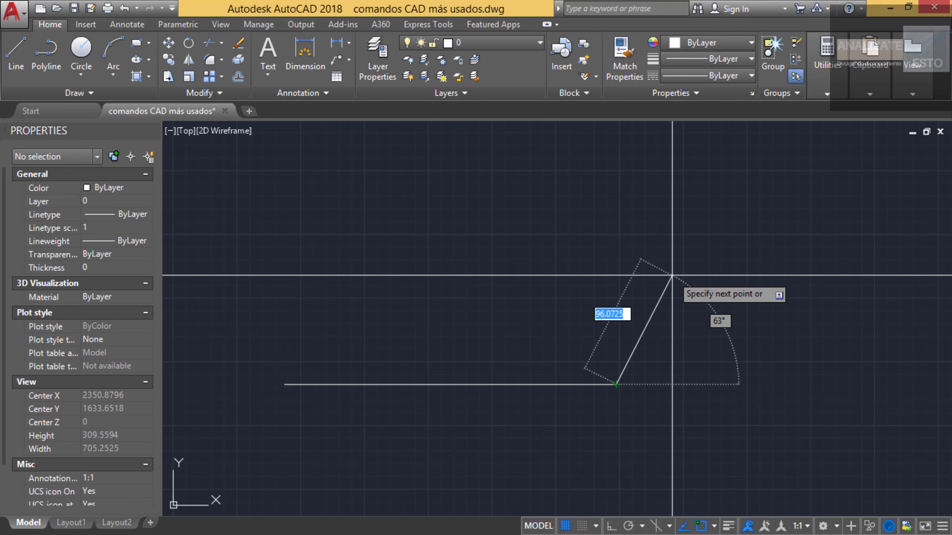
Continue from the horizontal line's right end with five freehand connected segments, going up and around counterclockwise toward the left.
{"action": "left_click", "coordinate": [710, 245]}
{"action": "left_click", "coordinate": [594, 182]}
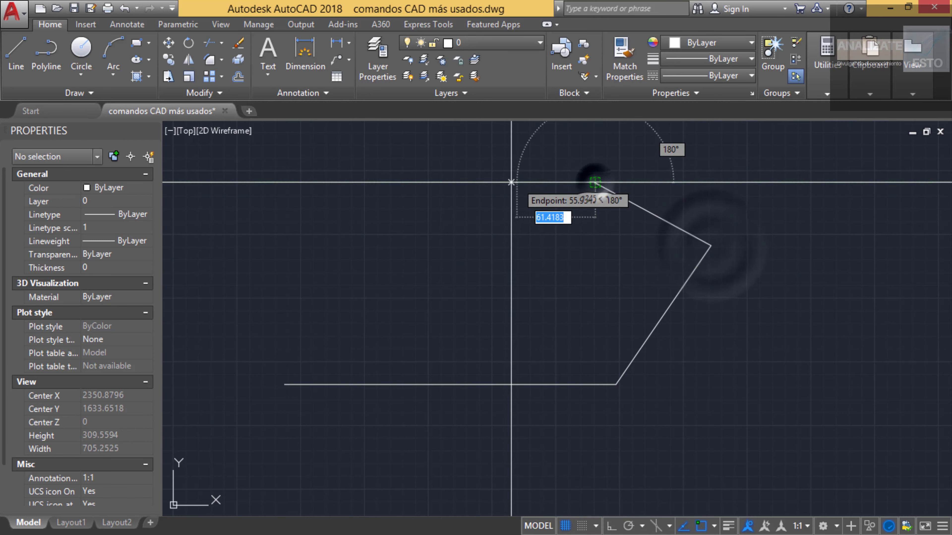
{"action": "left_click", "coordinate": [426, 182]}
{"action": "left_click", "coordinate": [356, 247]}
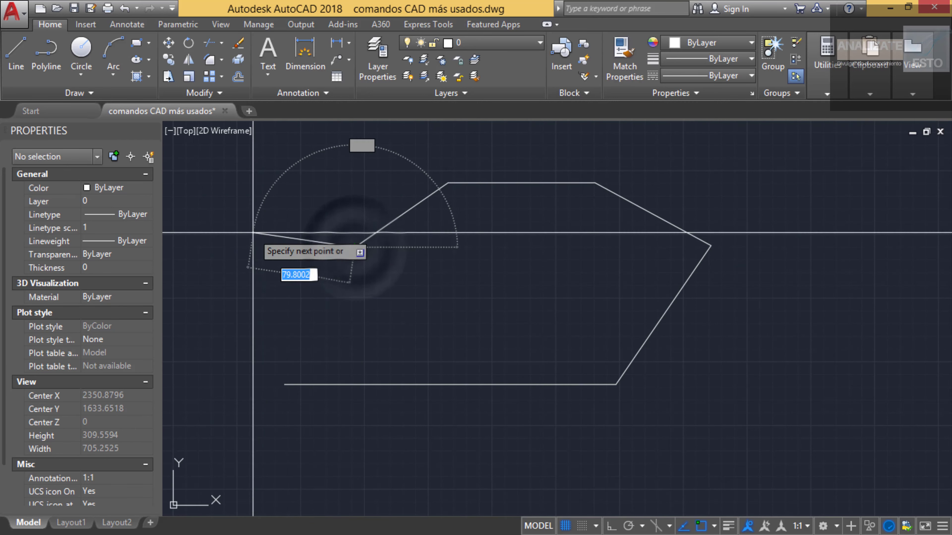
{"action": "left_click", "coordinate": [241, 227]}
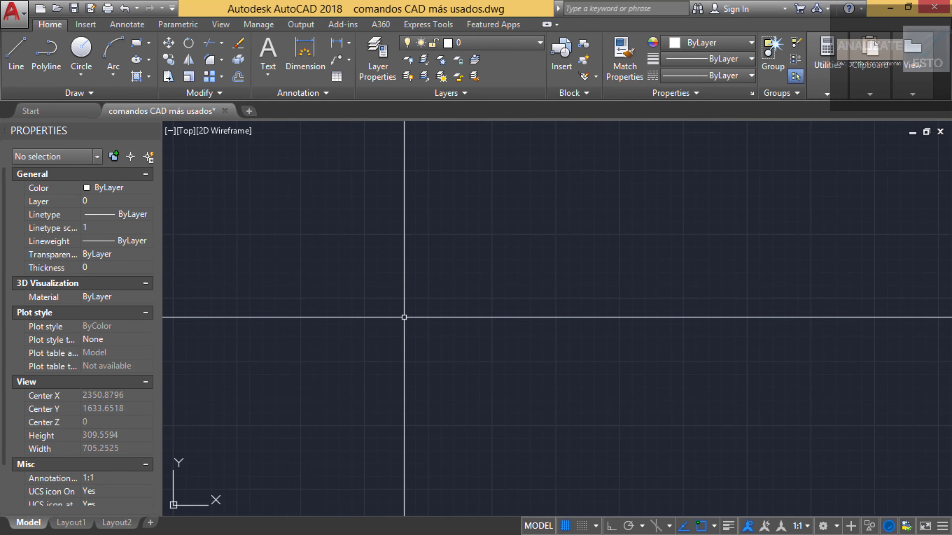
Draw a line exactly 100 units long, sloping slightly down to the right, with the Line command.
{"action": "type", "text": "l"}
{"action": "key", "text": "Return"}
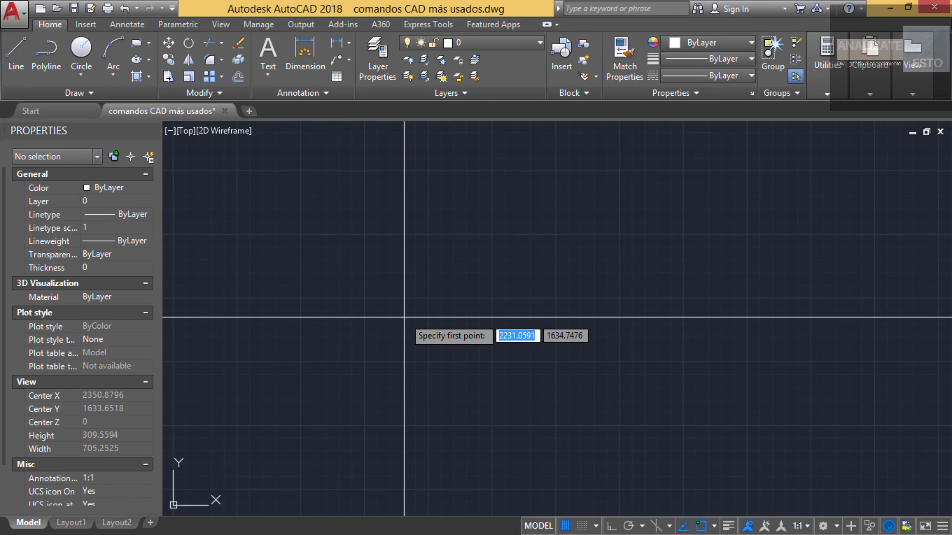
{"action": "left_click", "coordinate": [264, 325]}
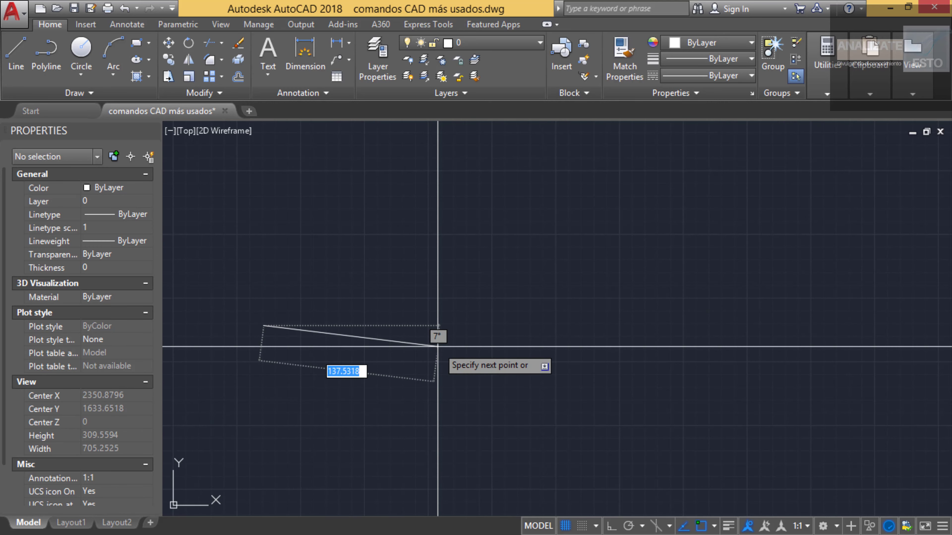
{"action": "type", "text": "100"}
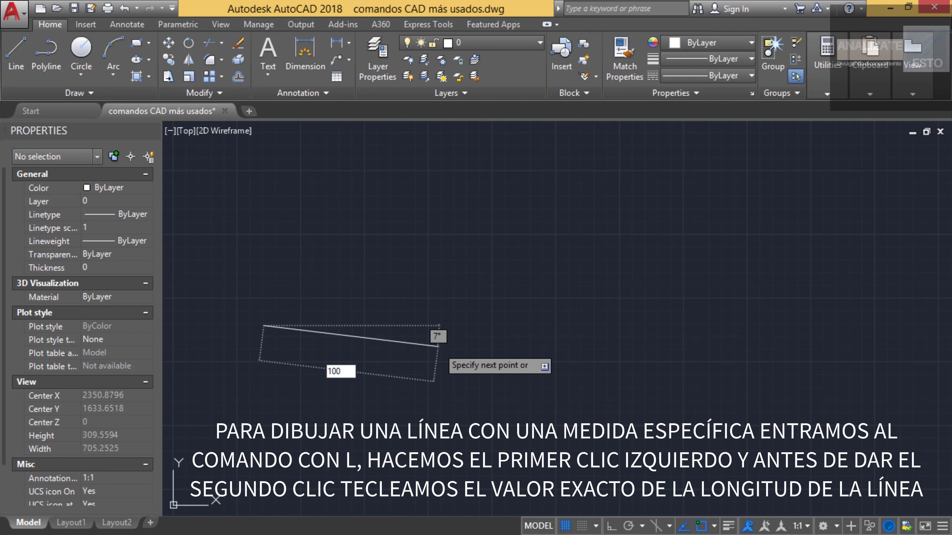
{"action": "key", "text": "Return"}
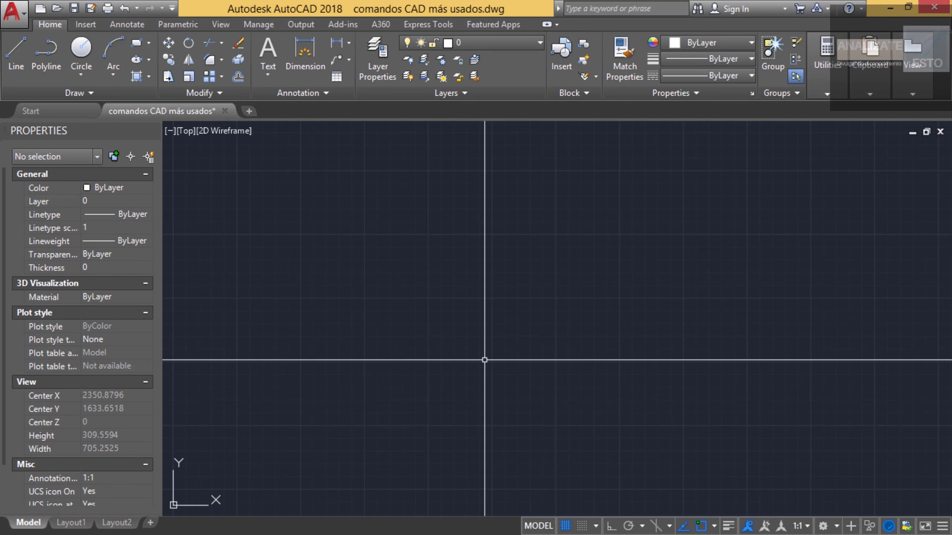
Draw an open, irregular counterclockwise outline of nine freehand connected line segments, ending below the starting point.
{"action": "type", "text": "l"}
{"action": "key", "text": "Return"}
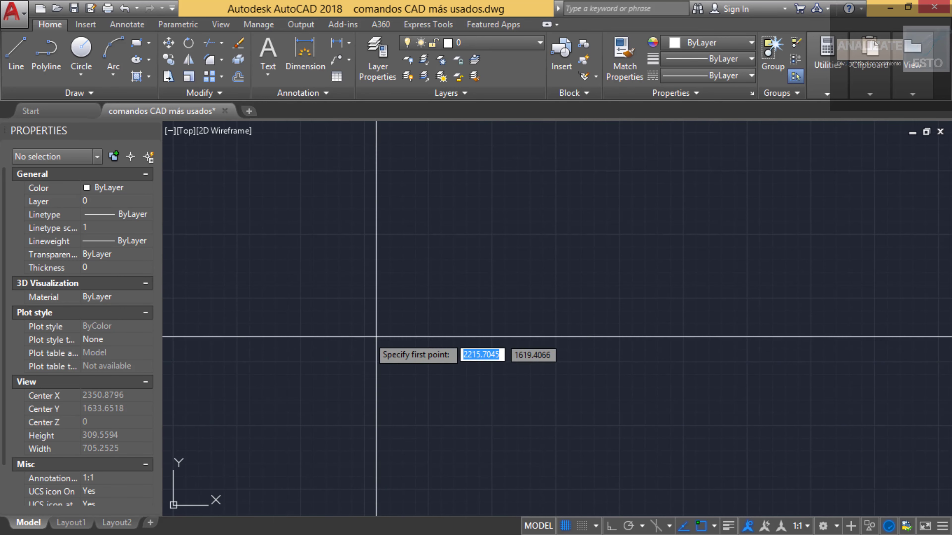
{"action": "left_click", "coordinate": [305, 325]}
{"action": "left_click", "coordinate": [491, 395]}
{"action": "left_click", "coordinate": [731, 353]}
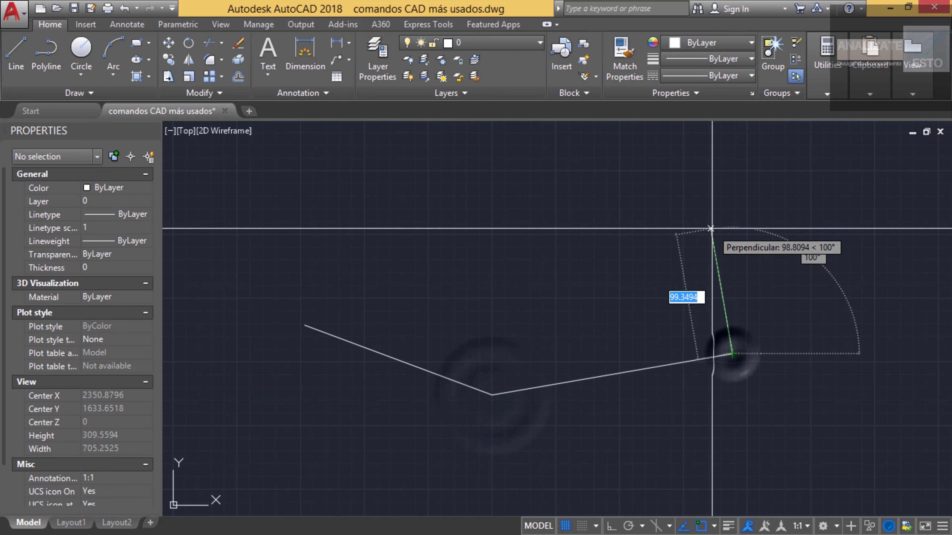
{"action": "left_click", "coordinate": [710, 228]}
{"action": "left_click", "coordinate": [508, 203]}
{"action": "left_click", "coordinate": [432, 252]}
{"action": "left_click", "coordinate": [315, 201]}
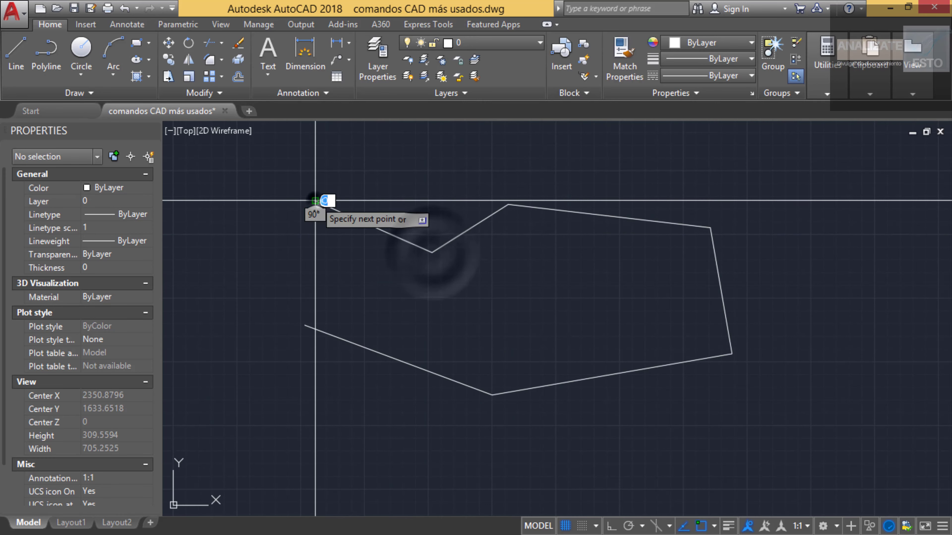
{"action": "left_click", "coordinate": [240, 276]}
{"action": "left_click", "coordinate": [219, 396]}
{"action": "left_click", "coordinate": [355, 454]}
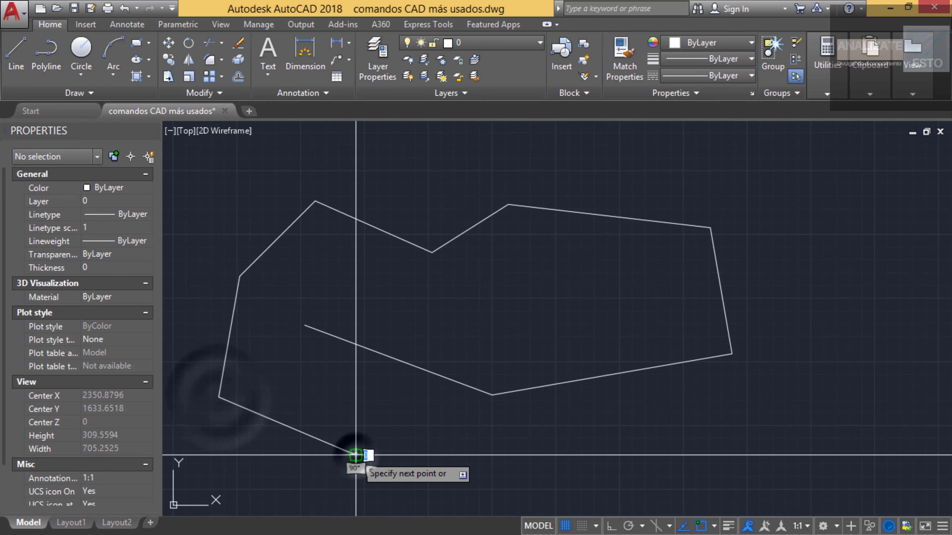
{"action": "key", "text": "Return"}
Select the first three lines of the outline, the two lower ones and the right-hand one, and delete them.
{"action": "left_click", "coordinate": [398, 335]}
{"action": "left_click", "coordinate": [347, 394]}
{"action": "left_click", "coordinate": [648, 333]}
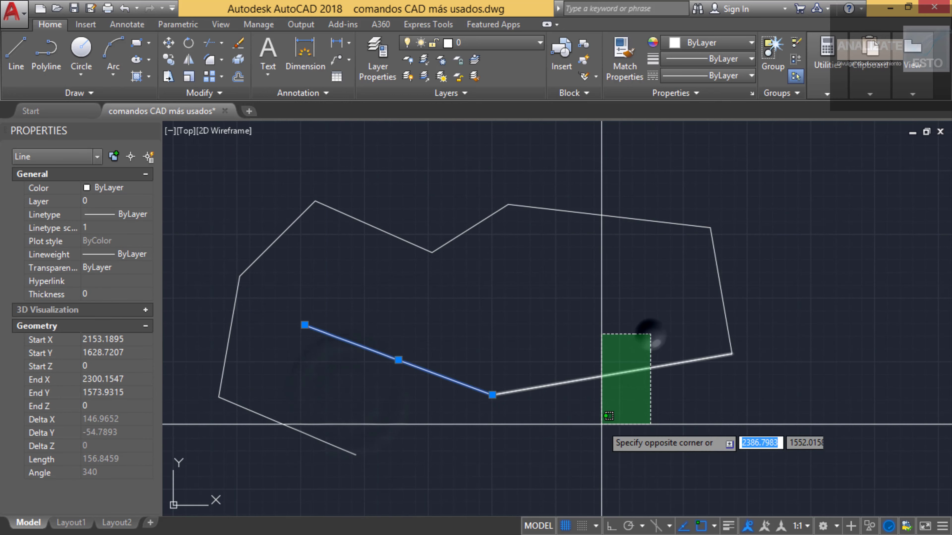
{"action": "left_click", "coordinate": [600, 425]}
{"action": "left_click", "coordinate": [760, 255]}
{"action": "left_click", "coordinate": [632, 313]}
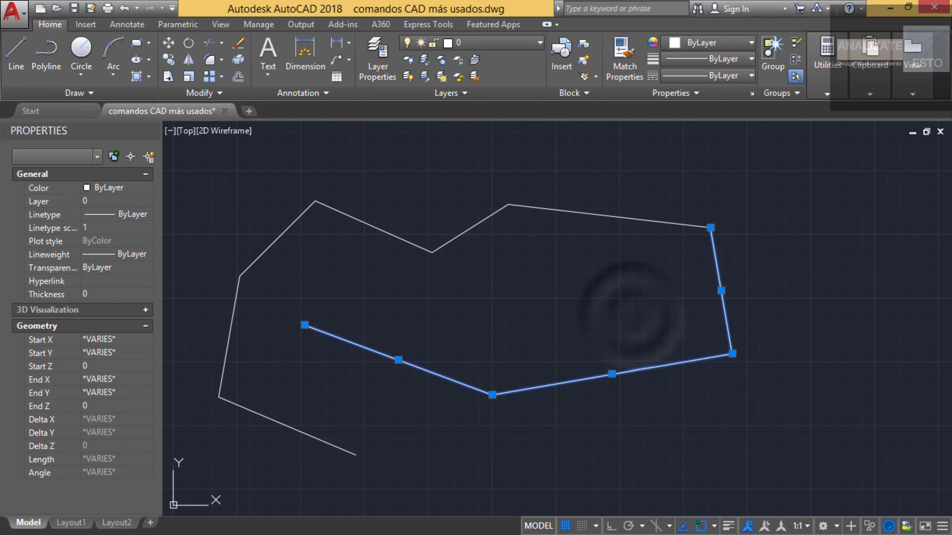
{"action": "key", "text": "Delete"}
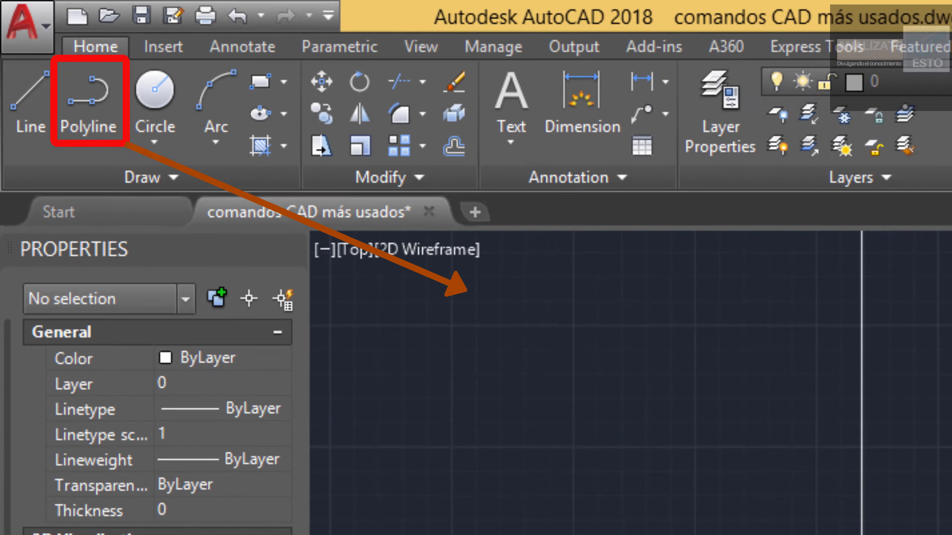
Draw an open five-segment zigzag polyline with freehand points, and select and delete the whole polyline.
{"action": "type", "text": "PL"}
{"action": "key", "text": "Return"}
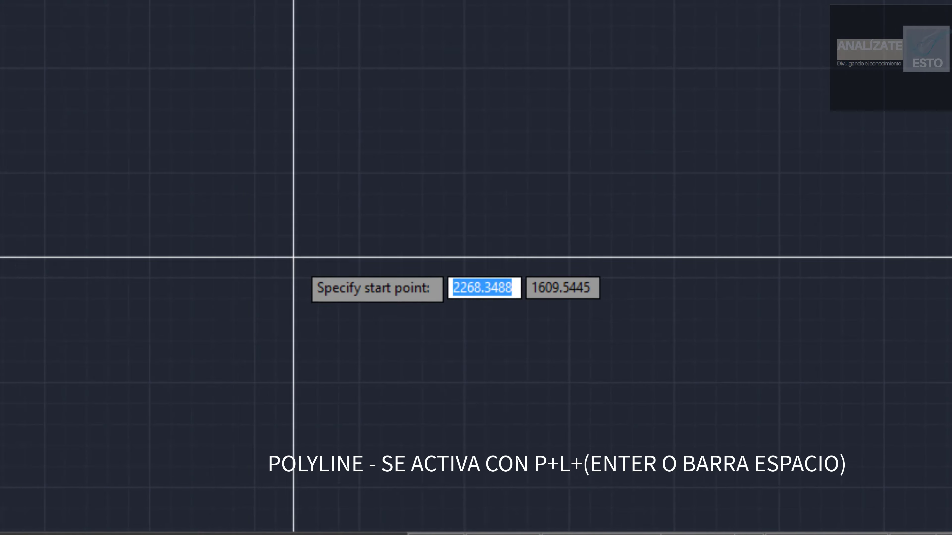
{"action": "left_click", "coordinate": [325, 297]}
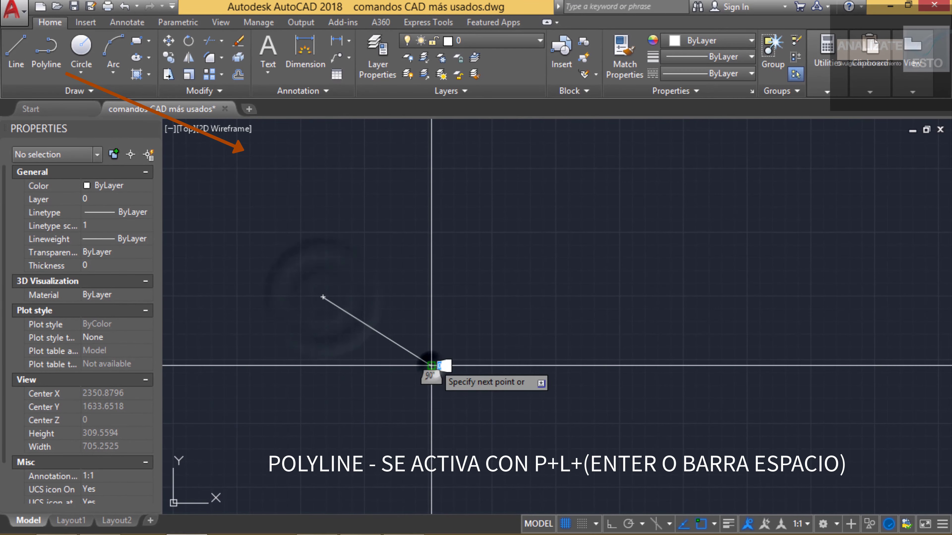
{"action": "left_click", "coordinate": [434, 365]}
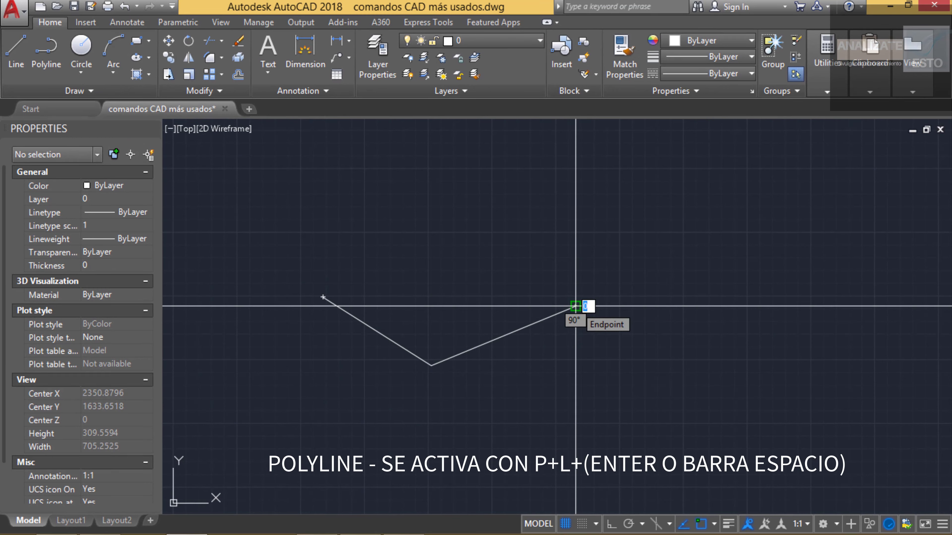
{"action": "left_click", "coordinate": [636, 365]}
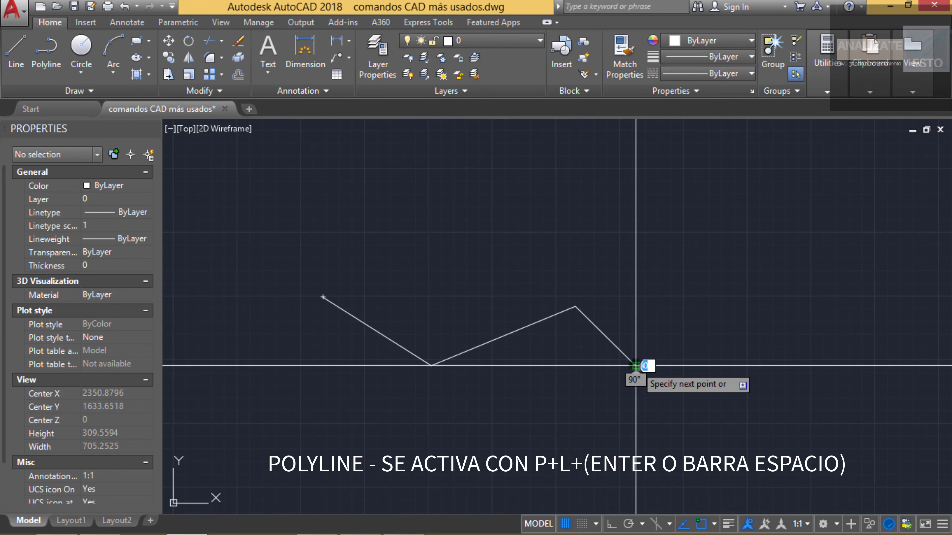
{"action": "left_click", "coordinate": [737, 263]}
{"action": "left_click", "coordinate": [570, 183]}
{"action": "key", "text": "Return"}
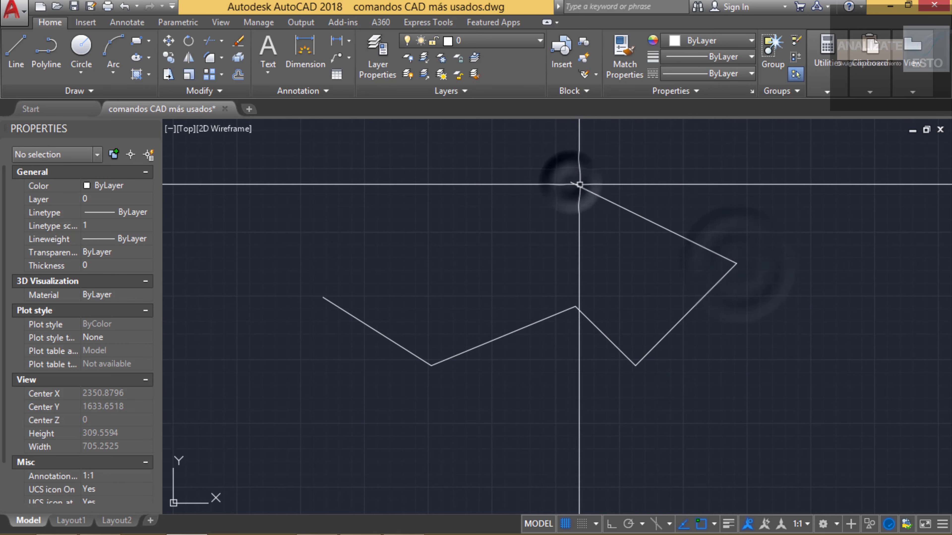
{"action": "left_click", "coordinate": [654, 223]}
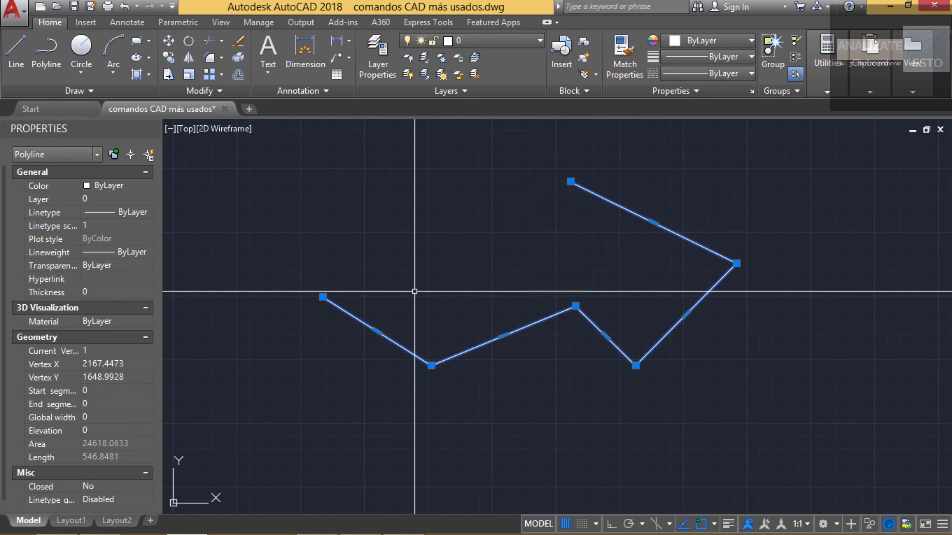
{"action": "key", "text": "Delete"}
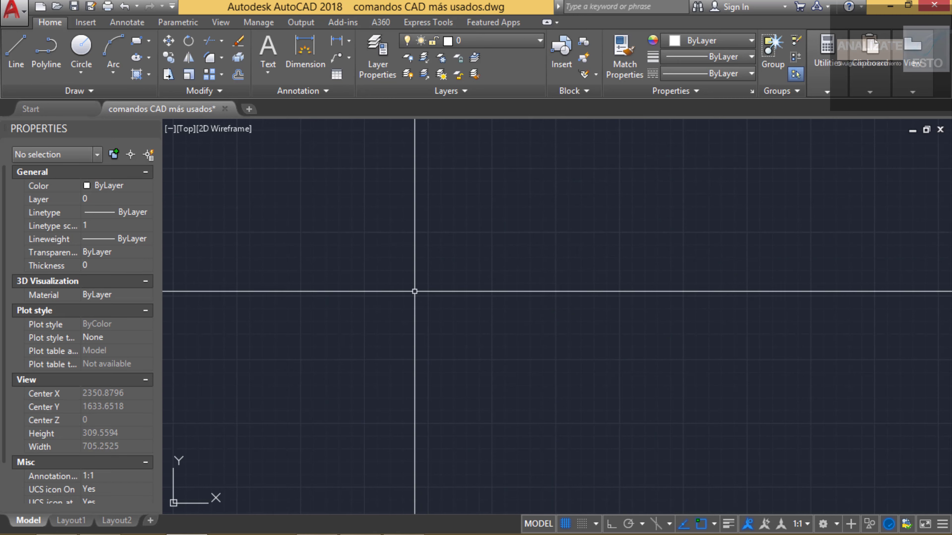
Draw a polyline with a straight segment sloping down to the right, switch to Arc mode and add two arcs forming an S-curve.
{"action": "type", "text": "PL"}
{"action": "key", "text": "Return"}
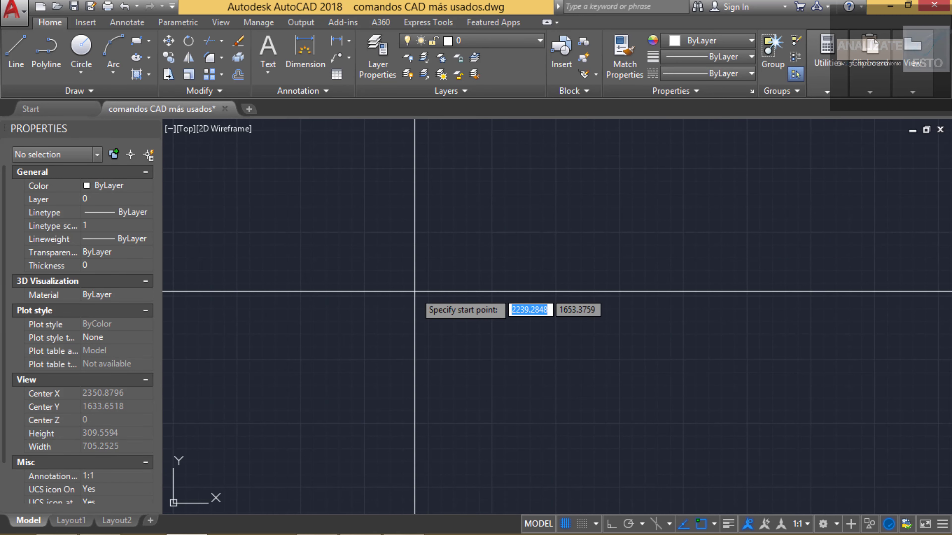
{"action": "left_click", "coordinate": [299, 292]}
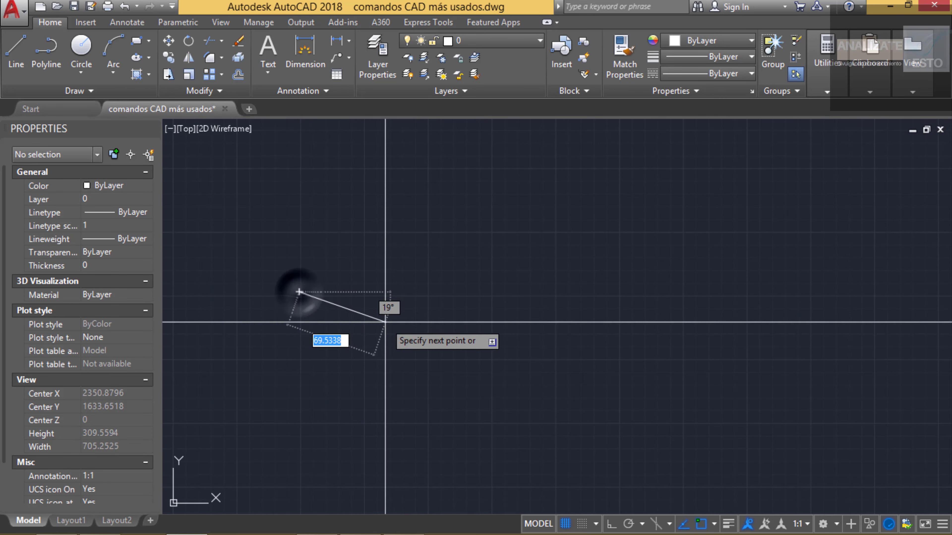
{"action": "left_click", "coordinate": [390, 373]}
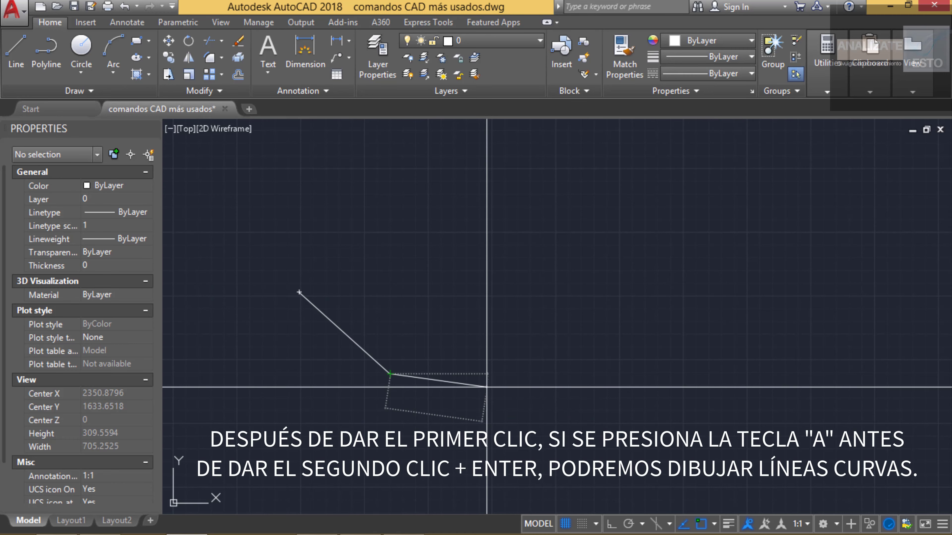
{"action": "type", "text": "a"}
{"action": "key", "text": "Return"}
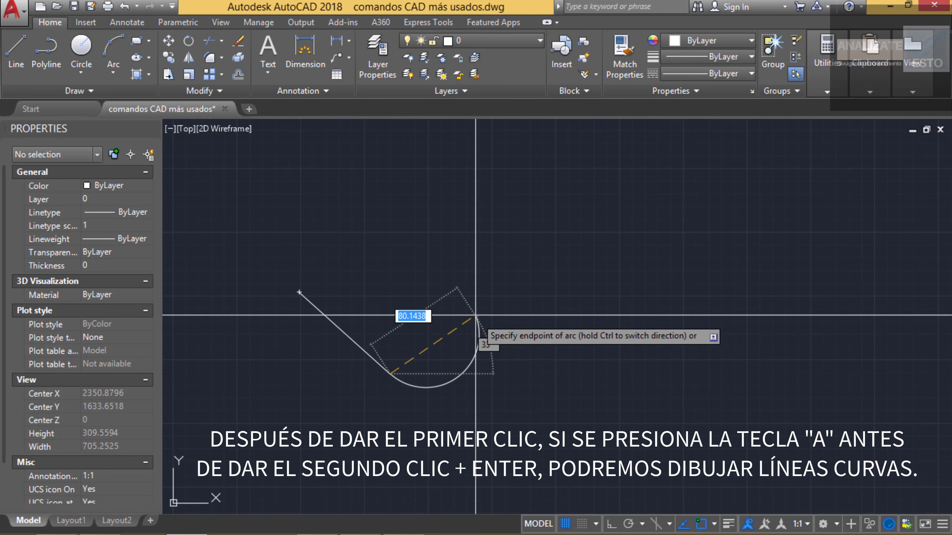
{"action": "left_click", "coordinate": [457, 293]}
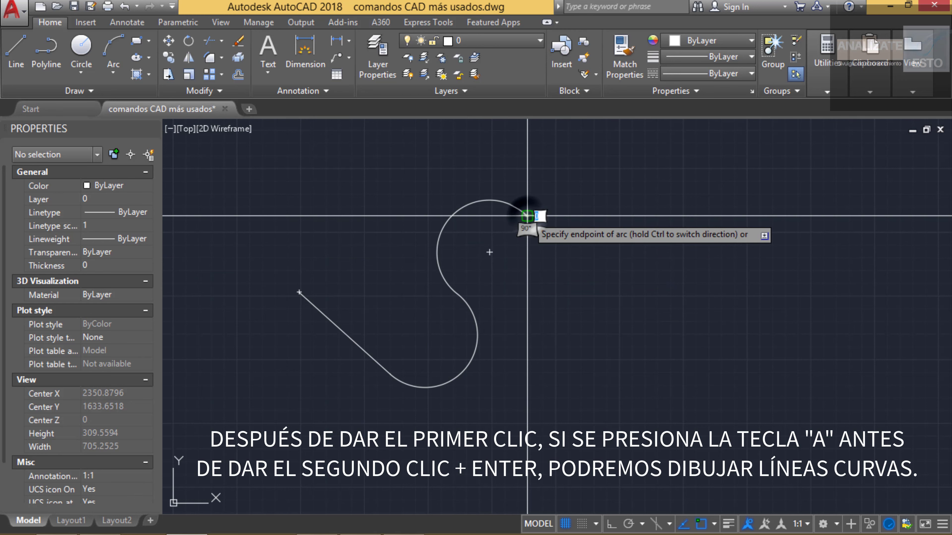
{"action": "left_click", "coordinate": [526, 215]}
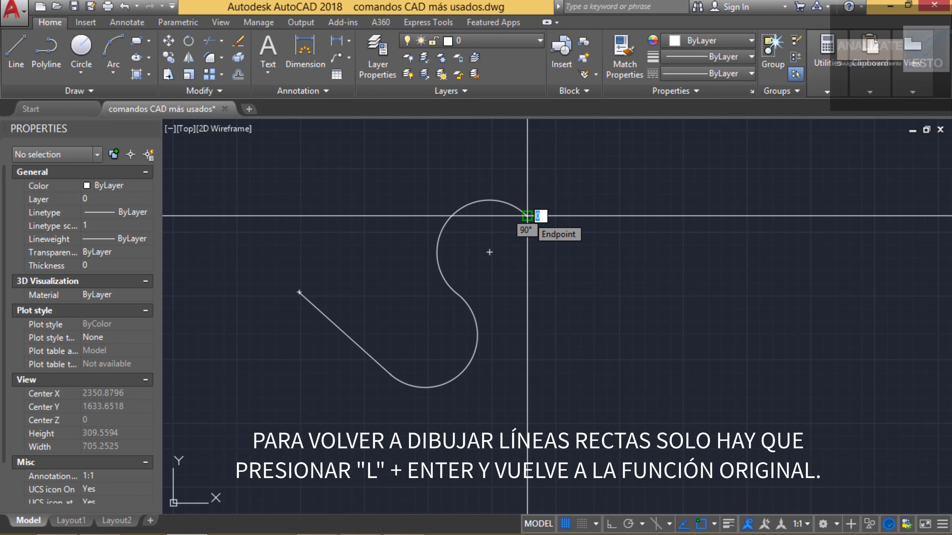
Switch the polyline back to Line mode, add two straight segments in a shallow V after the arcs, and finish it.
{"action": "type", "text": "l"}
{"action": "key", "text": "Return"}
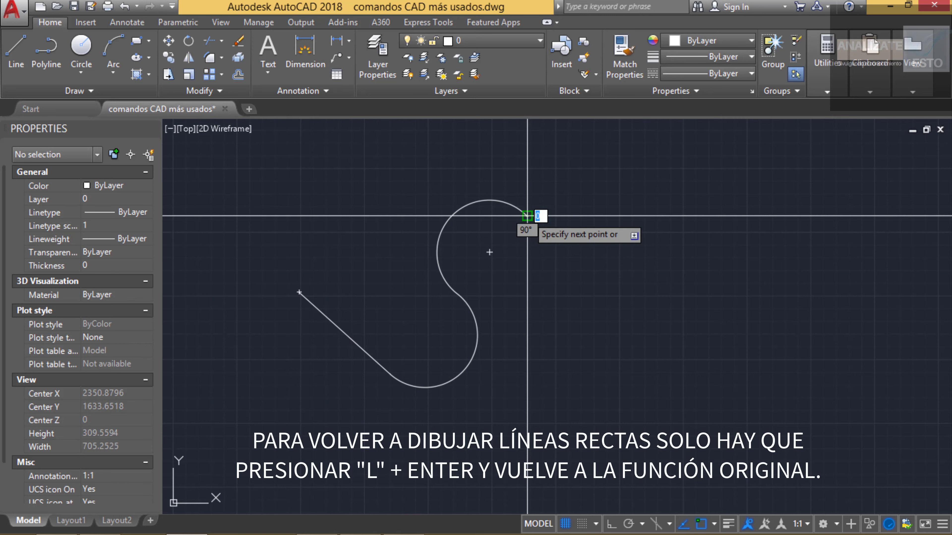
{"action": "left_click", "coordinate": [652, 270]}
{"action": "left_click", "coordinate": [758, 226]}
{"action": "key", "text": "Return"}
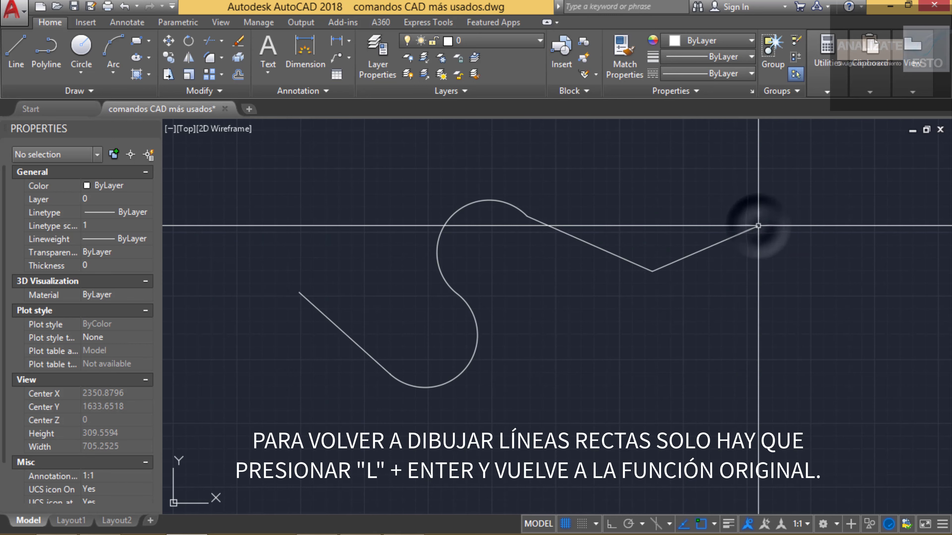
Select the polyline and stretch its upper arc outward to the upper left by the arc's midpoint grip.
{"action": "left_click", "coordinate": [510, 176]}
{"action": "left_click", "coordinate": [476, 232]}
{"action": "left_click", "coordinate": [450, 217]}
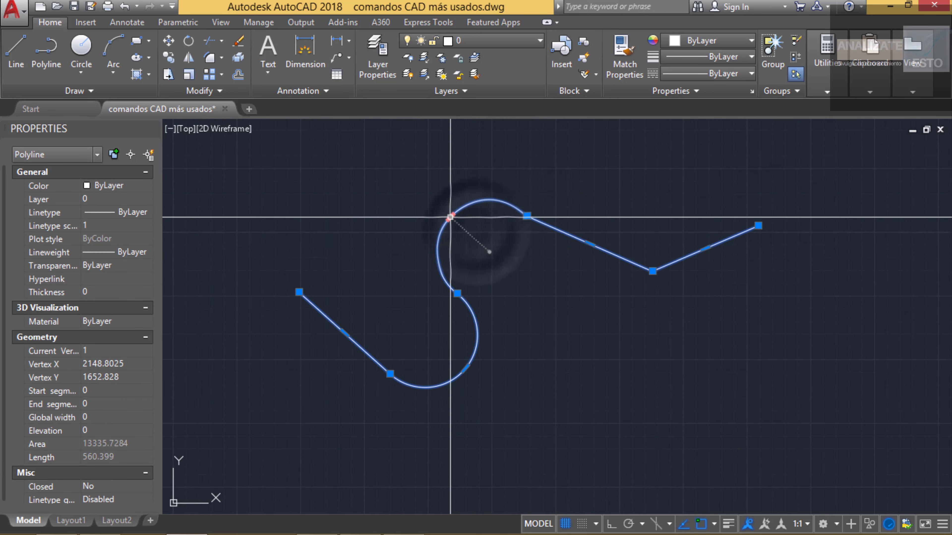
{"action": "left_click", "coordinate": [416, 189]}
Reshape the selected polyline by moving the upper arc's end vertex, the lower arc's start vertex and the start point outward, and delete it.
{"action": "left_click", "coordinate": [528, 216]}
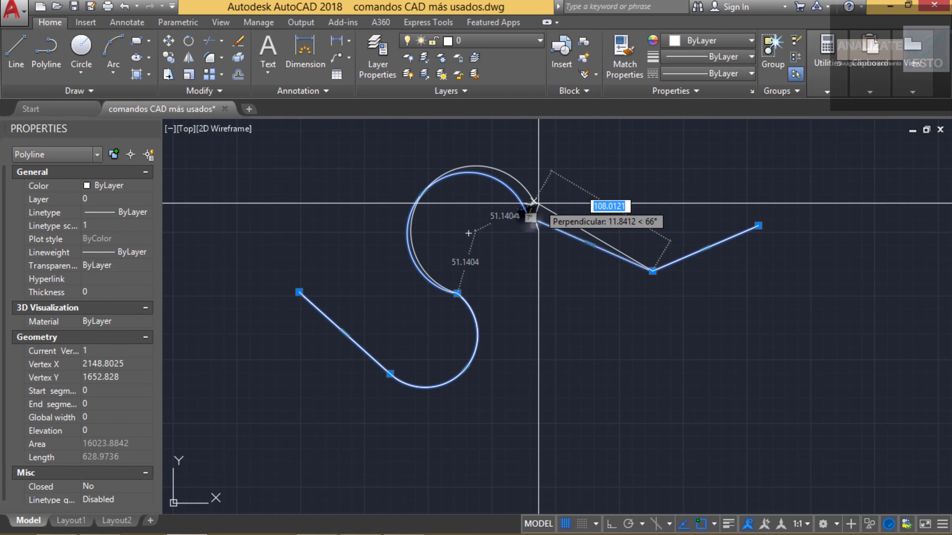
{"action": "left_click", "coordinate": [557, 172]}
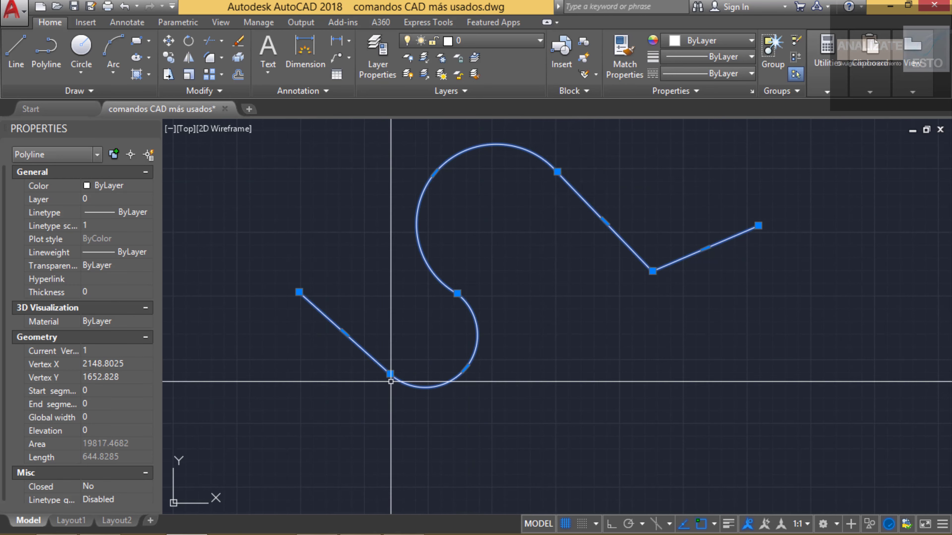
{"action": "left_click", "coordinate": [390, 373]}
{"action": "left_click", "coordinate": [309, 415]}
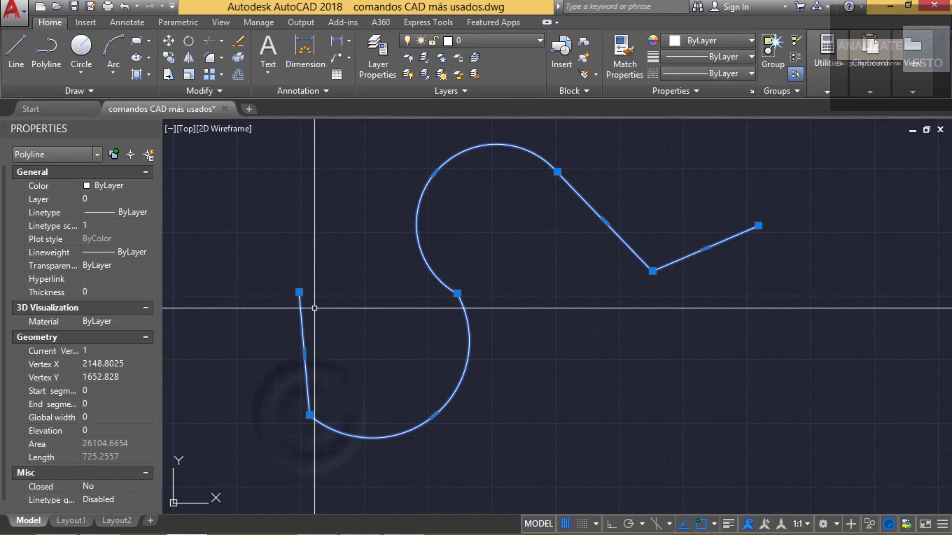
{"action": "left_click", "coordinate": [299, 292]}
{"action": "left_click", "coordinate": [240, 257]}
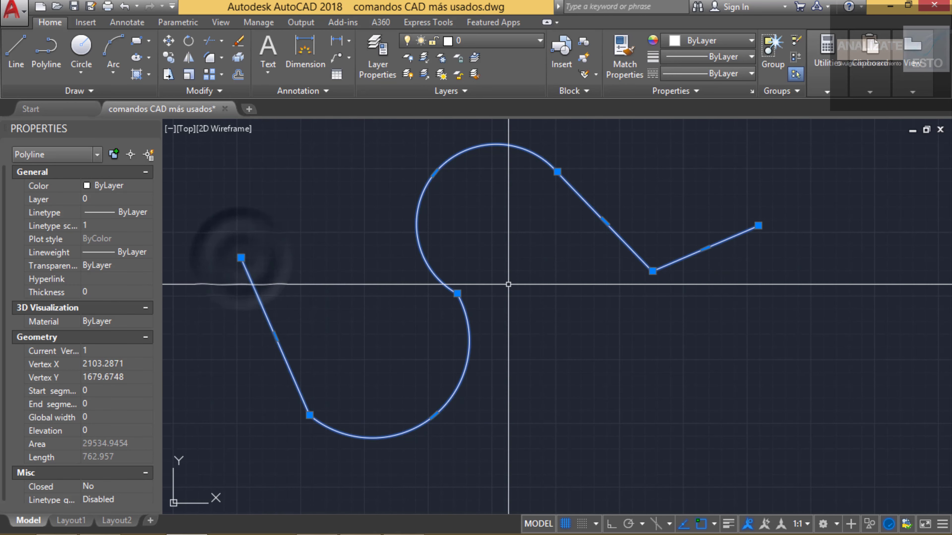
{"action": "key", "text": "Delete"}
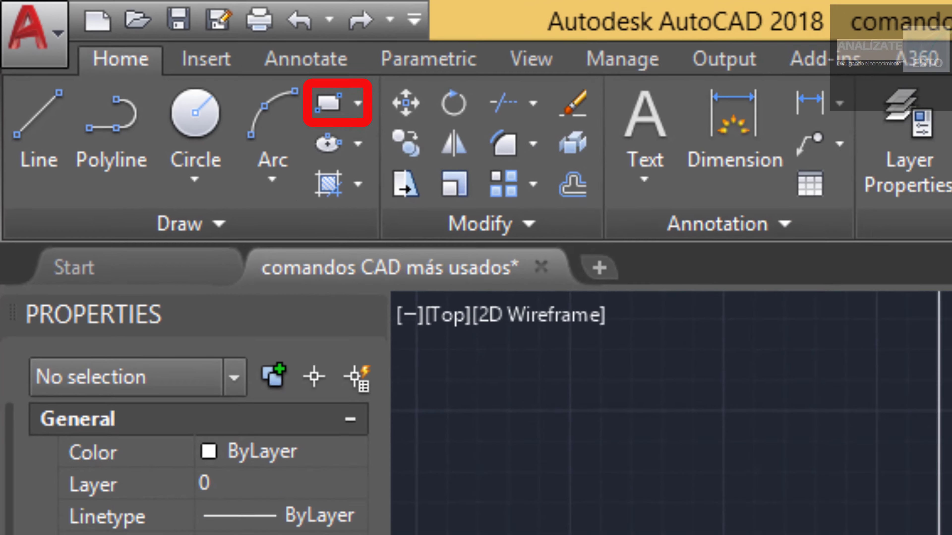
Draw three separate freehand rectangles side by side with the Rectangle command.
{"action": "type", "text": "REC"}
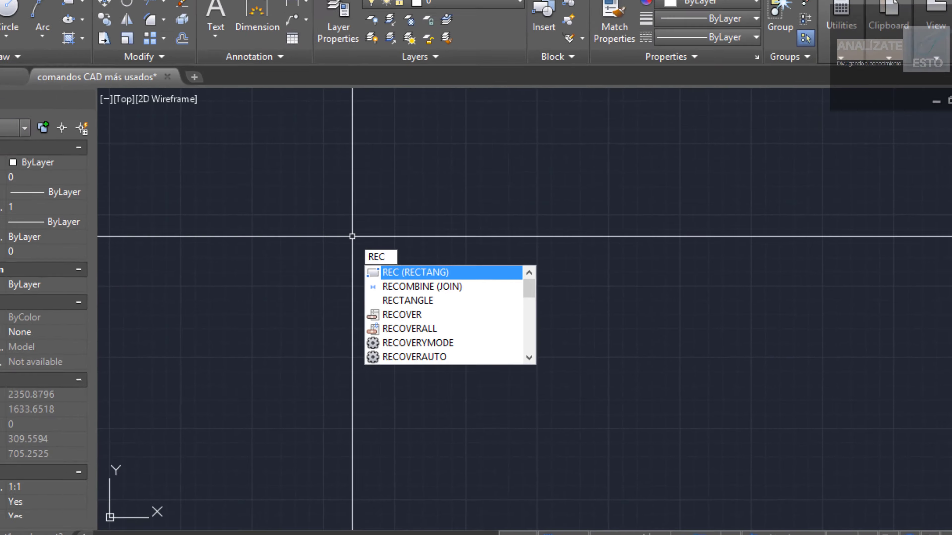
{"action": "key", "text": "Return"}
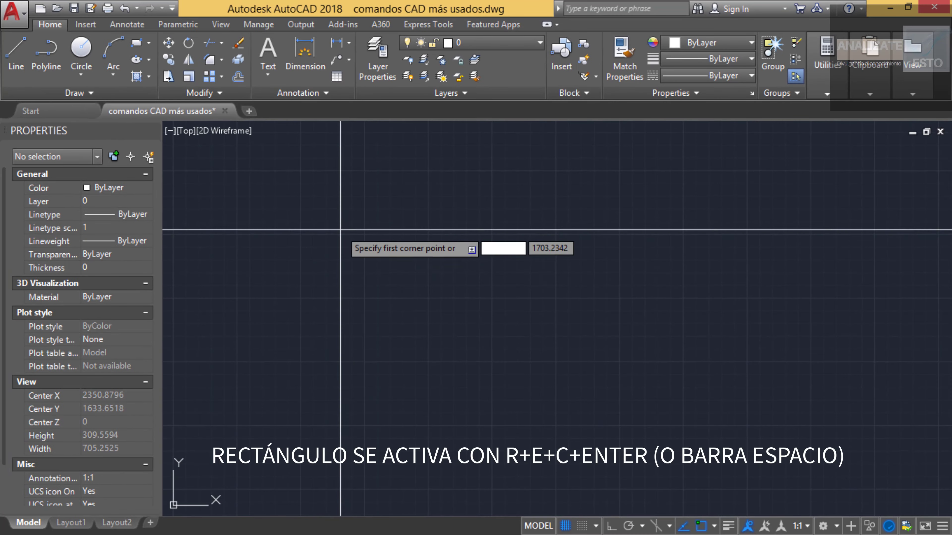
{"action": "left_click", "coordinate": [337, 244]}
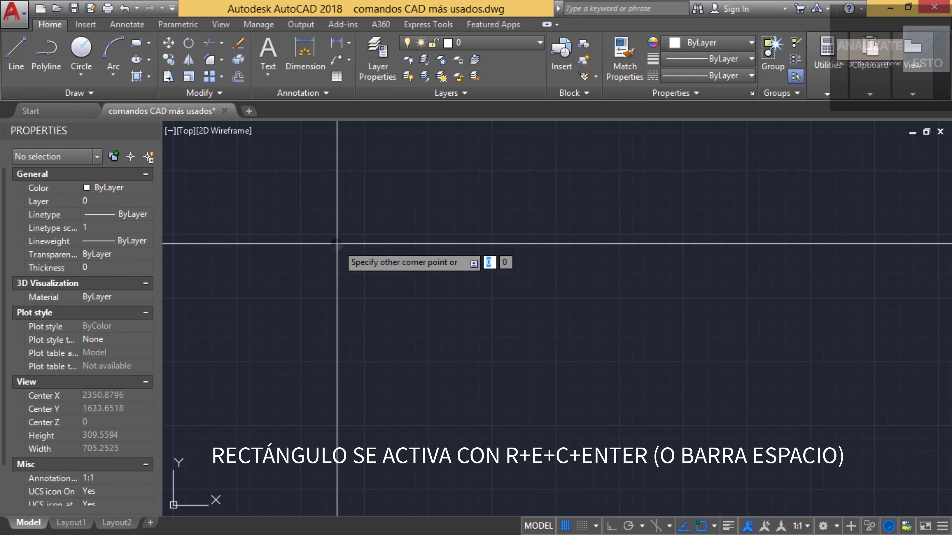
{"action": "left_click", "coordinate": [466, 325]}
{"action": "key", "text": "space"}
{"action": "left_click", "coordinate": [498, 199]}
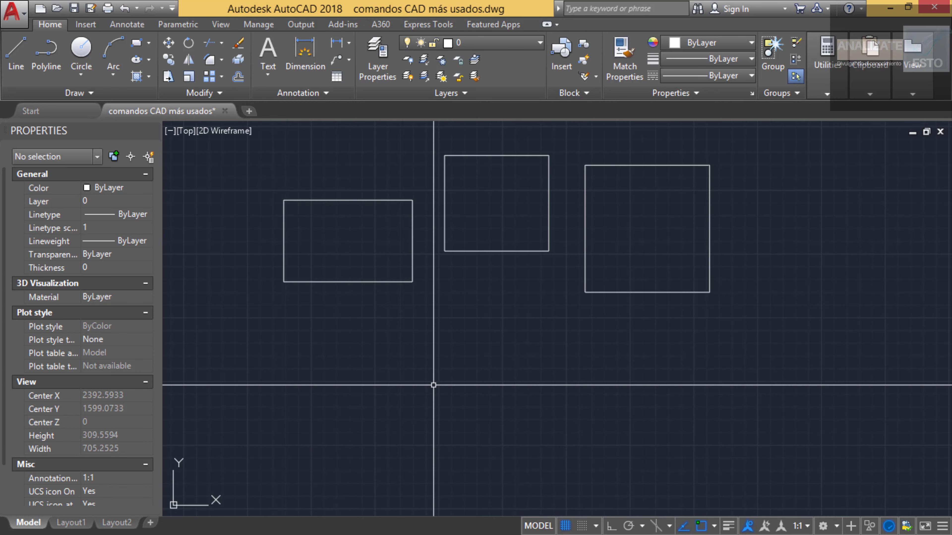
Draw another rectangle below the existing ones, about 140 units wide and 100 units high.
{"action": "type", "text": "r"}
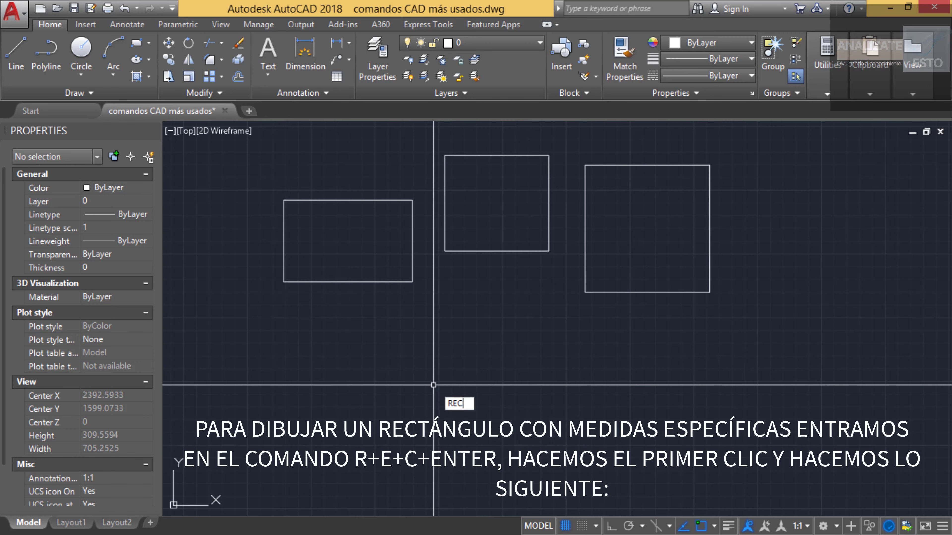
{"action": "type", "text": "ec"}
{"action": "key", "text": "Return"}
{"action": "left_click", "coordinate": [334, 464]}
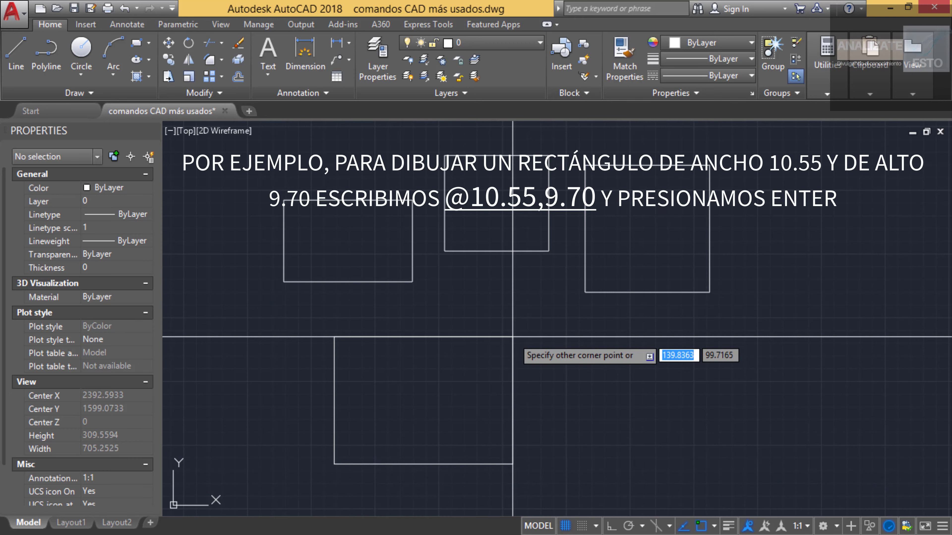
{"action": "left_click", "coordinate": [512, 336]}
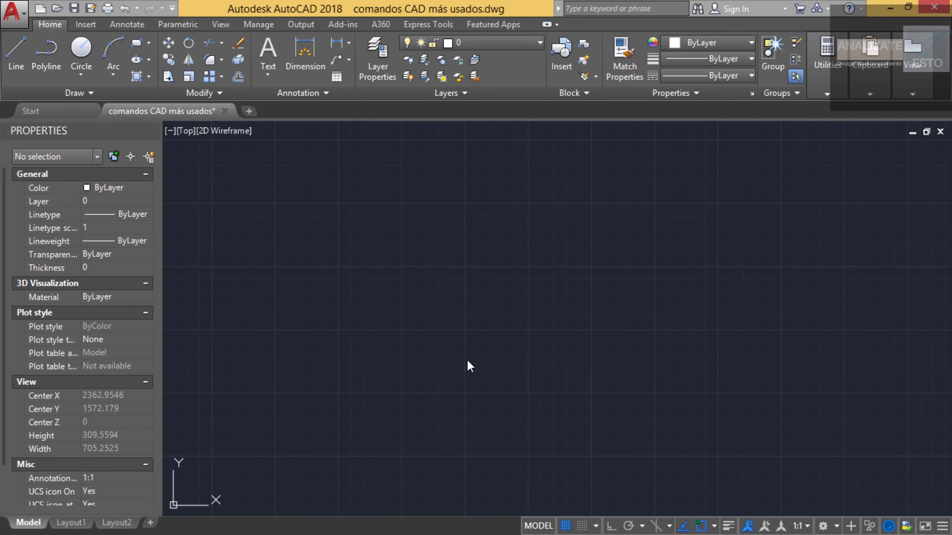
Draw a seven-sided polygon circumscribed about a circle, with a radius of about 48 units picked straight below its center.
{"action": "left_click", "coordinate": [467, 360]}
{"action": "type", "text": "pol"}
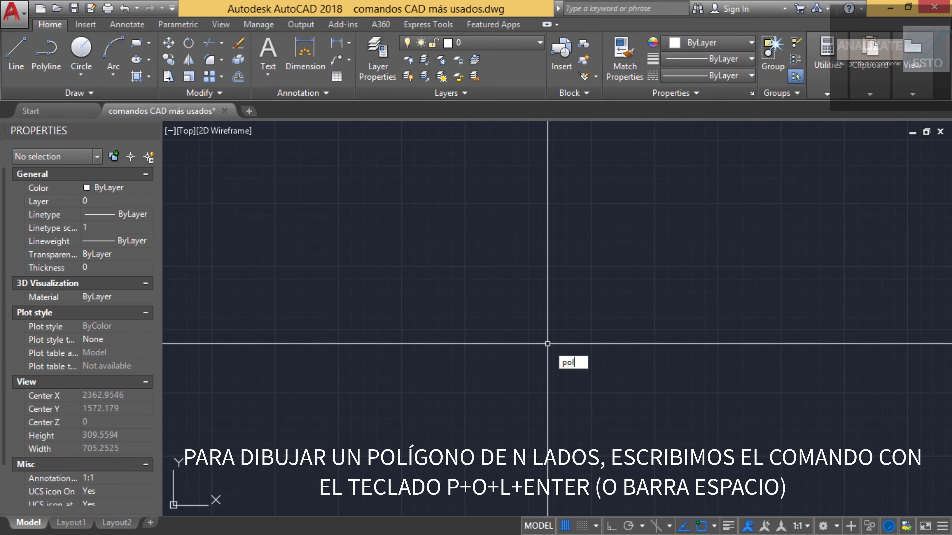
{"action": "key", "text": "Return"}
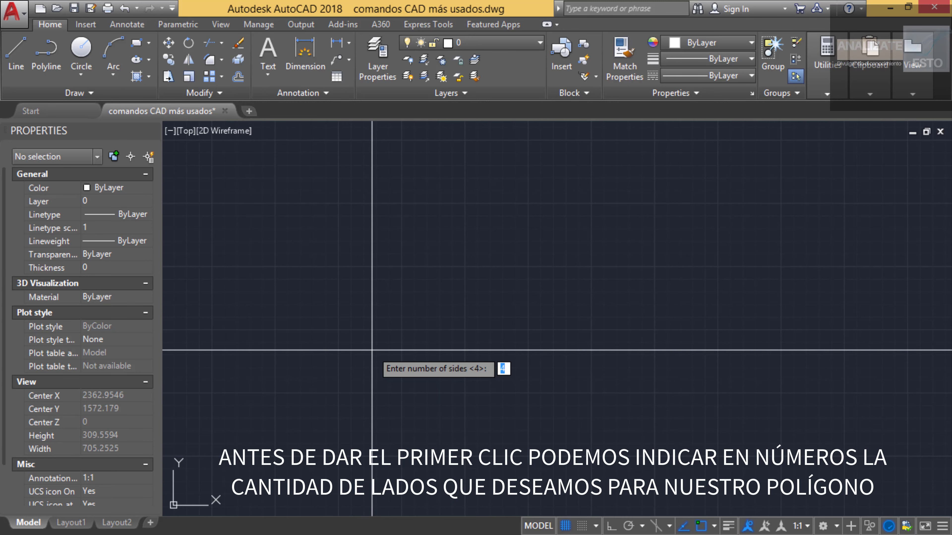
{"action": "type", "text": "7"}
{"action": "key", "text": "Return"}
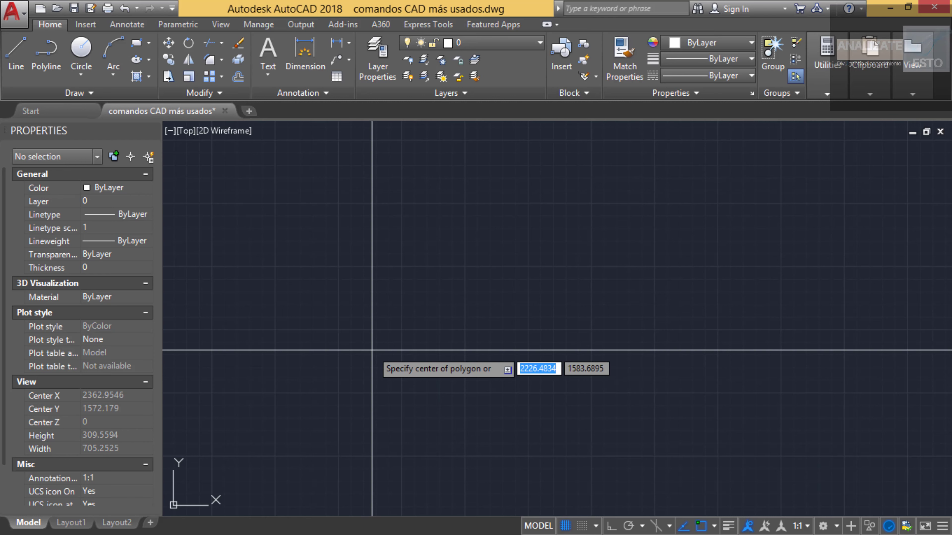
{"action": "left_click", "coordinate": [374, 330]}
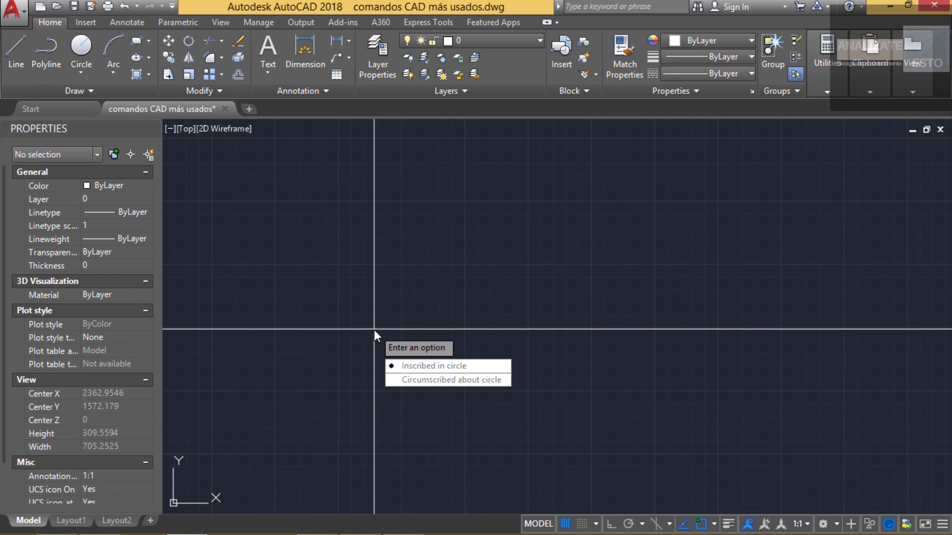
{"action": "key", "text": "Down"}
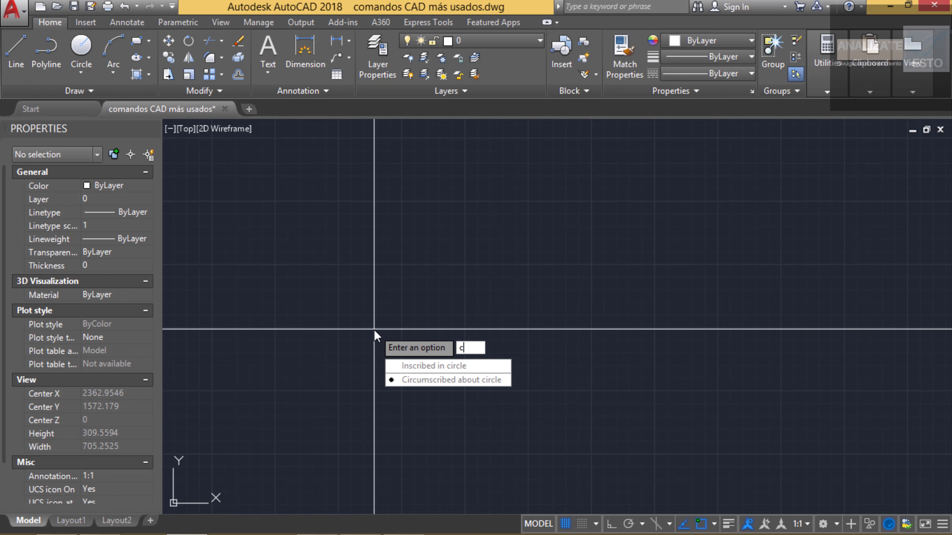
{"action": "key", "text": "Return"}
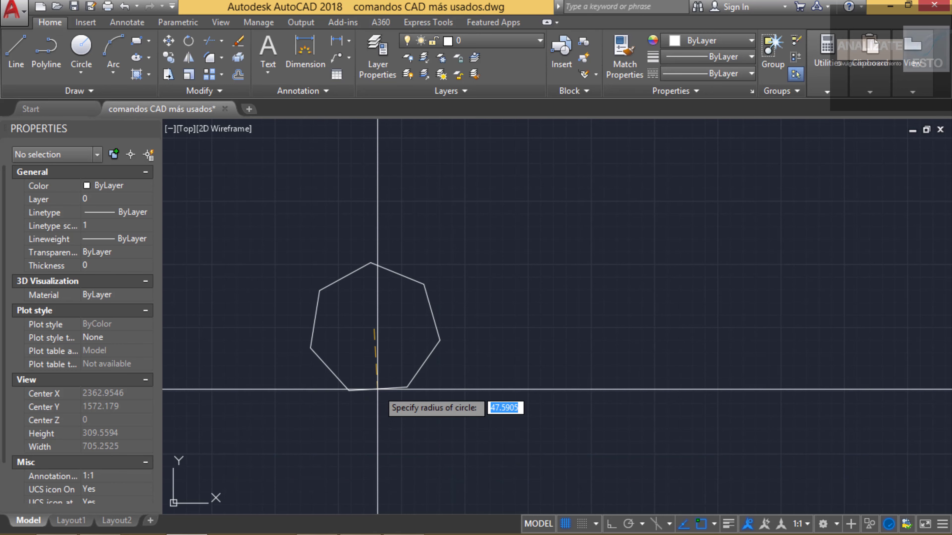
{"action": "left_click", "coordinate": [375, 390]}
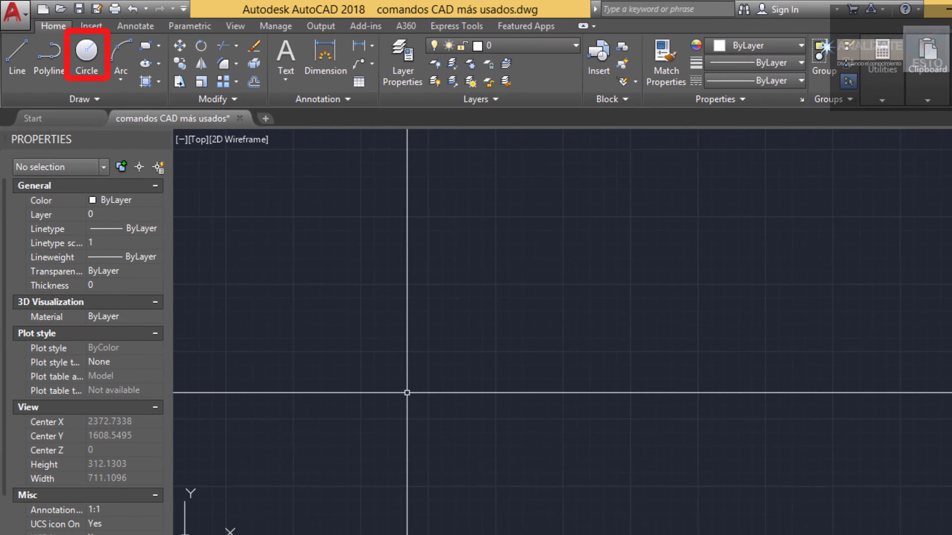
Draw a circle in the empty drawing area from a center point and a freely picked radius.
{"action": "type", "text": "c"}
{"action": "key", "text": "Return"}
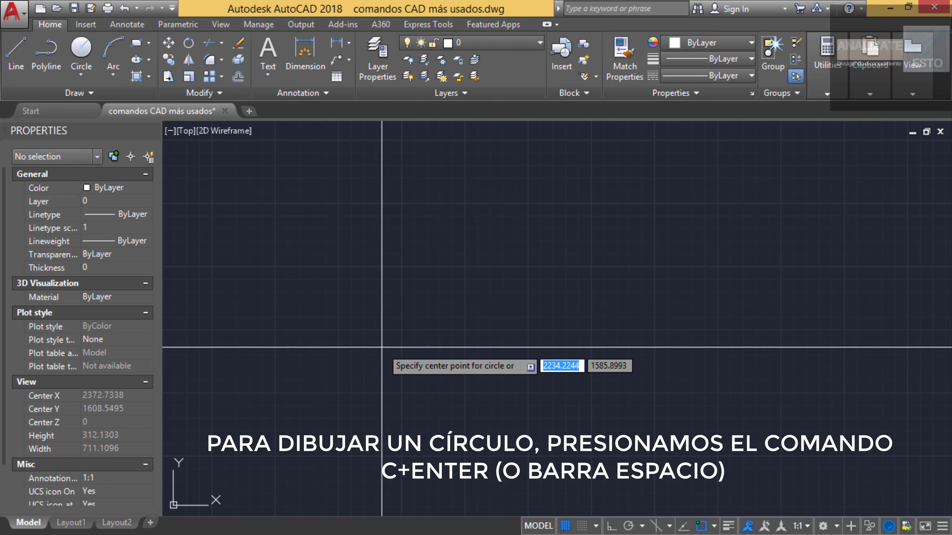
{"action": "left_click", "coordinate": [418, 296]}
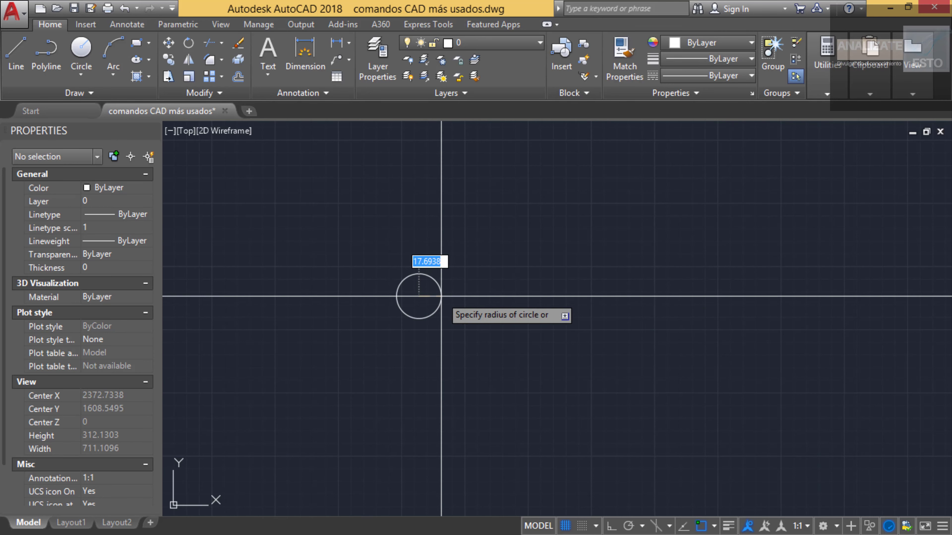
{"action": "left_click", "coordinate": [500, 300]}
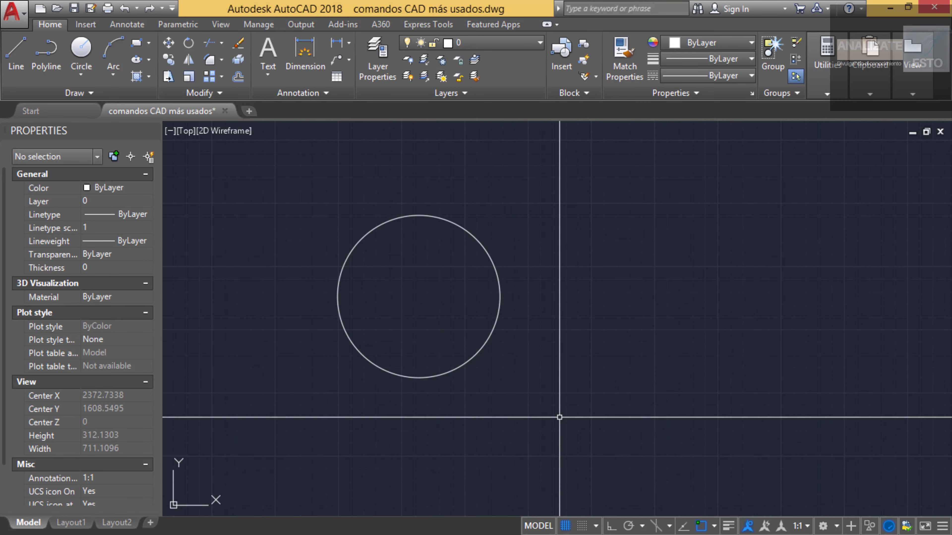
Move the whole tanker truck about 15 units straight up, using a base point on its underside.
{"action": "scroll", "coordinate": [883, 329], "scroll_direction": "up", "scroll_amount": 3}
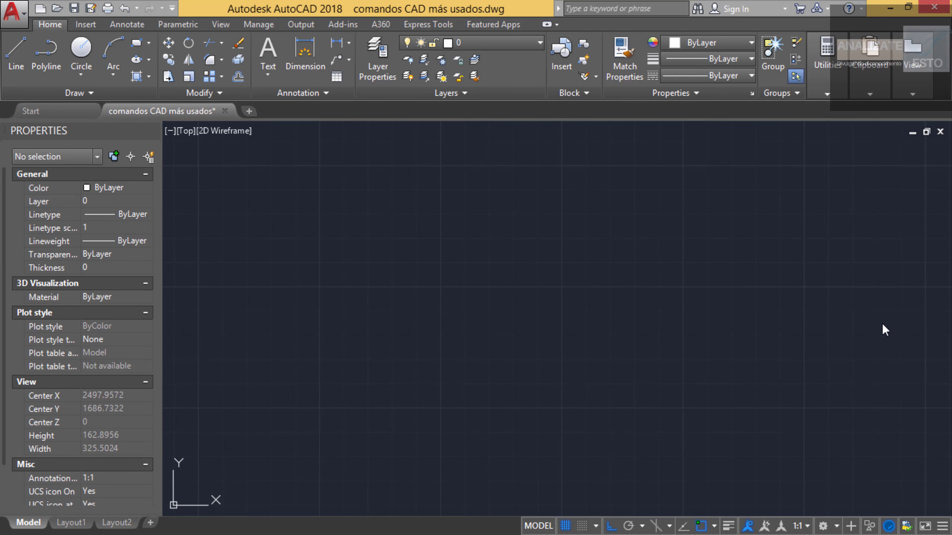
{"action": "scroll", "coordinate": [689, 393], "scroll_direction": "up", "scroll_amount": 6}
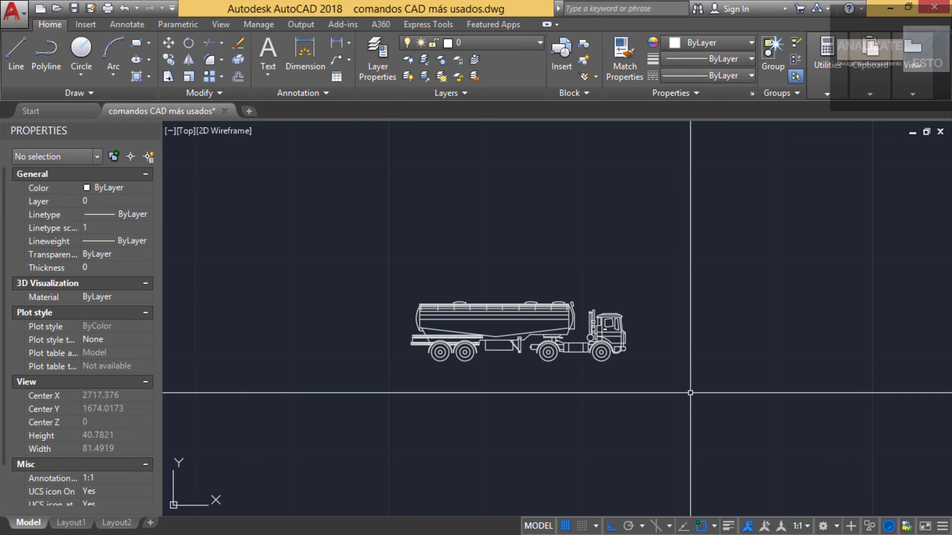
{"action": "type", "text": "m"}
{"action": "key", "text": "Return"}
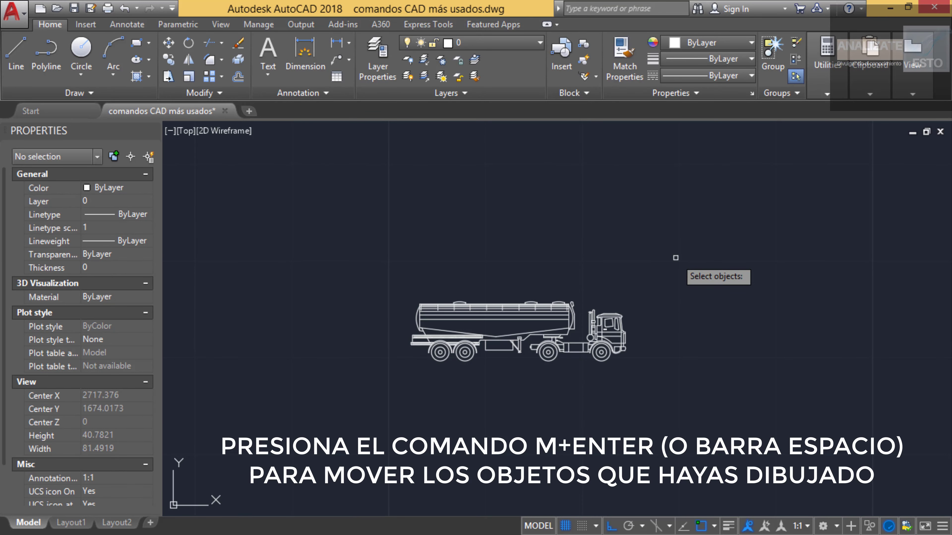
{"action": "left_click", "coordinate": [675, 257]}
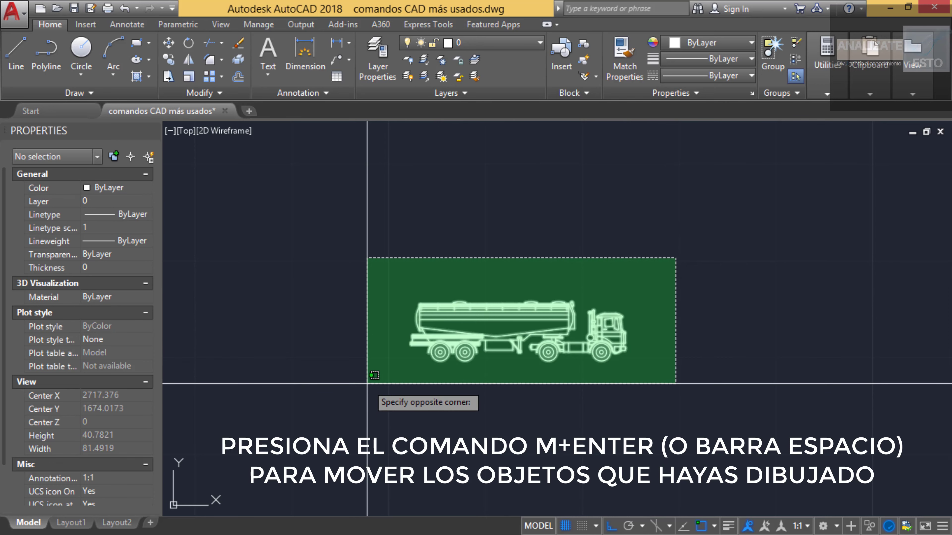
{"action": "left_click", "coordinate": [399, 383]}
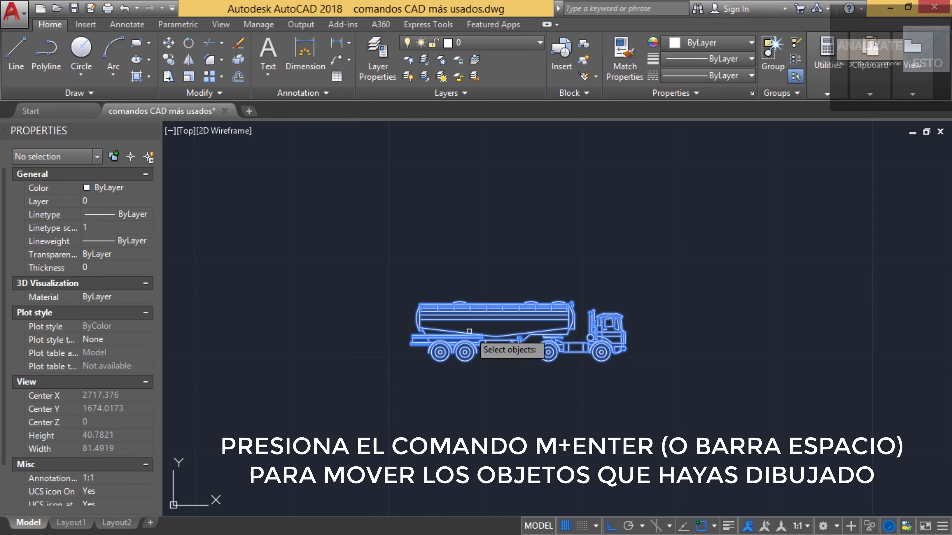
{"action": "key", "text": "Return"}
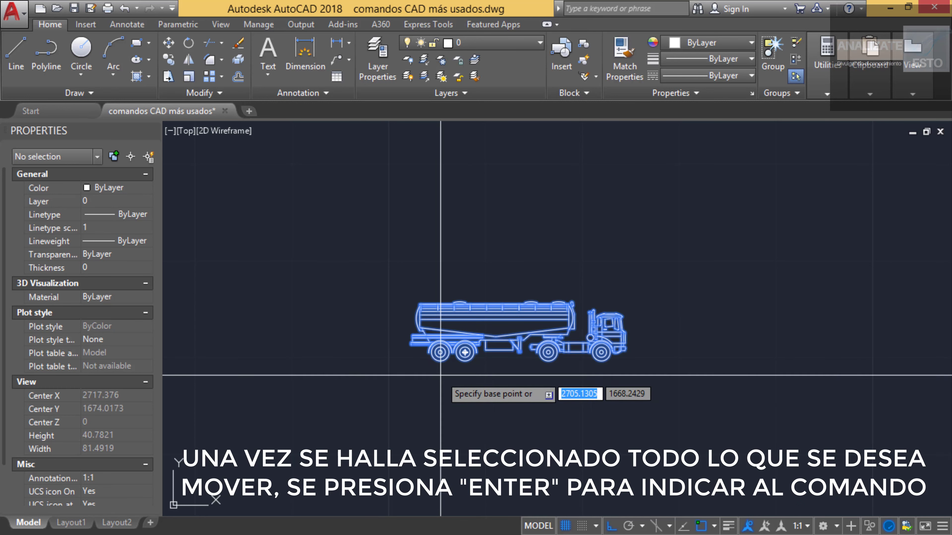
{"action": "left_click", "coordinate": [497, 349]}
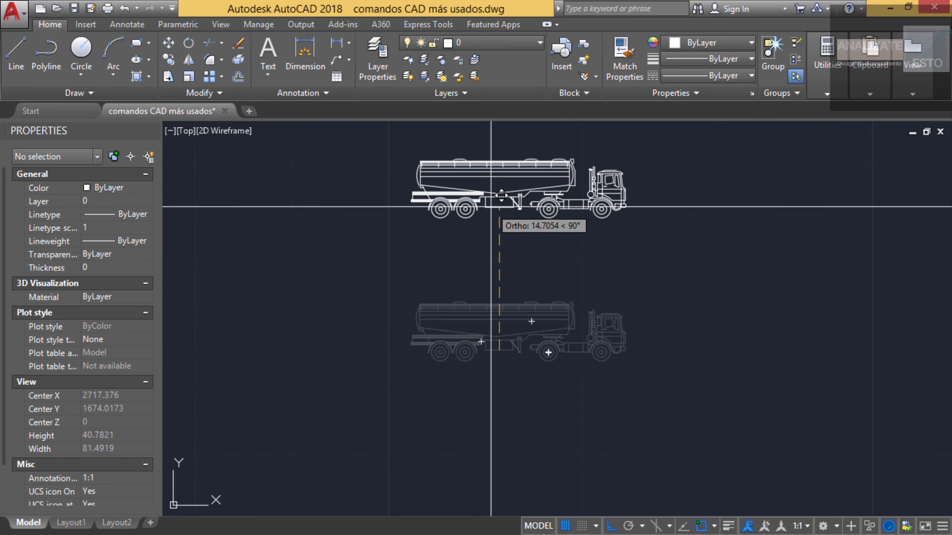
{"action": "left_click", "coordinate": [491, 206]}
Copy the whole tanker truck from a base point on its underside to a spot about 10 units straight below.
{"action": "scroll", "coordinate": [767, 333], "scroll_direction": "up", "scroll_amount": 2}
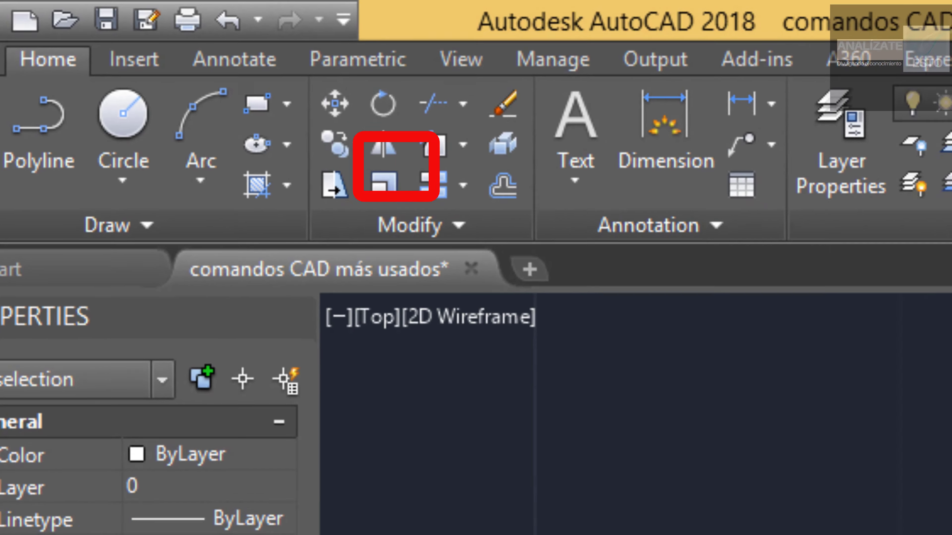
{"action": "type", "text": "co"}
{"action": "key", "text": "Return"}
{"action": "left_click", "coordinate": [650, 188]}
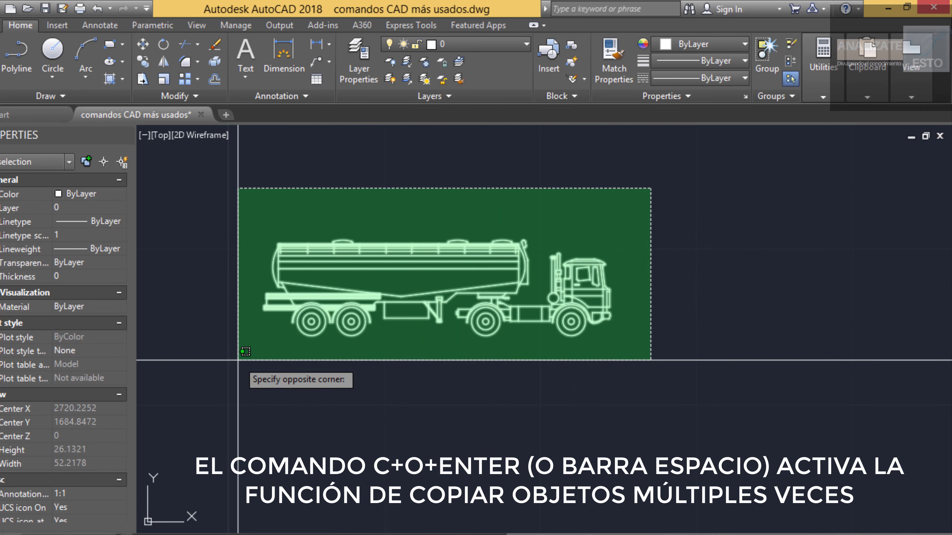
{"action": "left_click", "coordinate": [238, 360]}
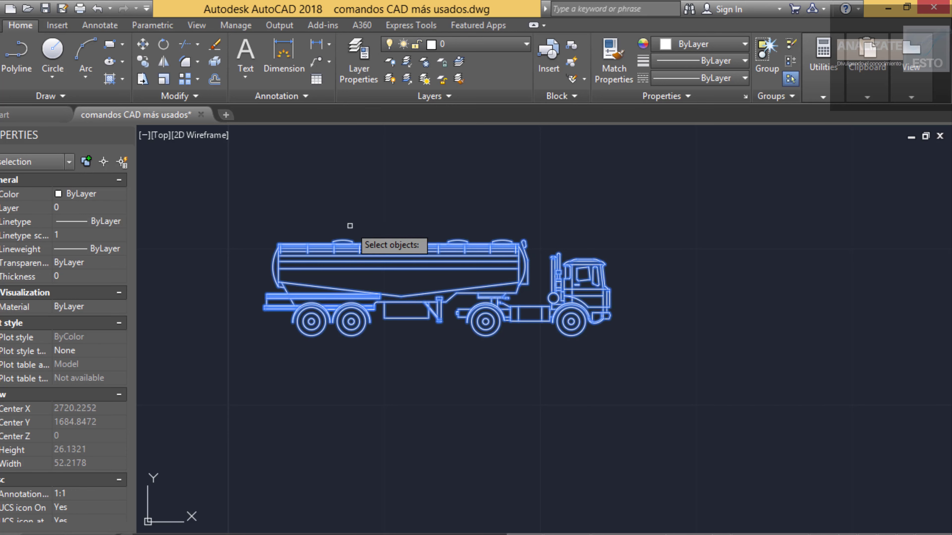
{"action": "key", "text": "Return"}
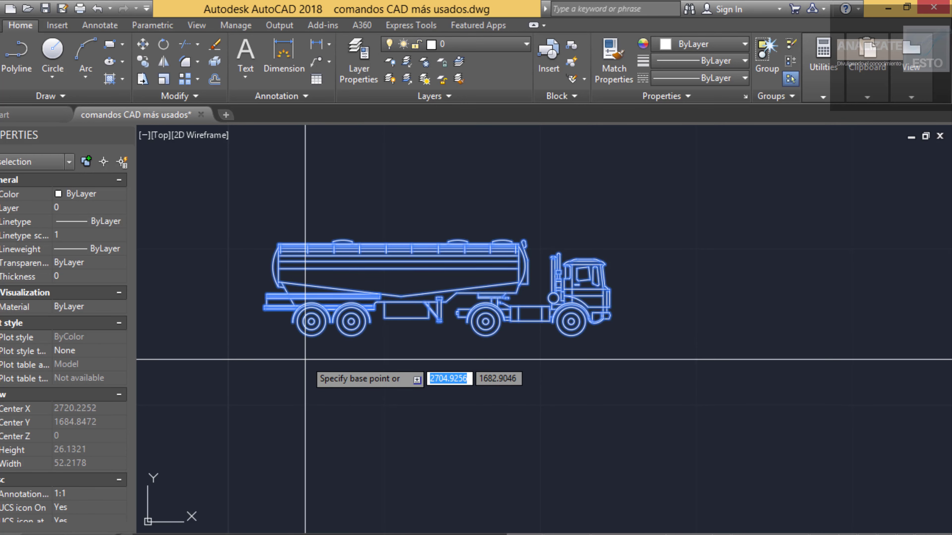
{"action": "left_click", "coordinate": [406, 318]}
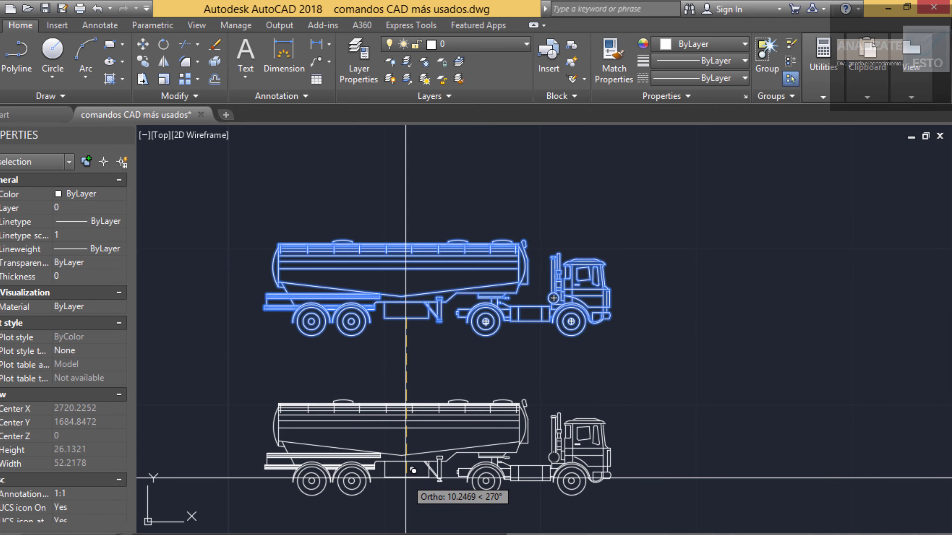
{"action": "left_click", "coordinate": [413, 471]}
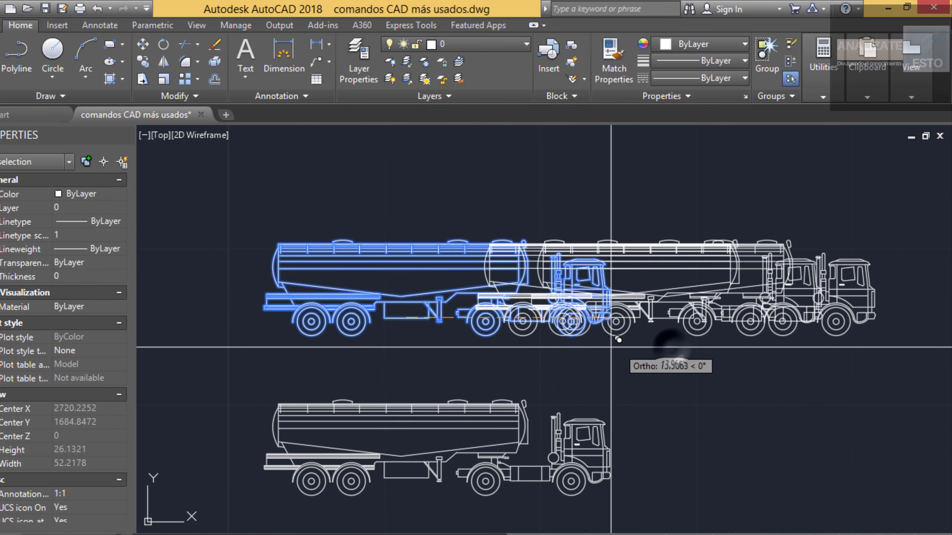
Place two more horizontal copies of the tanker truck, one on each side of it, and undo the whole copy operation.
{"action": "left_click", "coordinate": [234, 329]}
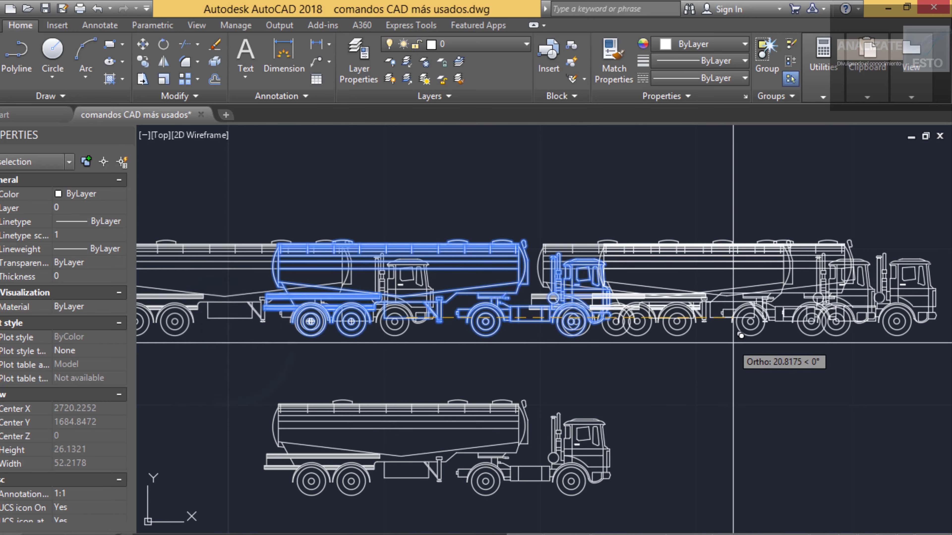
{"action": "left_click", "coordinate": [755, 352]}
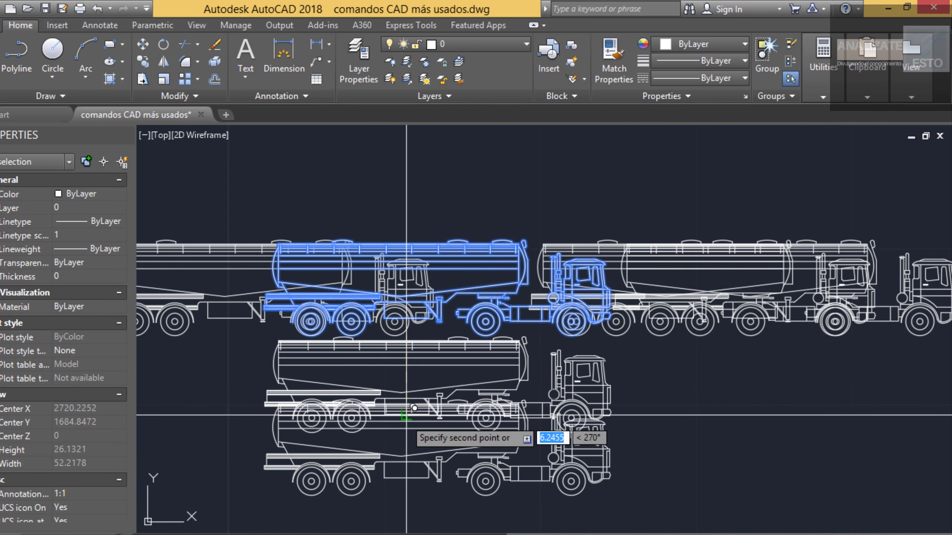
{"action": "key", "text": "Escape"}
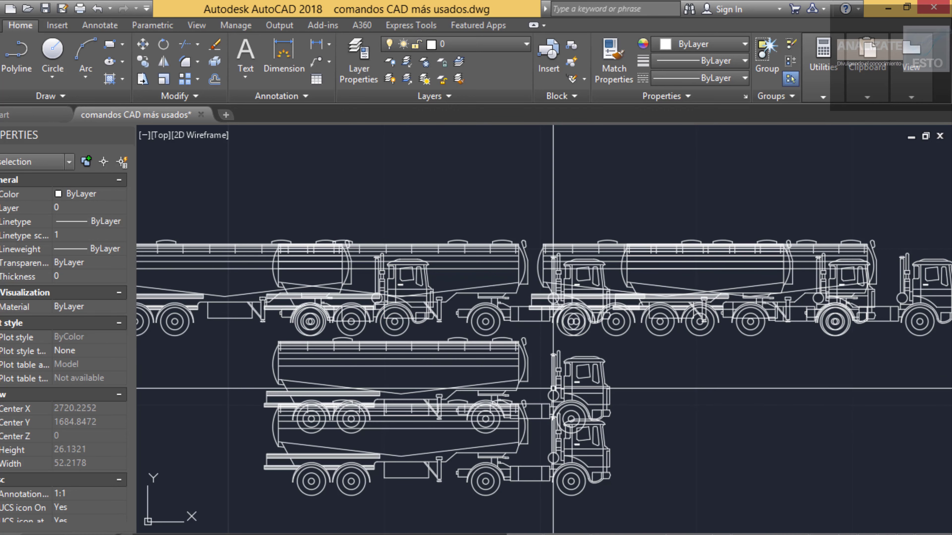
{"action": "key", "text": "ctrl+z"}
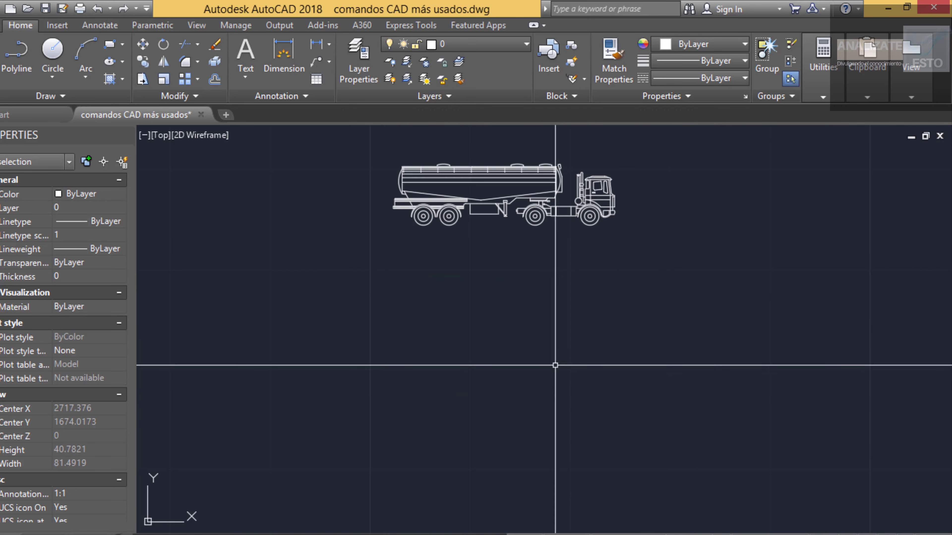
Copy the whole tanker truck about 9 units straight down, using the tank's upper rear corner as base point.
{"action": "left_click", "coordinate": [659, 149]}
{"action": "left_click", "coordinate": [339, 276]}
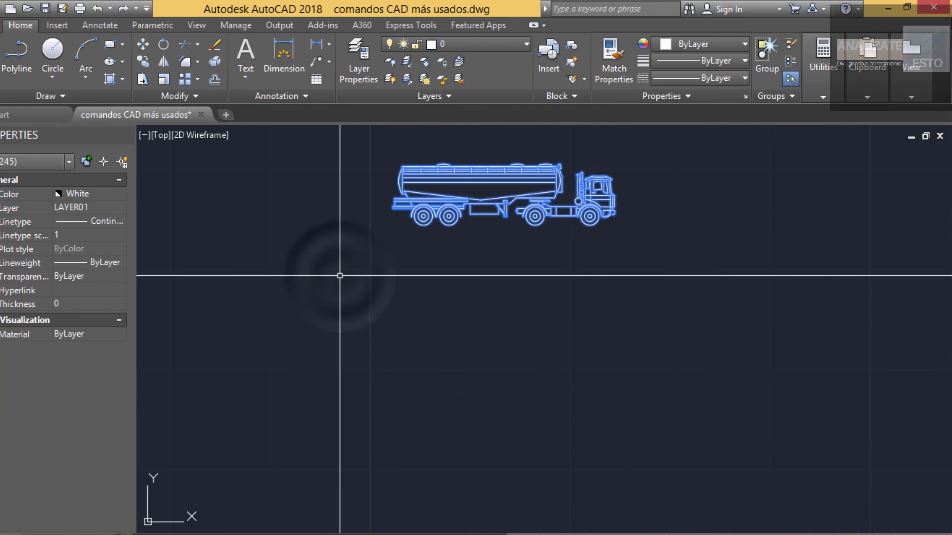
{"action": "type", "text": "co"}
{"action": "key", "text": "Return"}
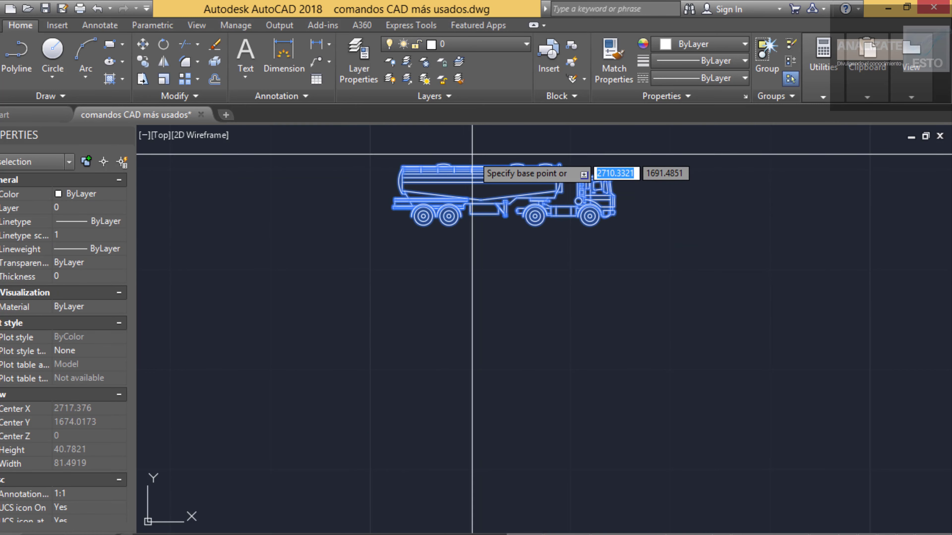
{"action": "left_click", "coordinate": [402, 166]}
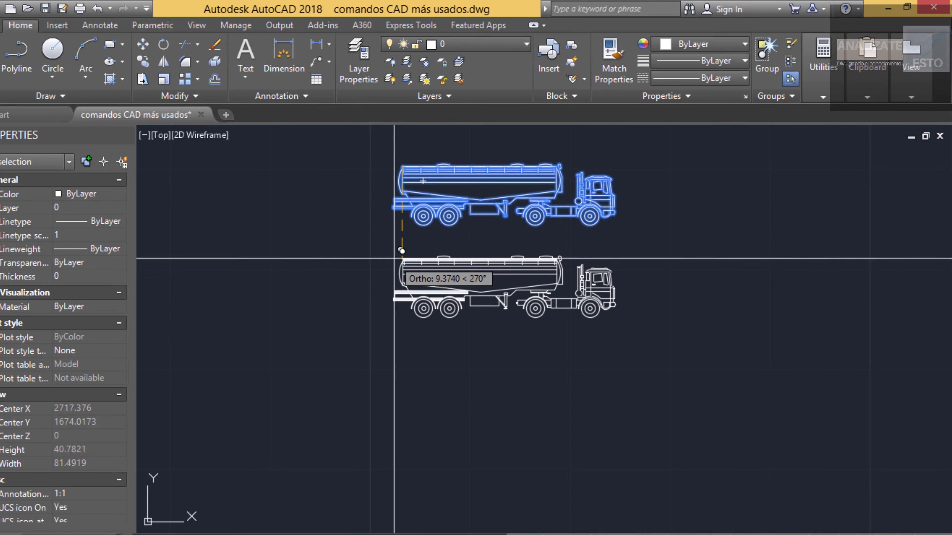
{"action": "left_click", "coordinate": [397, 255]}
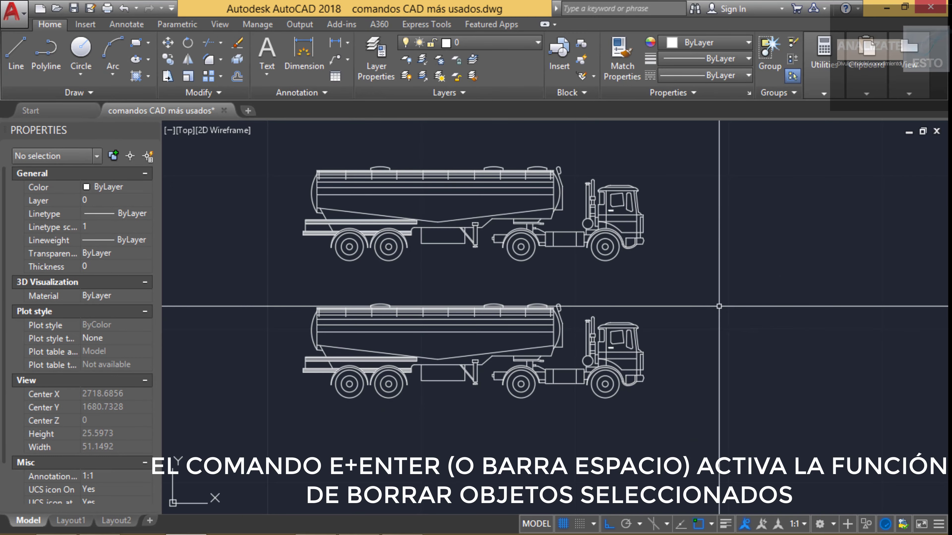
Erase the upper of the two tanker trucks by selecting all of its parts with a crossing window.
{"action": "type", "text": "e"}
{"action": "key", "text": "Return"}
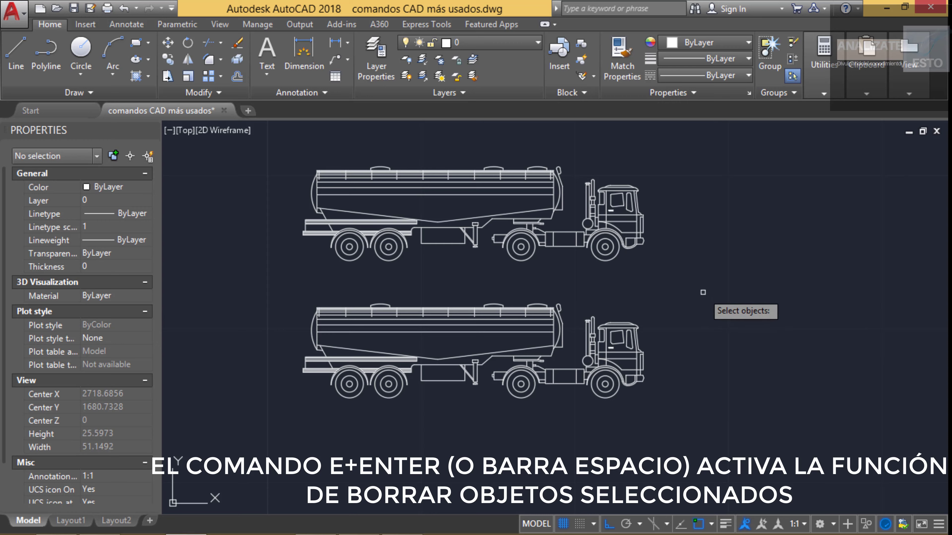
{"action": "left_click", "coordinate": [700, 152]}
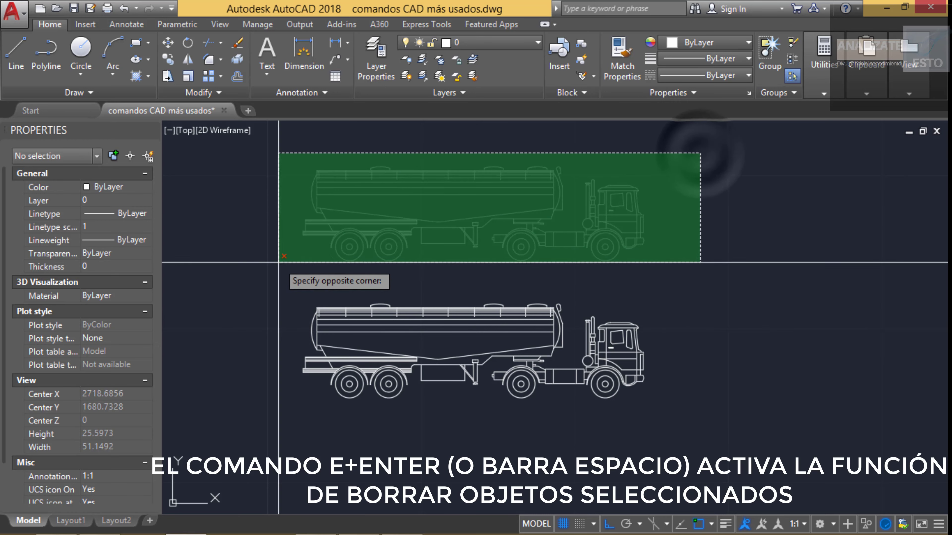
{"action": "left_click", "coordinate": [267, 268]}
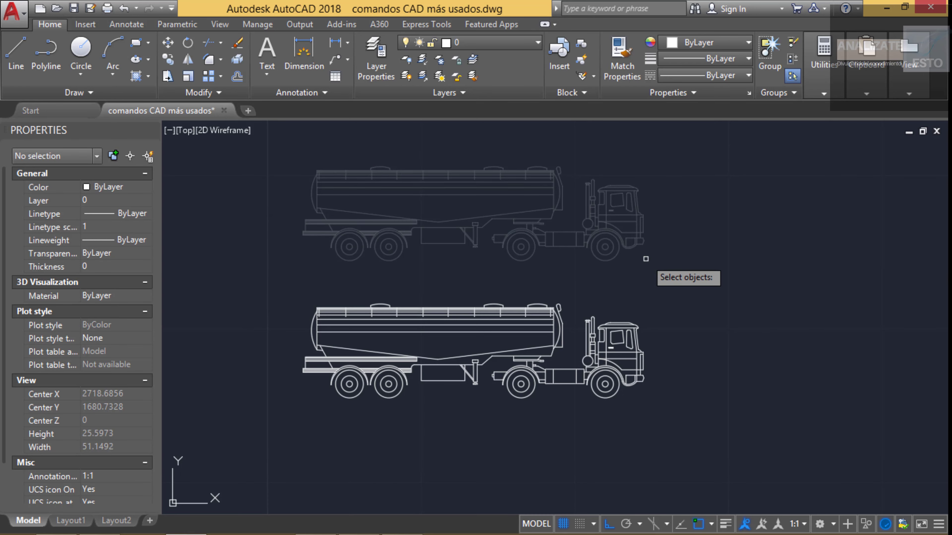
{"action": "key", "text": "Return"}
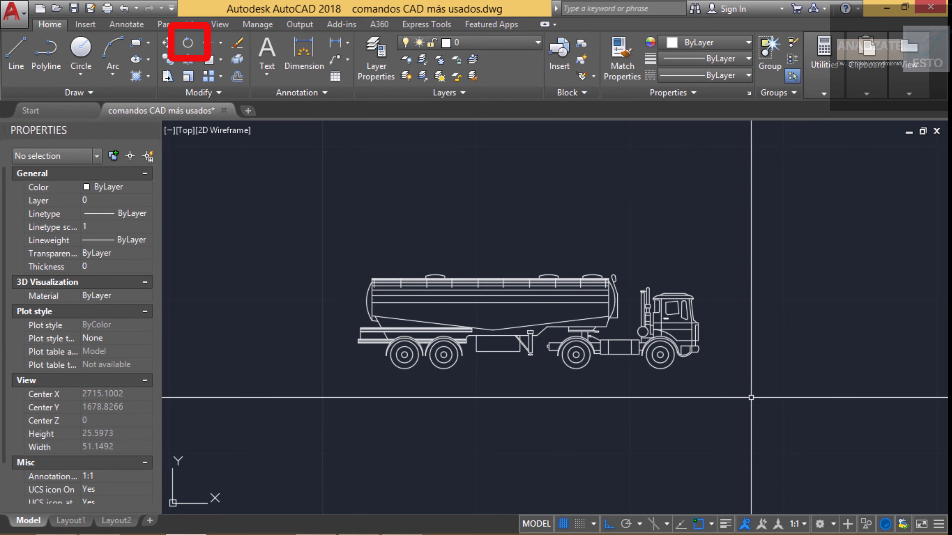
Rotate the whole tanker truck by 45 degrees about a base point on its underside, and undo the rotation.
{"action": "type", "text": "r"}
{"action": "type", "text": "o"}
{"action": "key", "text": "Return"}
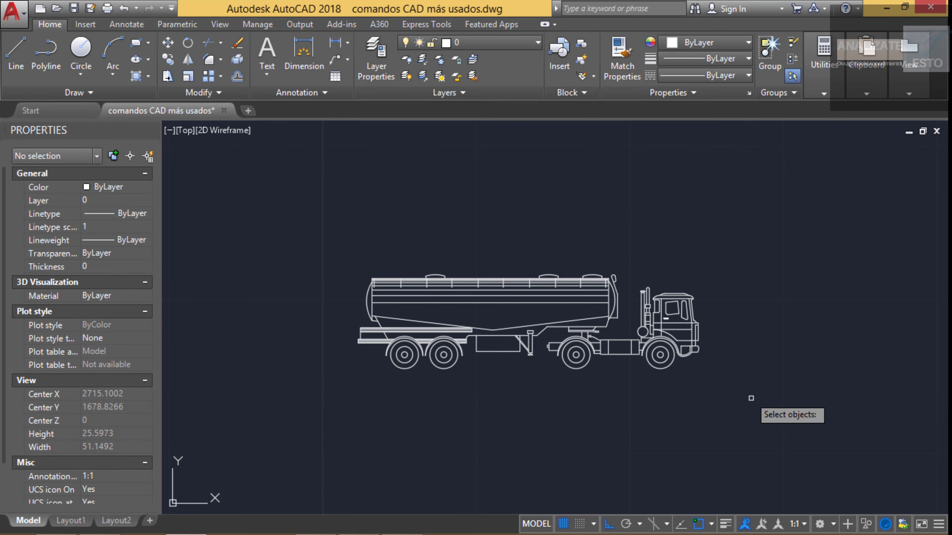
{"action": "left_click", "coordinate": [748, 224]}
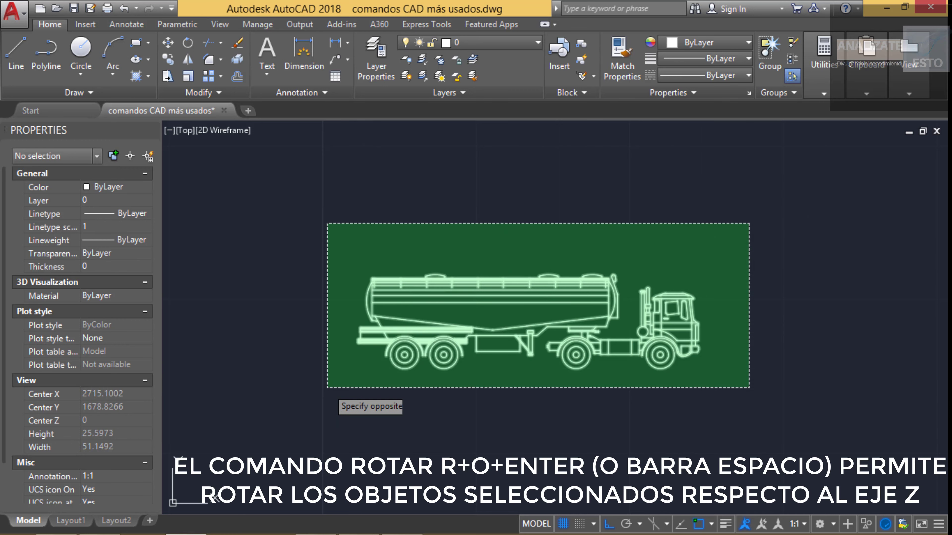
{"action": "left_click", "coordinate": [327, 388]}
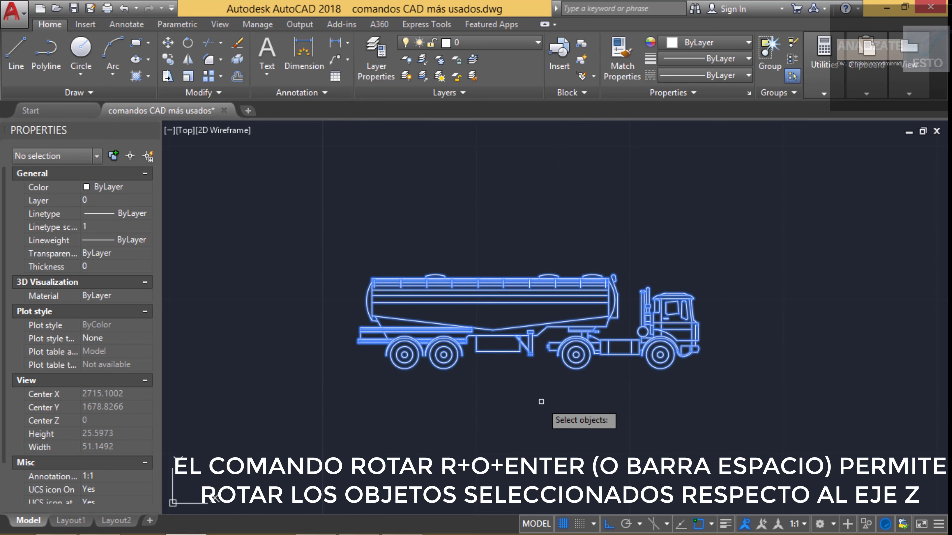
{"action": "key", "text": "Return"}
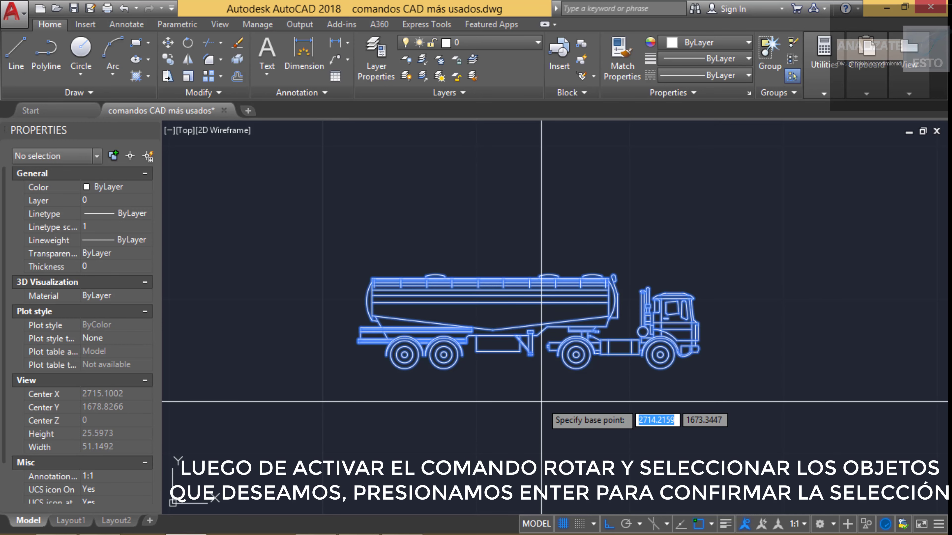
{"action": "left_click", "coordinate": [498, 352]}
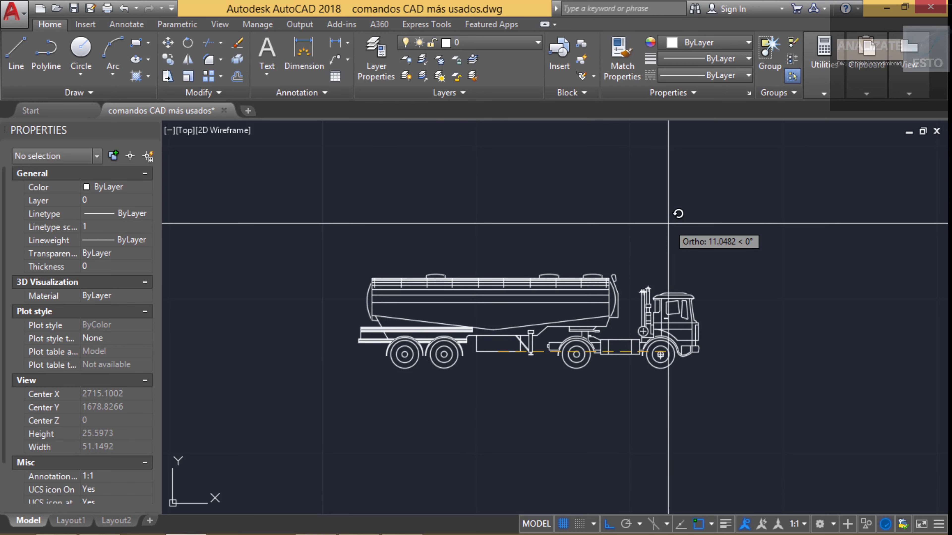
{"action": "type", "text": "45"}
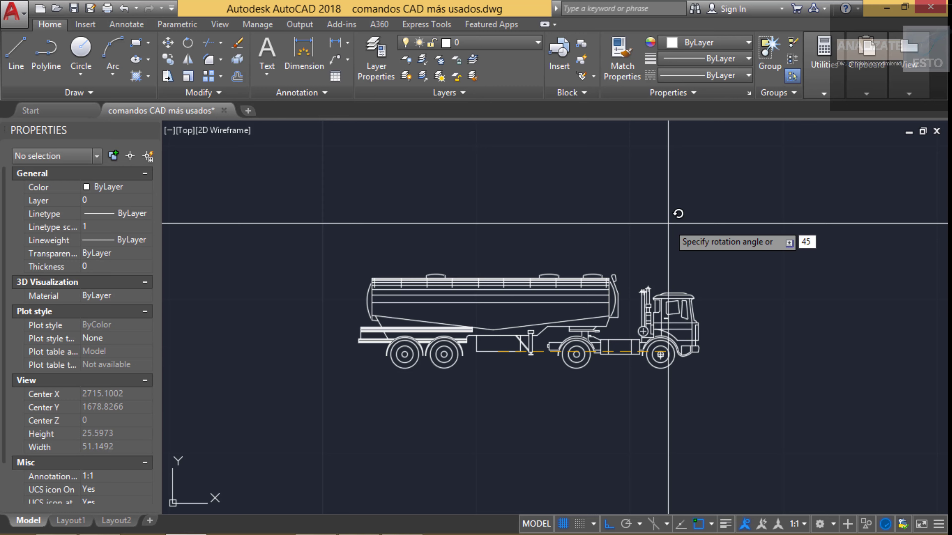
{"action": "key", "text": "Return"}
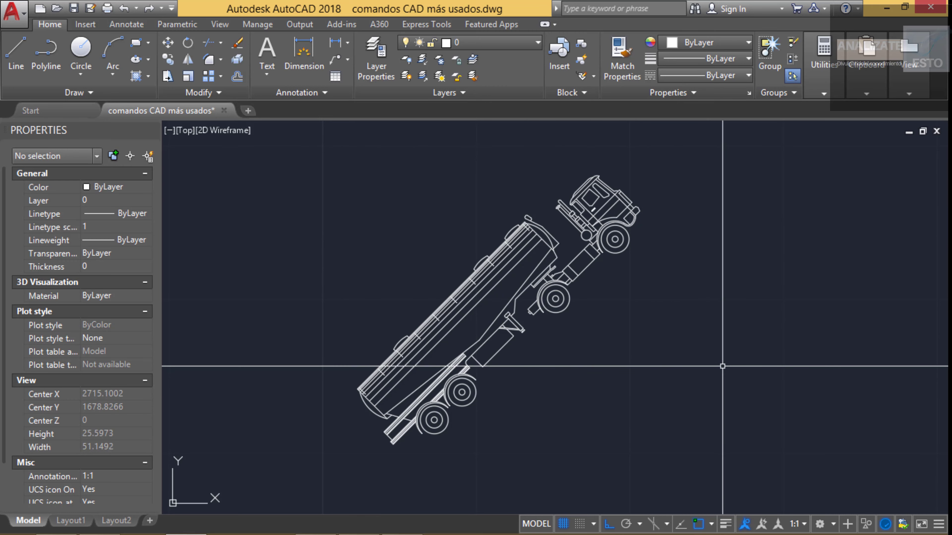
{"action": "key", "text": "ctrl+z"}
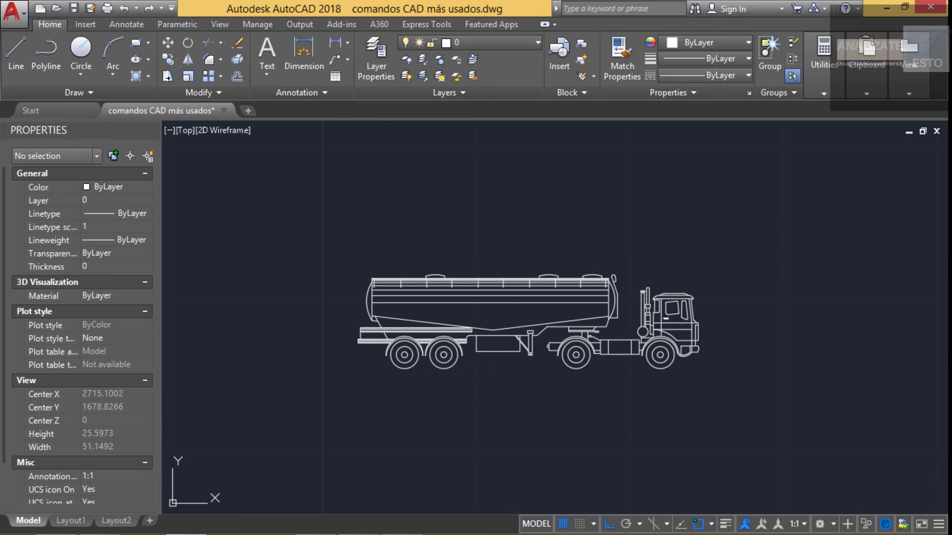
Rotate the whole tanker truck by -45 degrees about the lowest point of its tank.
{"action": "left_click", "coordinate": [738, 226]}
{"action": "left_click", "coordinate": [269, 446]}
{"action": "type", "text": "ro"}
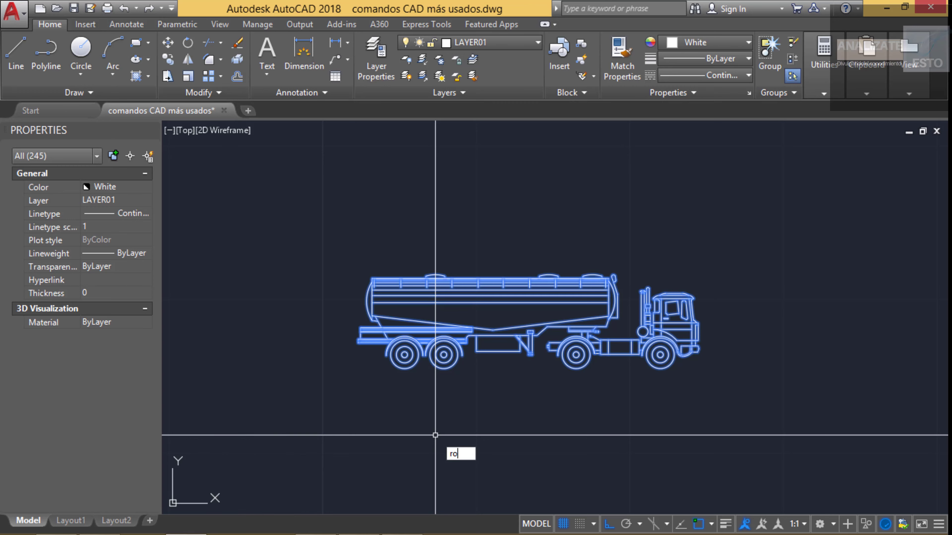
{"action": "key", "text": "Return"}
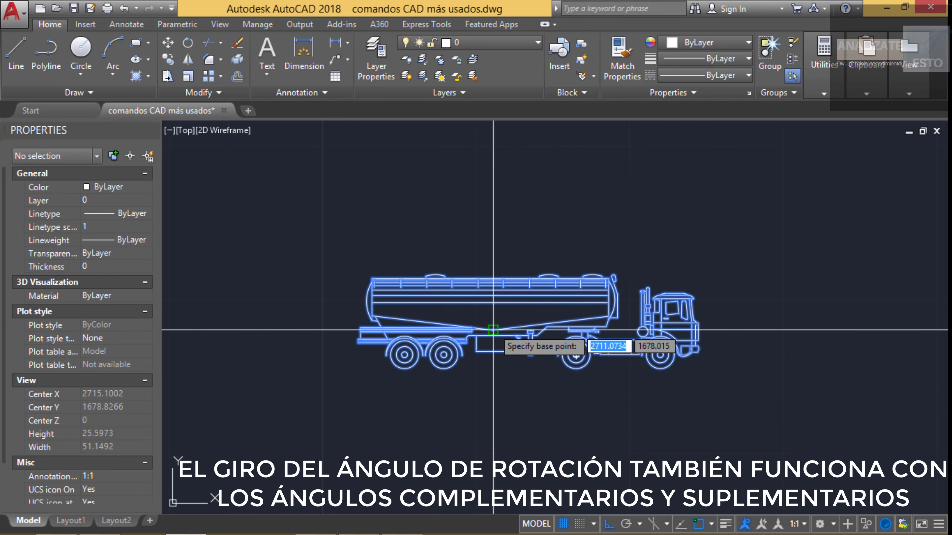
{"action": "left_click", "coordinate": [493, 330]}
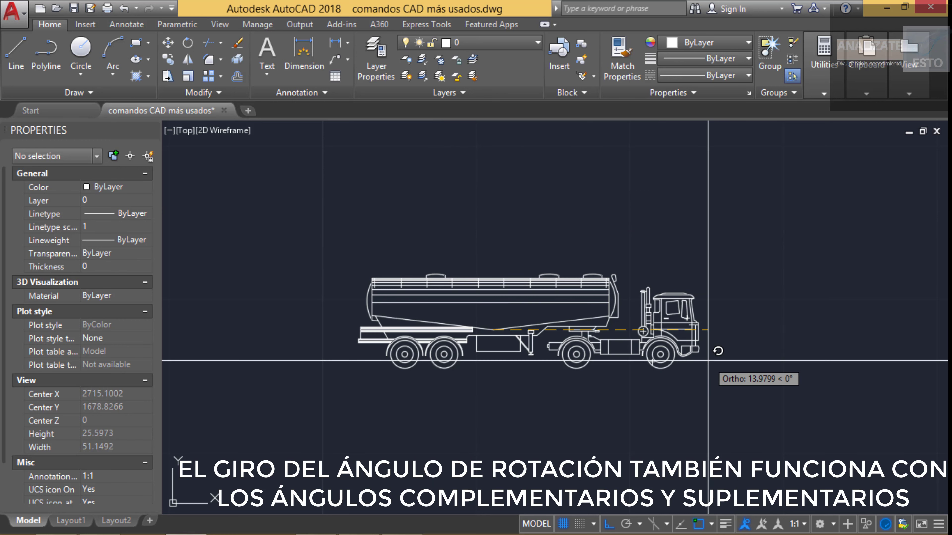
{"action": "type", "text": "-45"}
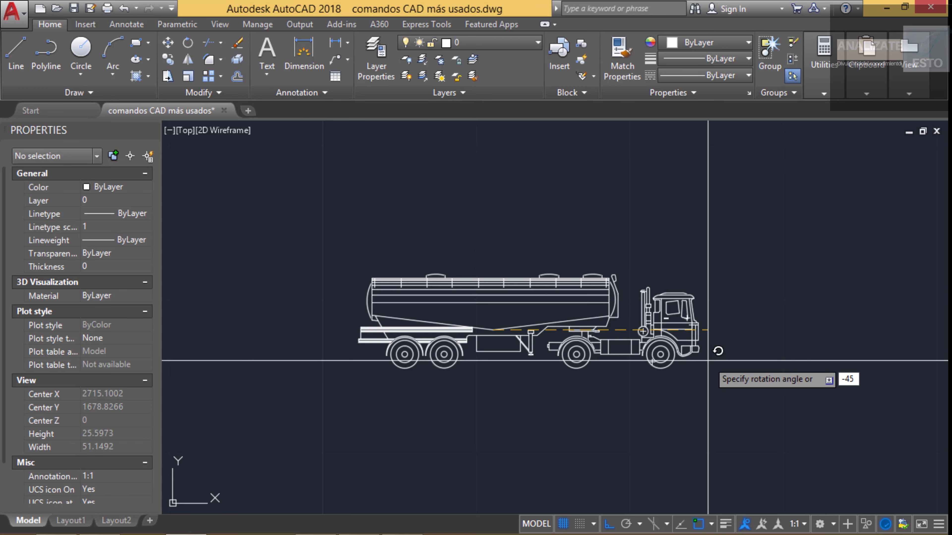
{"action": "key", "text": "Return"}
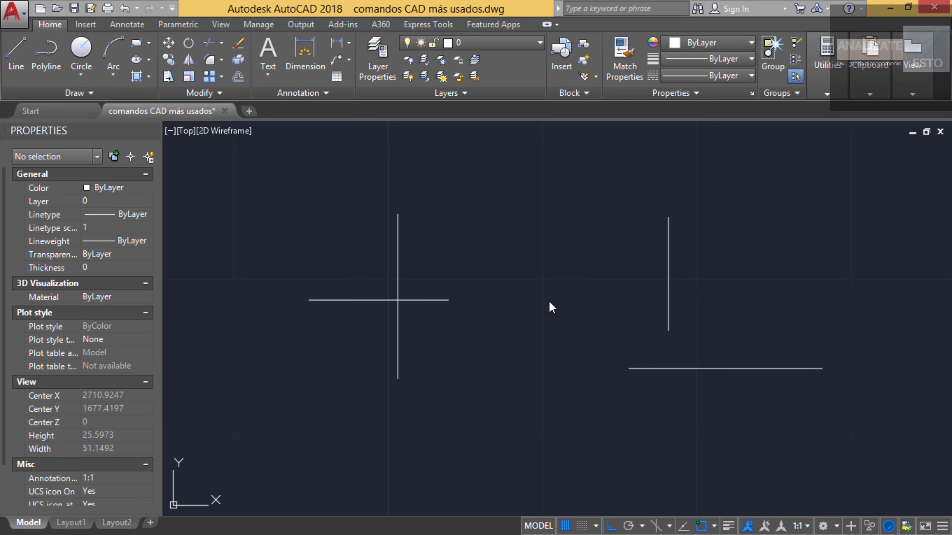
Trim off the left part of the horizontal line in the crossed pair, using the vertical line as cutting edge.
{"action": "left_click", "coordinate": [540, 319]}
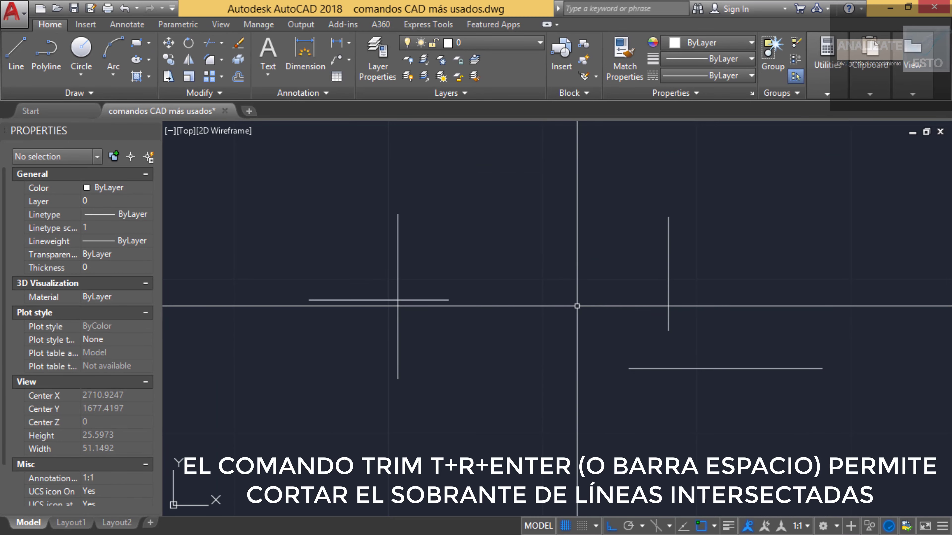
{"action": "type", "text": "tr"}
{"action": "key", "text": "Return"}
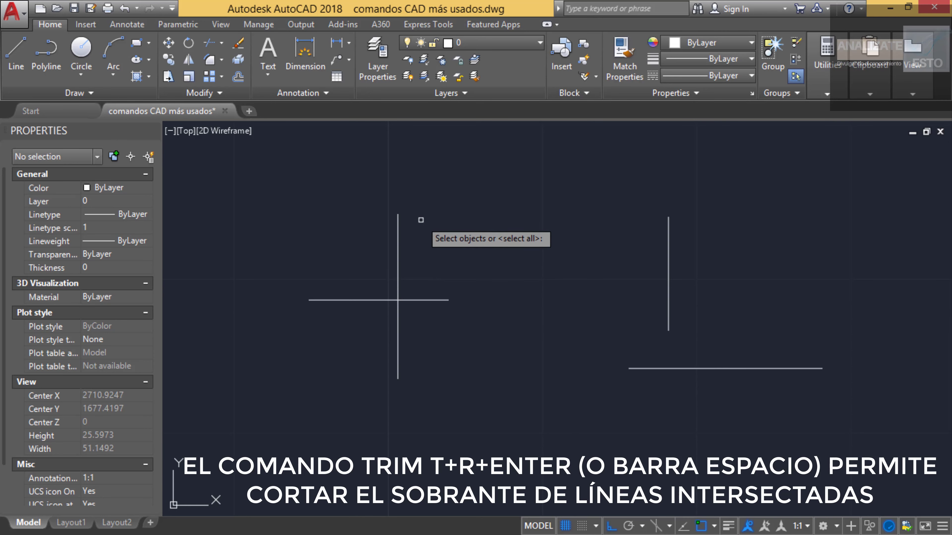
{"action": "left_click", "coordinate": [414, 203]}
{"action": "left_click", "coordinate": [379, 244]}
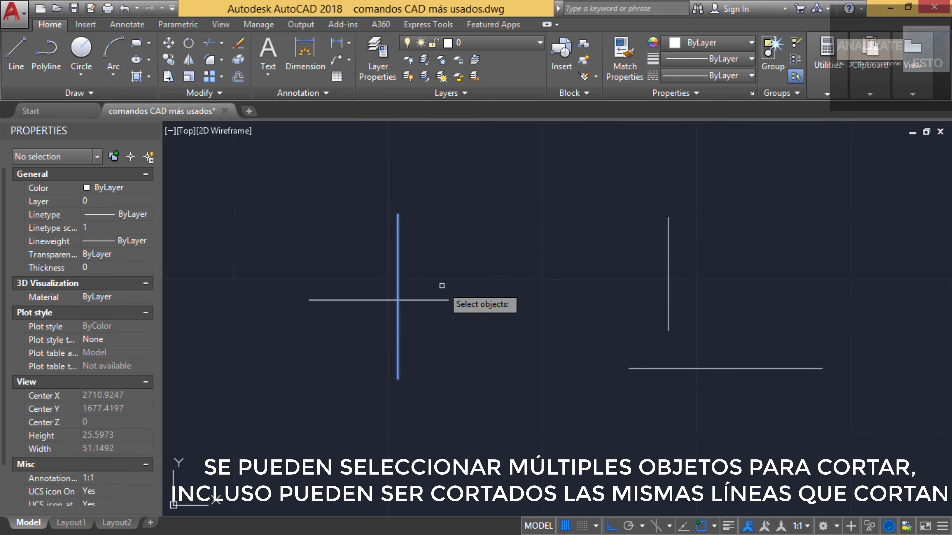
{"action": "key", "text": "Return"}
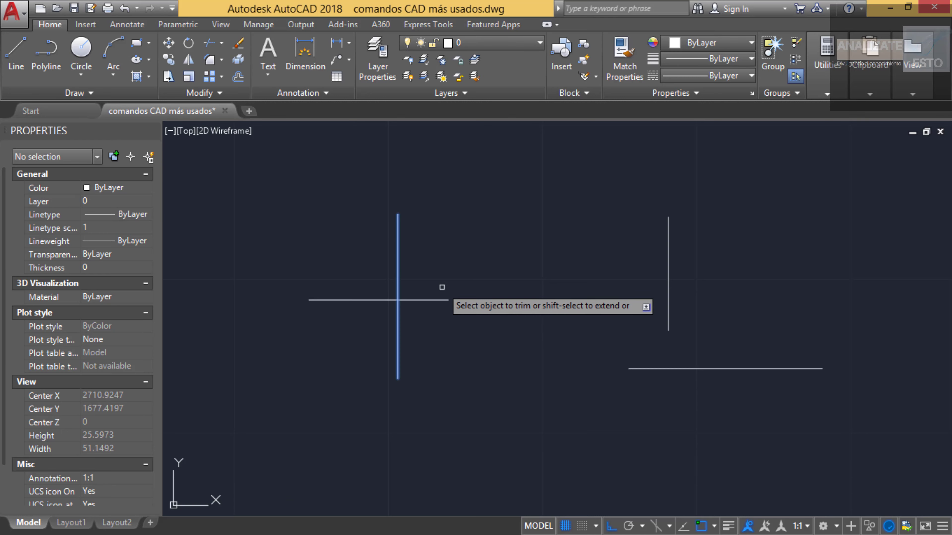
{"action": "left_click", "coordinate": [364, 299]}
{"action": "key", "text": "Return"}
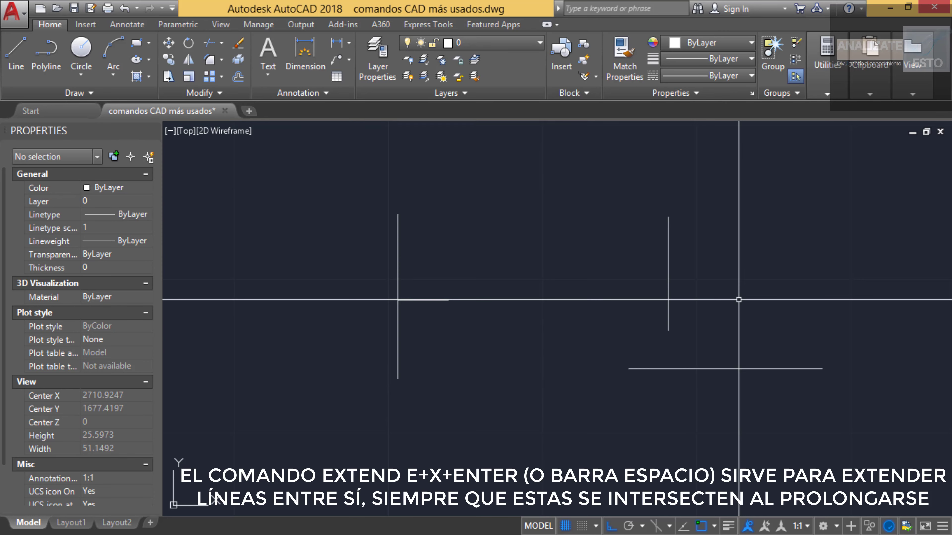
Extend the right-hand vertical line down to the horizontal line below it, using that horizontal line as boundary.
{"action": "type", "text": "ex"}
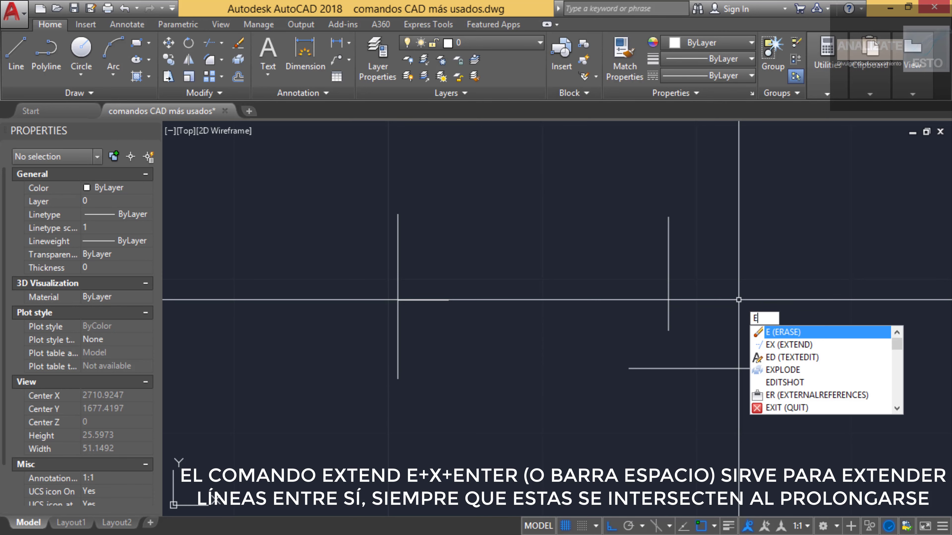
{"action": "key", "text": "Return"}
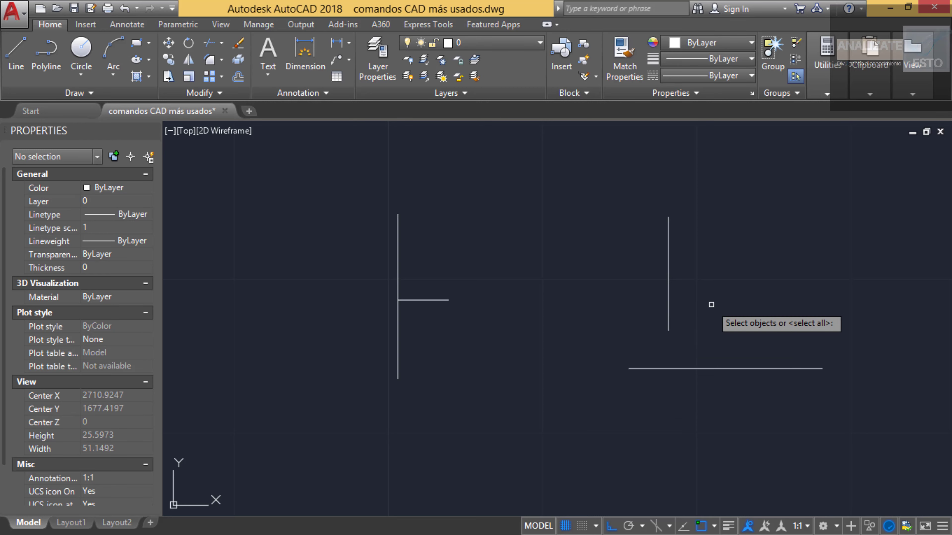
{"action": "left_click", "coordinate": [704, 368]}
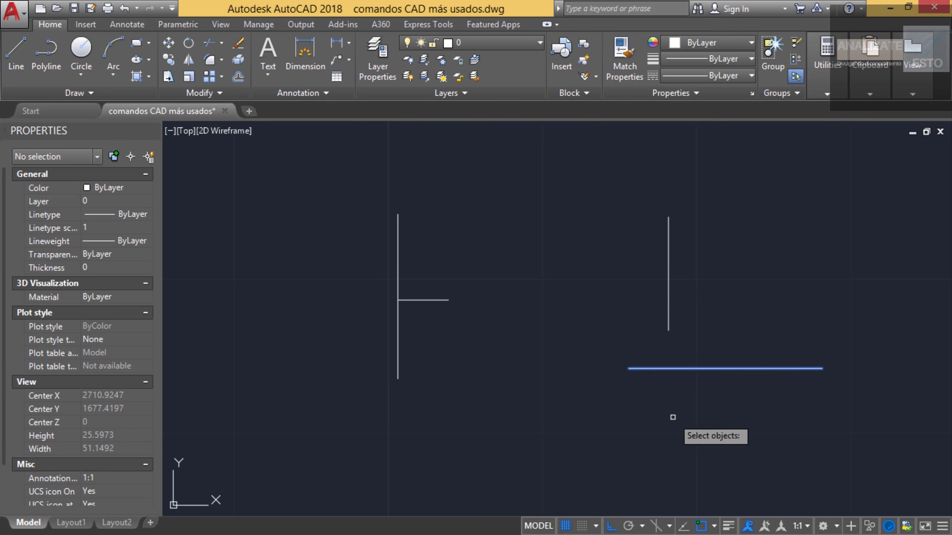
{"action": "key", "text": "Return"}
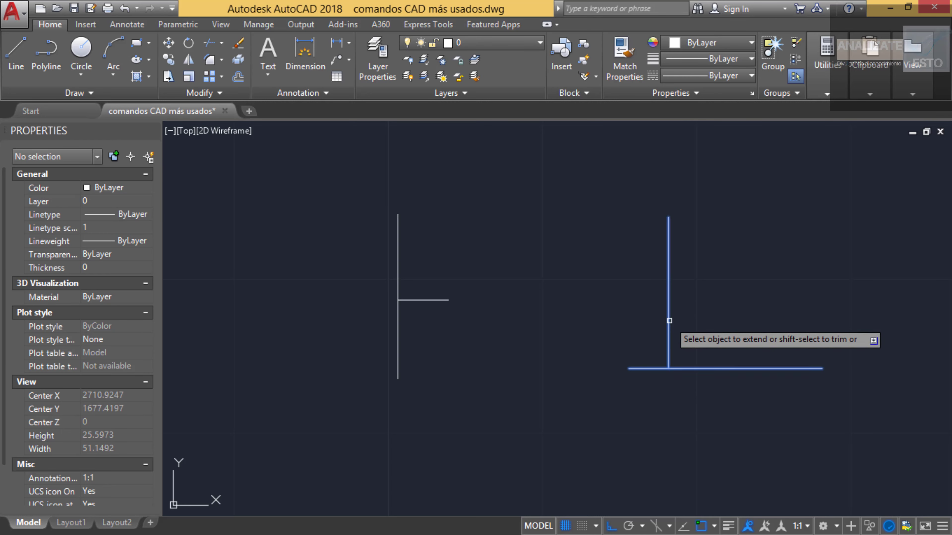
{"action": "left_click", "coordinate": [669, 321]}
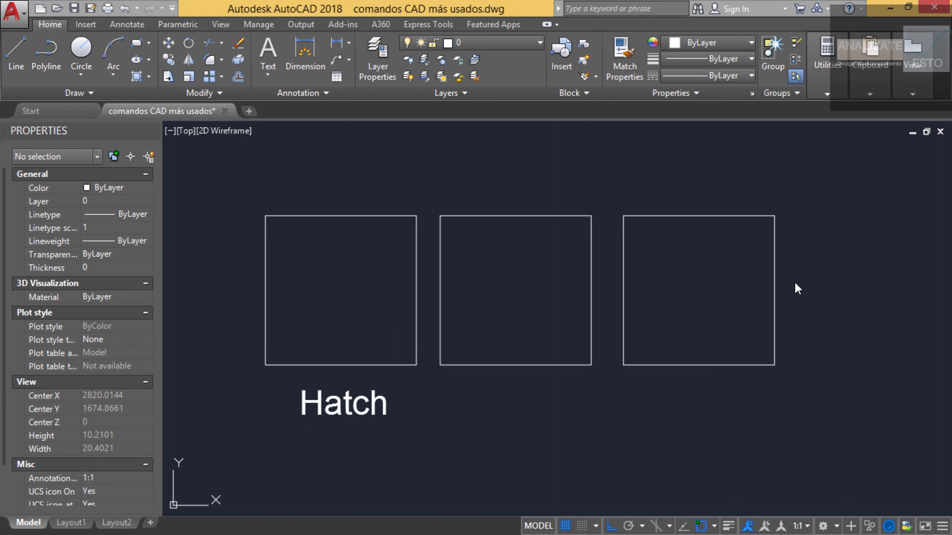
Start a hatch and pick the inside of the left square as its area, using the ANSI38 pattern.
{"action": "type", "text": "H"}
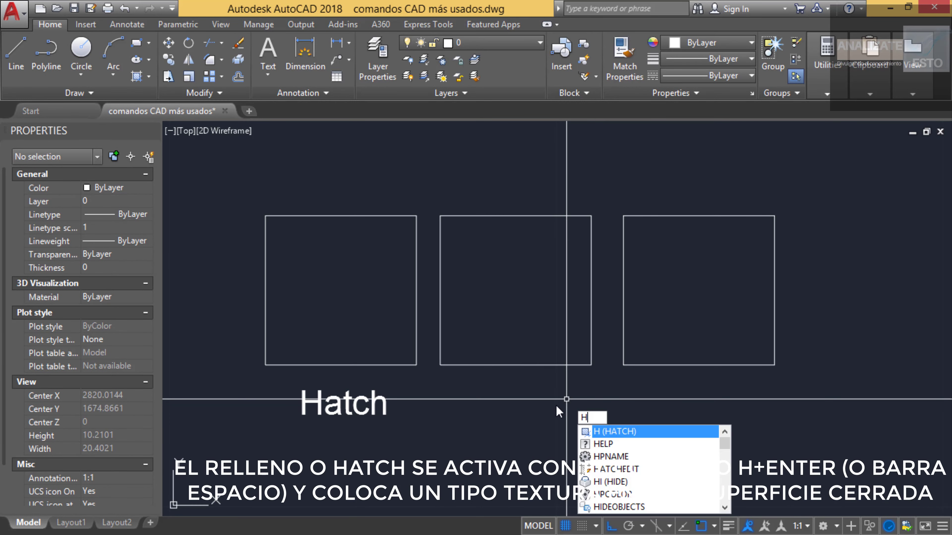
{"action": "key", "text": "Return"}
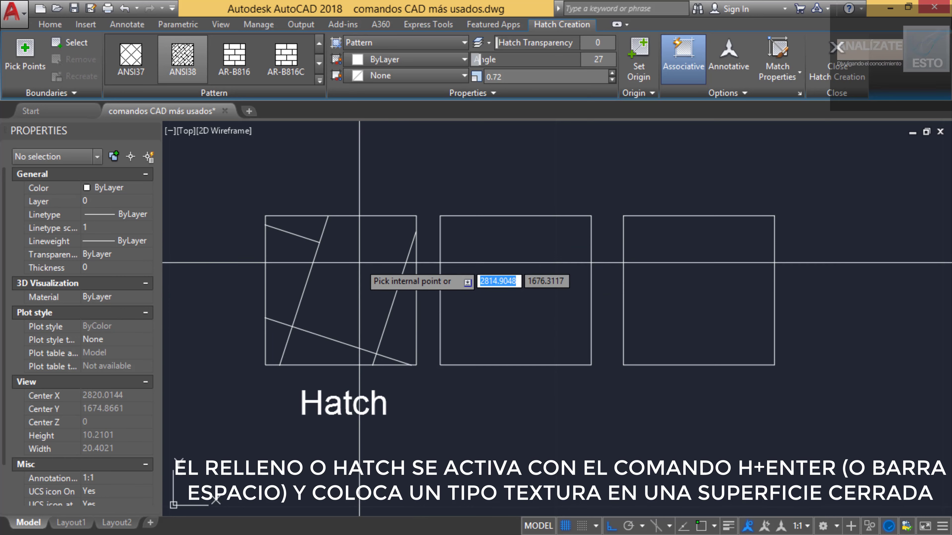
{"action": "left_click", "coordinate": [355, 289]}
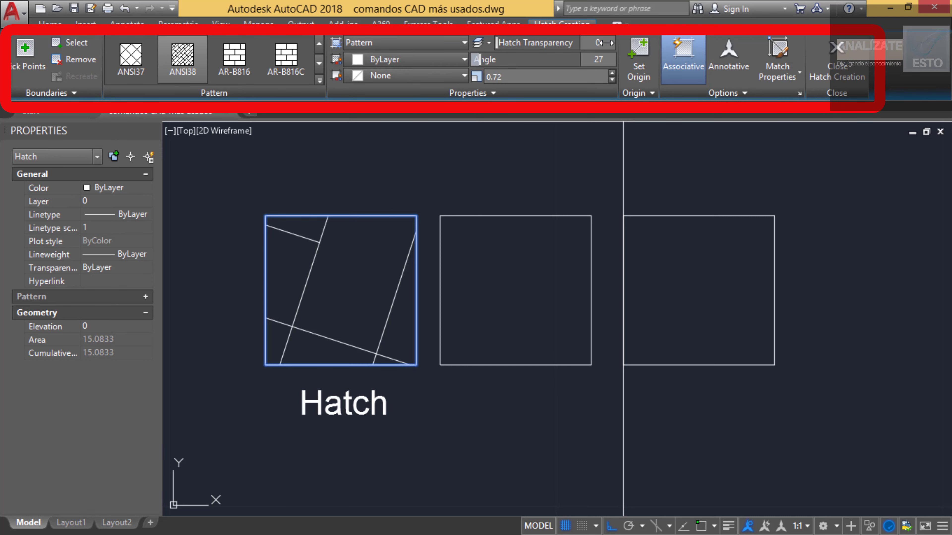
Set the hatch angle to 66 and reduce the hatch scale to 0.62.
{"action": "mouse_move", "coordinate": [600, 60]}
{"action": "left_mouse_down"}
{"action": "mouse_move", "coordinate": [618, 61]}
{"action": "mouse_move", "coordinate": [614, 71]}
{"action": "left_mouse_up"}
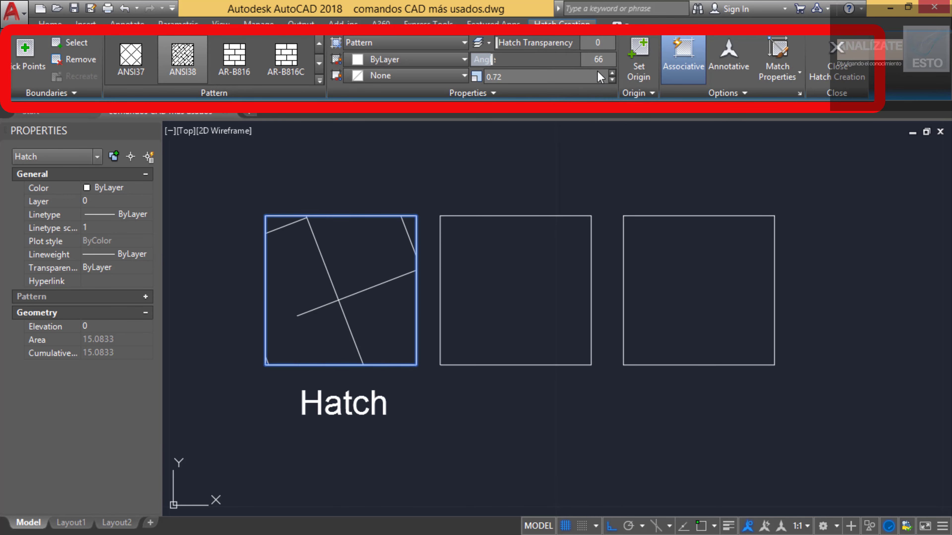
{"action": "left_click", "coordinate": [611, 77]}
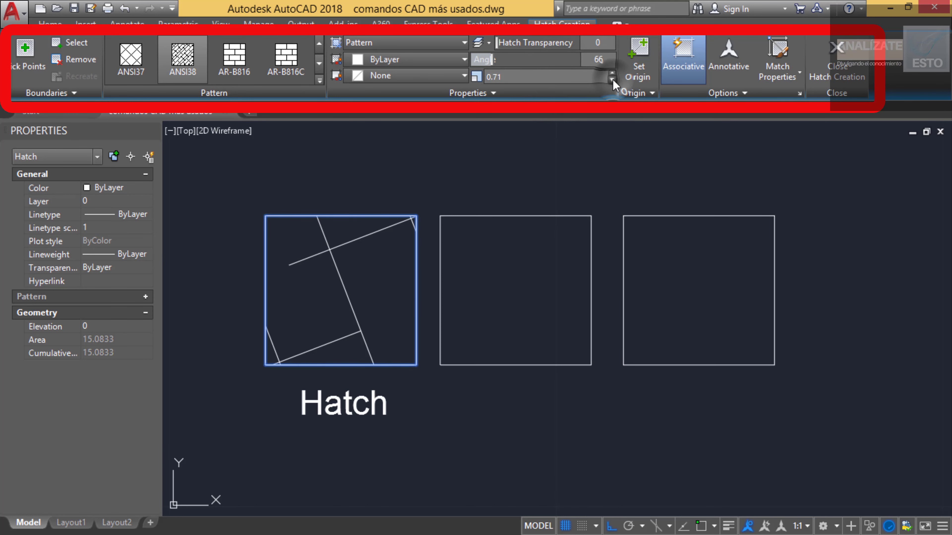
{"action": "left_click", "coordinate": [611, 80]}
{"action": "left_click", "coordinate": [612, 79]}
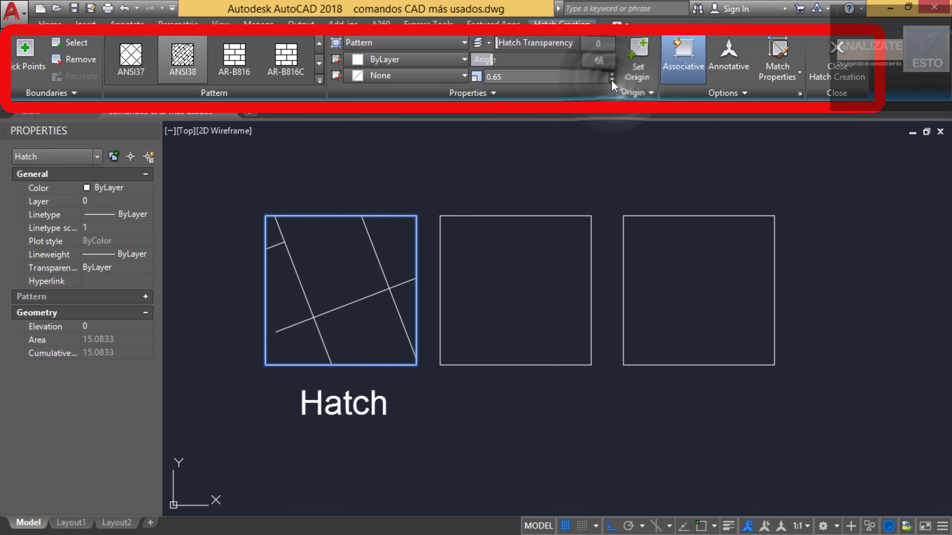
{"action": "left_click", "coordinate": [612, 80]}
{"action": "left_click", "coordinate": [612, 79]}
Browse the hatch patterns and change the hatch to the GOST_GROUND pattern.
{"action": "left_click", "coordinate": [320, 62]}
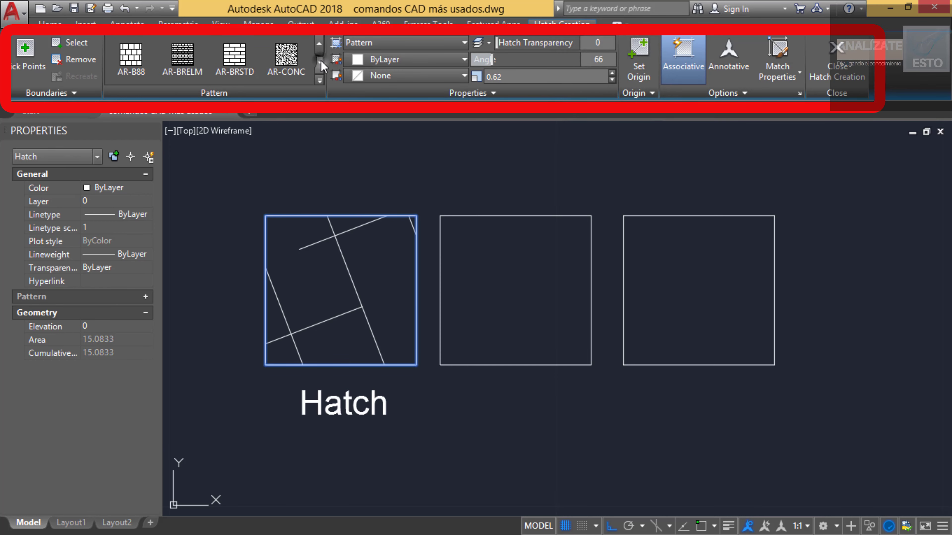
{"action": "left_click", "coordinate": [319, 62]}
{"action": "left_click", "coordinate": [319, 62]}
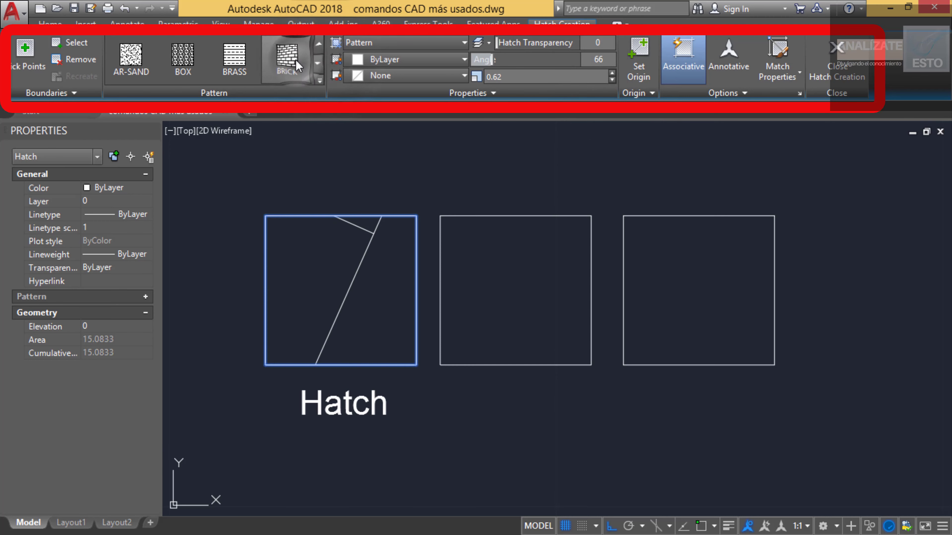
{"action": "left_click", "coordinate": [195, 62]}
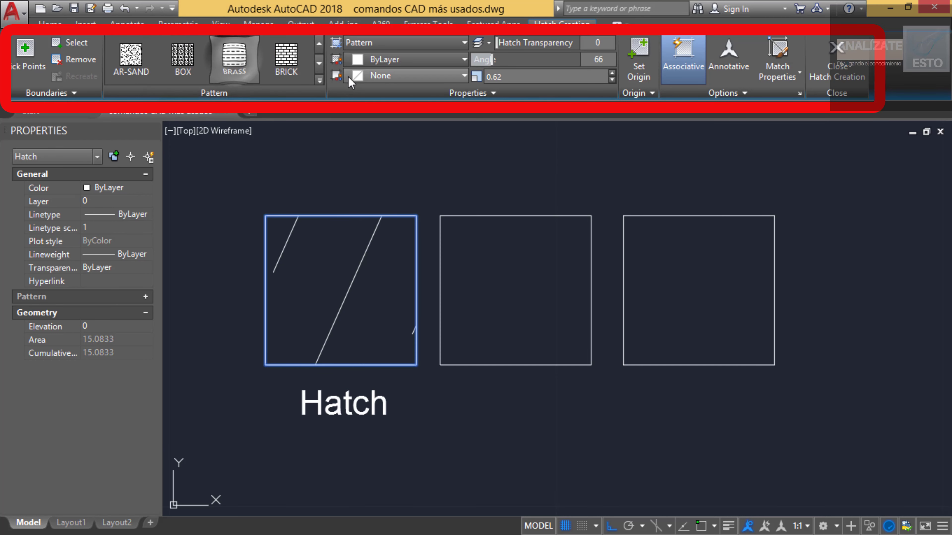
{"action": "left_click", "coordinate": [320, 63]}
{"action": "left_click", "coordinate": [320, 63]}
{"action": "left_click", "coordinate": [320, 63]}
{"action": "left_click", "coordinate": [286, 60]}
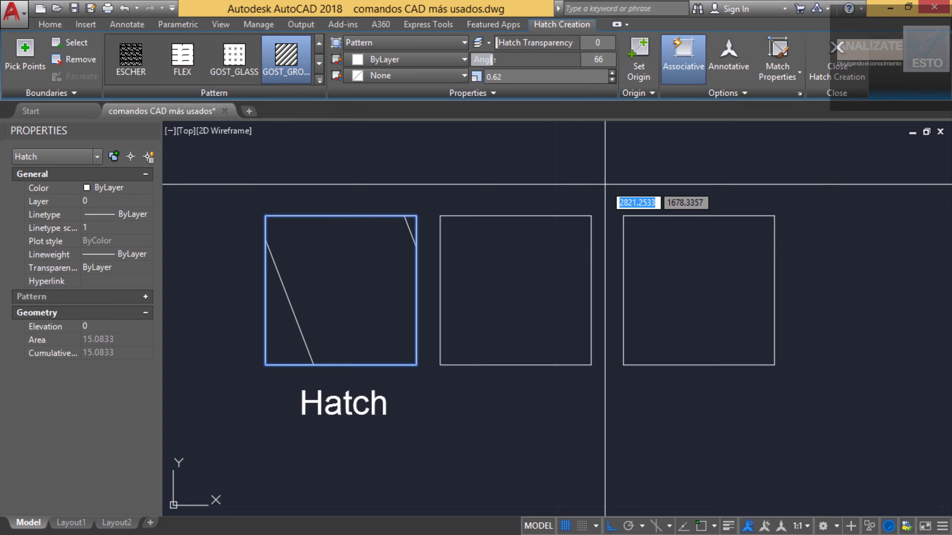
Add the middle and right squares to the hatch area and finish the hatch.
{"action": "left_click", "coordinate": [525, 259]}
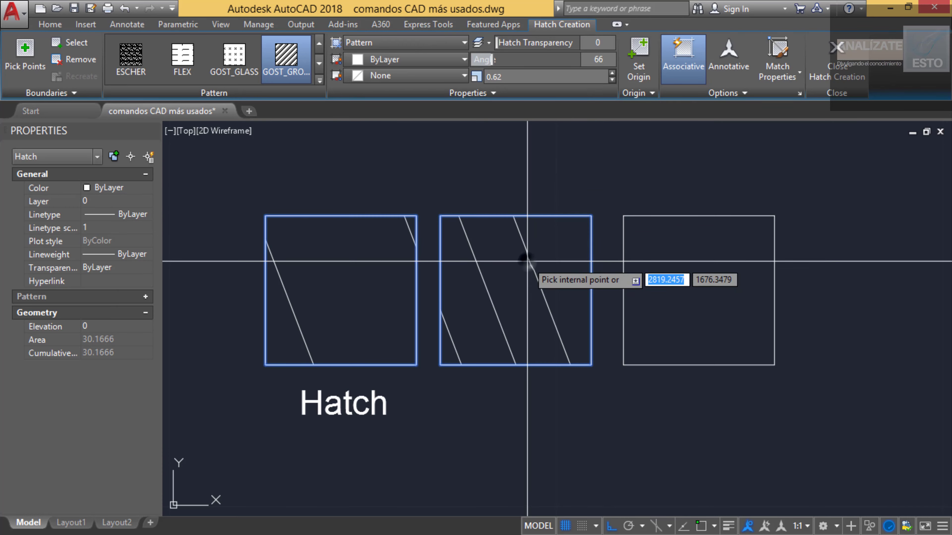
{"action": "left_click", "coordinate": [692, 259]}
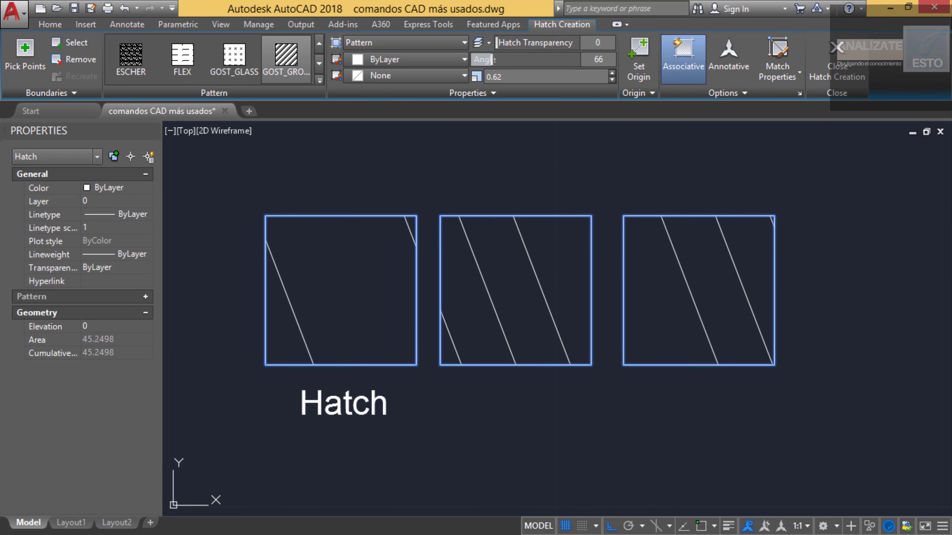
{"action": "key", "text": "Return"}
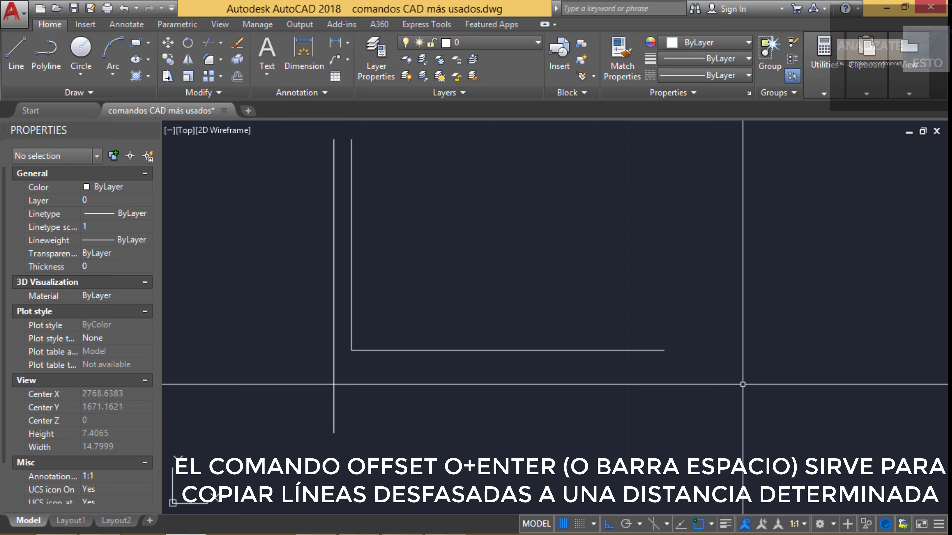
Offset the horizontal line downward by a distance of 0.15.
{"action": "type", "text": "o"}
{"action": "key", "text": "Return"}
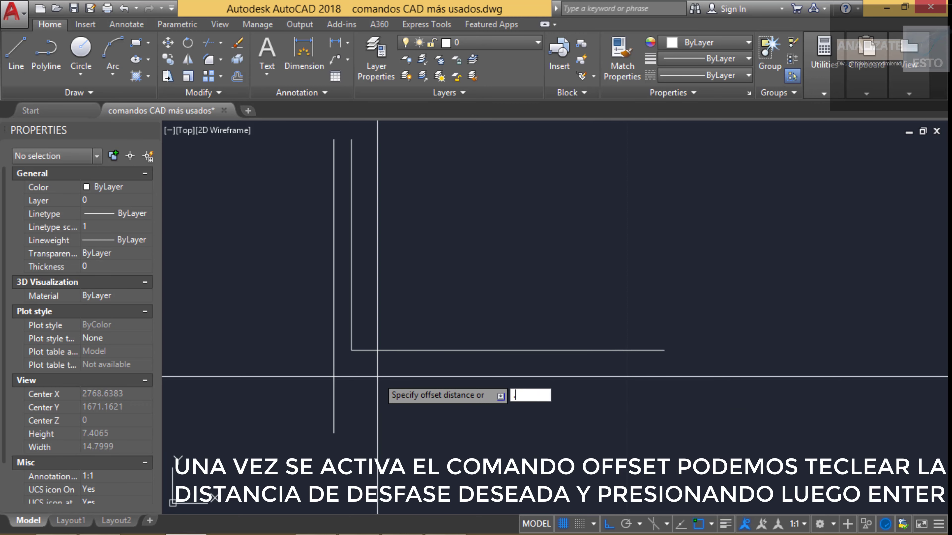
{"action": "type", "text": "15"}
{"action": "key", "text": "Return"}
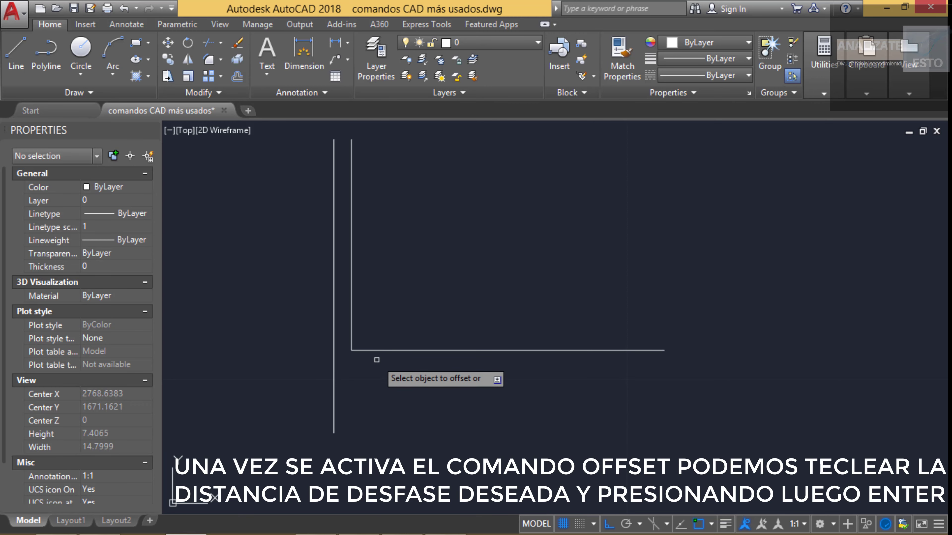
{"action": "left_click", "coordinate": [377, 350]}
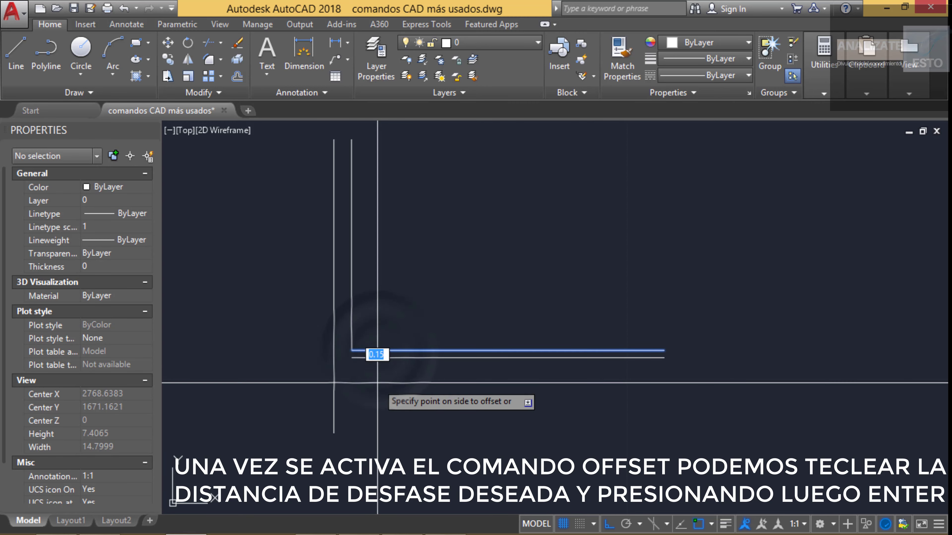
{"action": "left_click", "coordinate": [373, 363]}
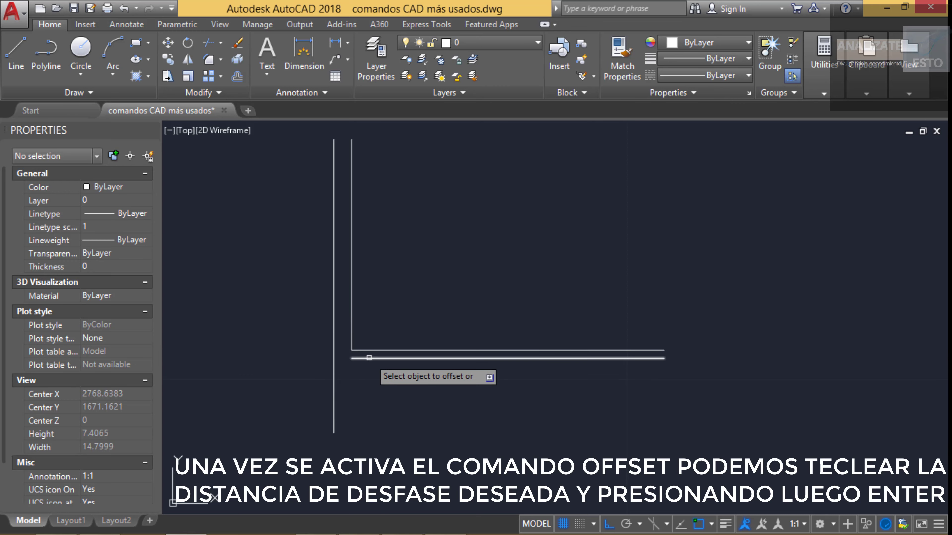
{"action": "key", "text": "Escape"}
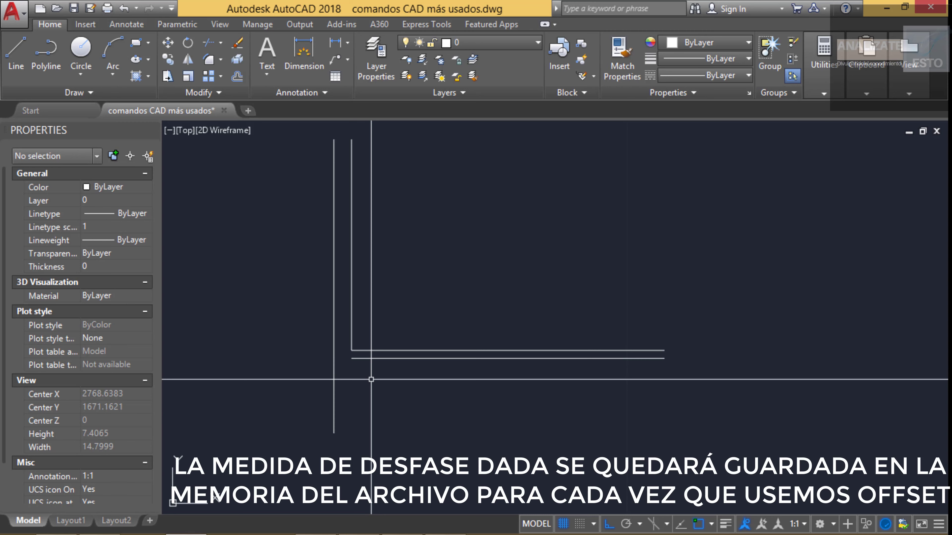
Offset the upper horizontal line downward, picking the gap between the two vertical lines as the offset distance.
{"action": "type", "text": "o"}
{"action": "key", "text": "Return"}
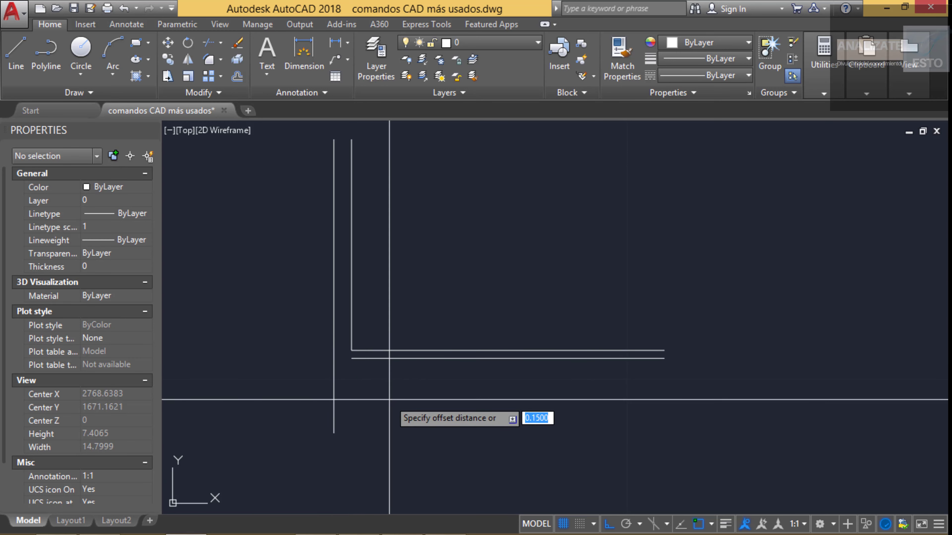
{"action": "left_click", "coordinate": [351, 350]}
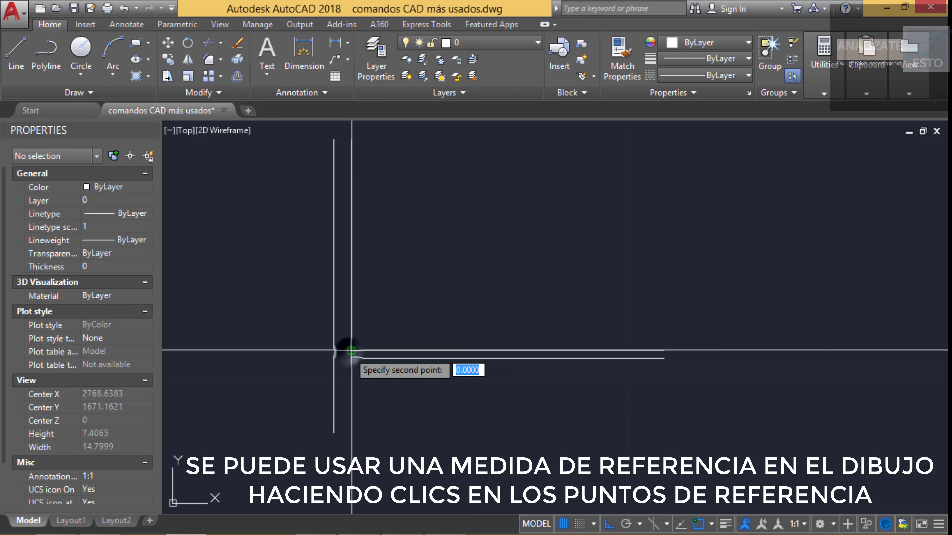
{"action": "left_click", "coordinate": [333, 351]}
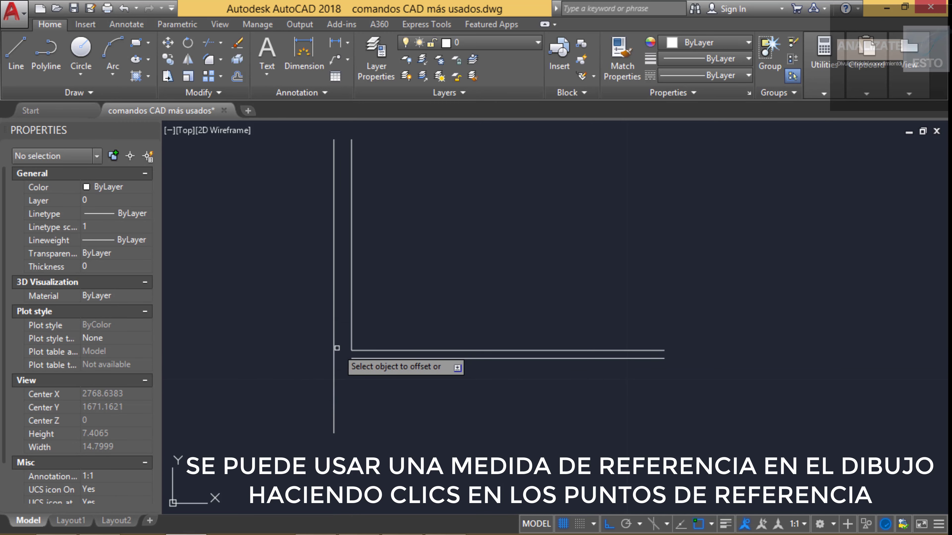
{"action": "left_click", "coordinate": [362, 350]}
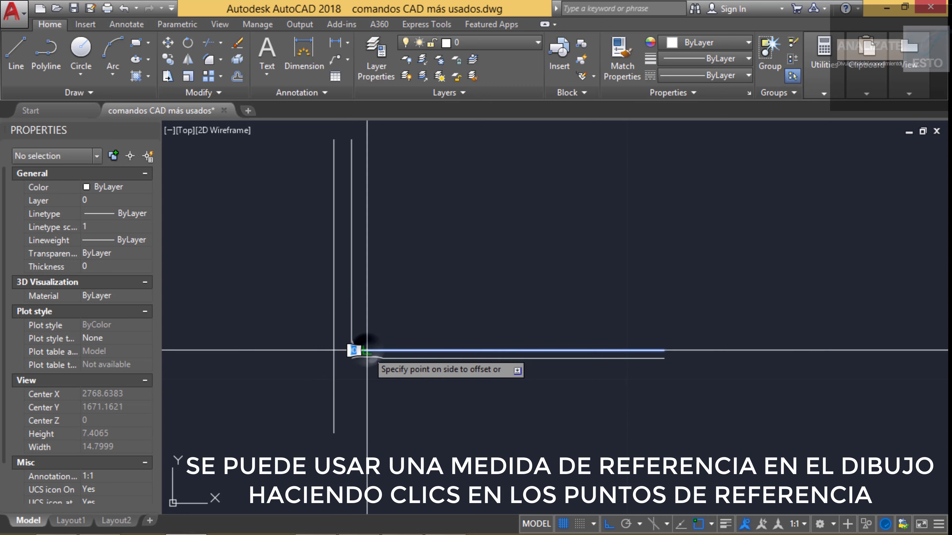
{"action": "left_click", "coordinate": [358, 390]}
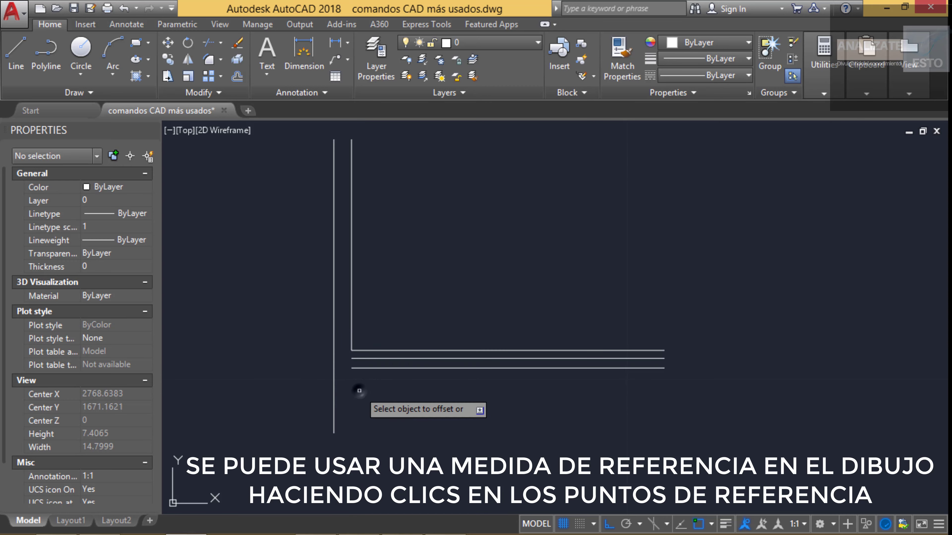
{"action": "key", "text": "Escape"}
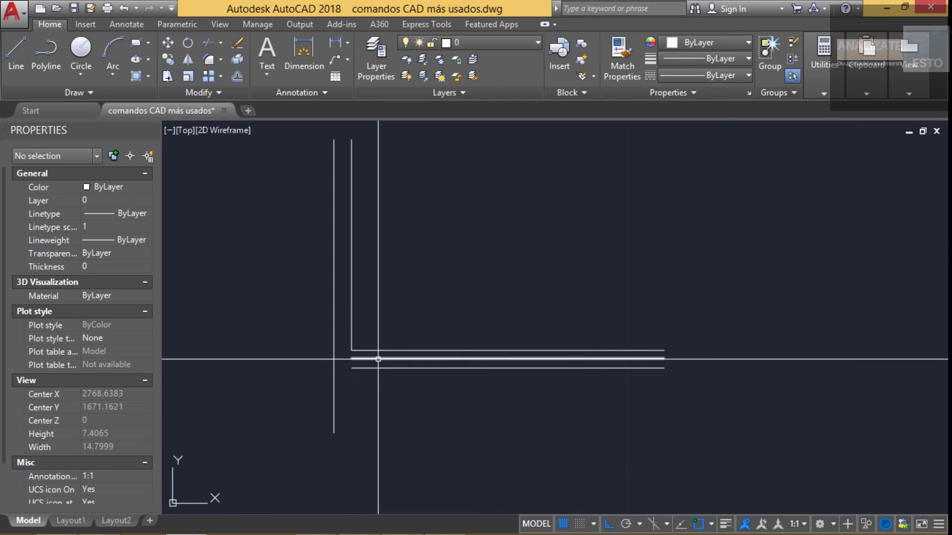
Delete the middle of the three horizontal lines.
{"action": "left_click", "coordinate": [376, 358]}
{"action": "key", "text": "Delete"}
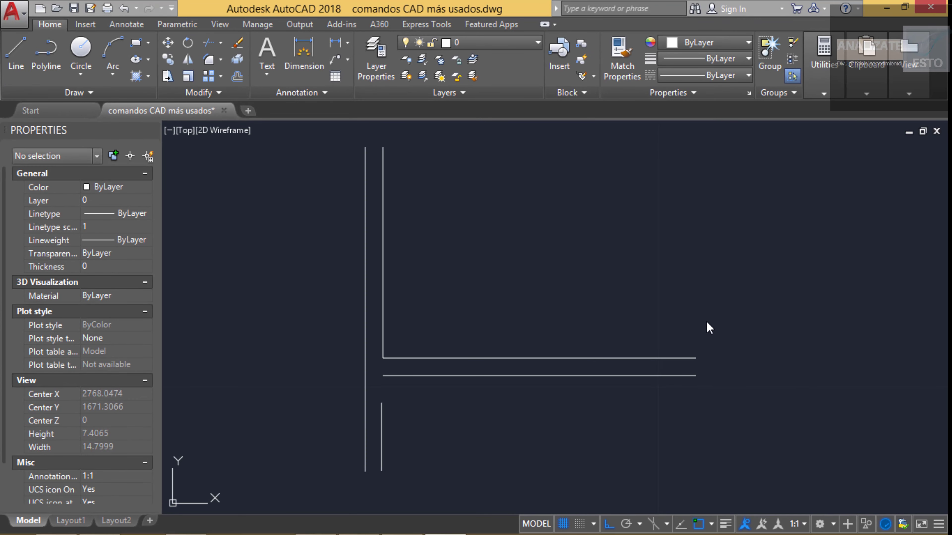
Fillet the short lower vertical line with the lower horizontal line so they meet in a sharp corner.
{"action": "left_click", "coordinate": [707, 323]}
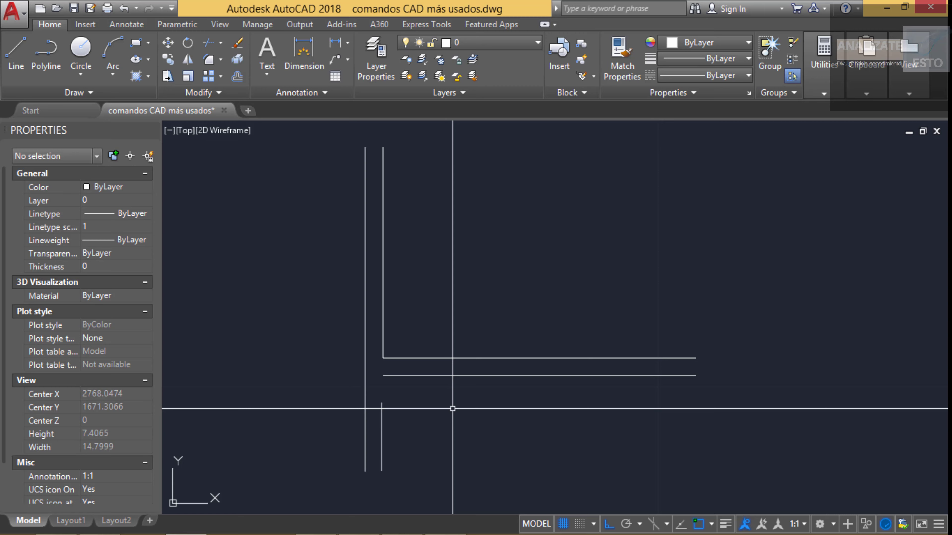
{"action": "type", "text": "f"}
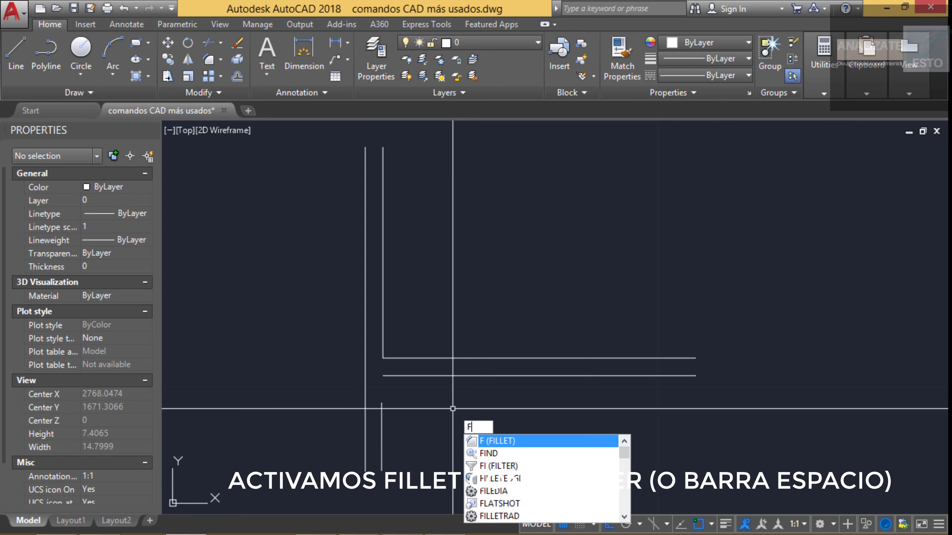
{"action": "key", "text": "Return"}
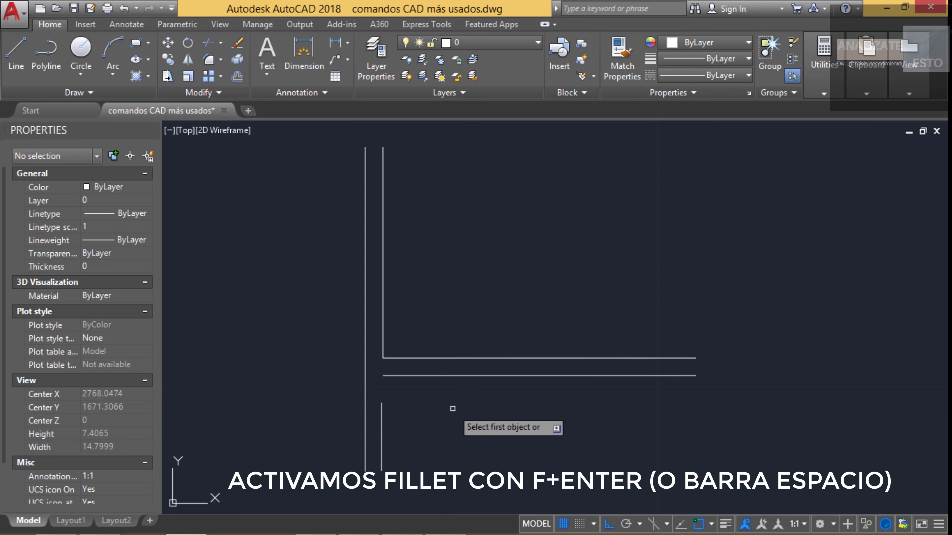
{"action": "left_click", "coordinate": [380, 406]}
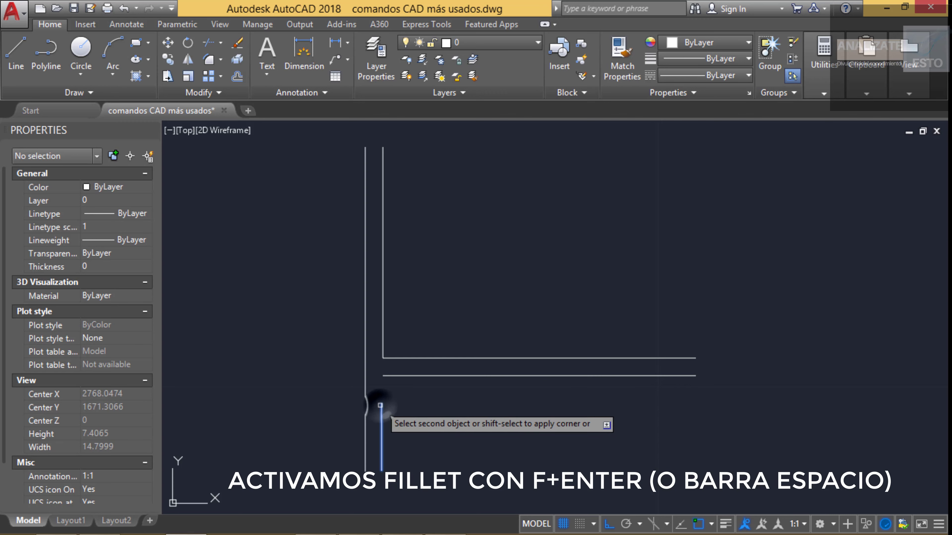
{"action": "left_click", "coordinate": [395, 376]}
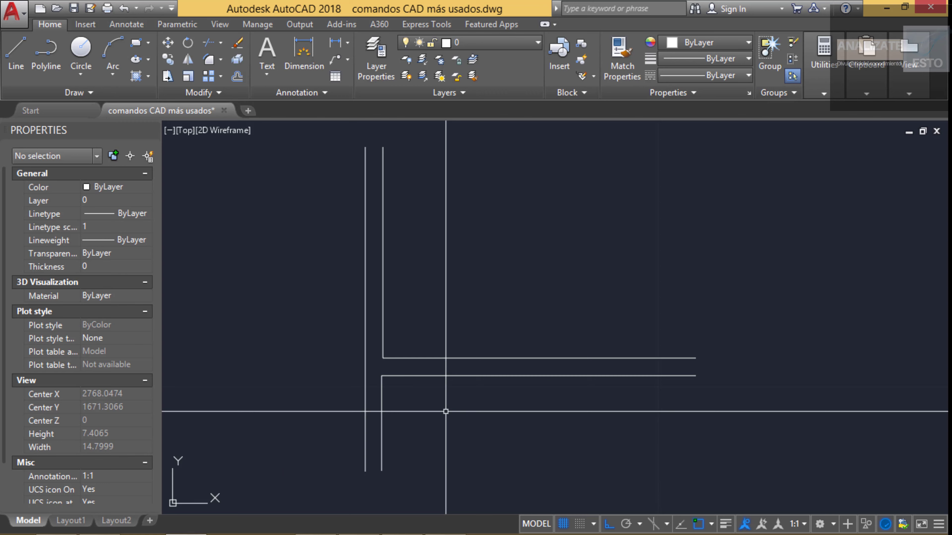
Fillet the lower horizontal line and the short lower vertical line with a radius of 0.3.
{"action": "type", "text": "f"}
{"action": "key", "text": "Return"}
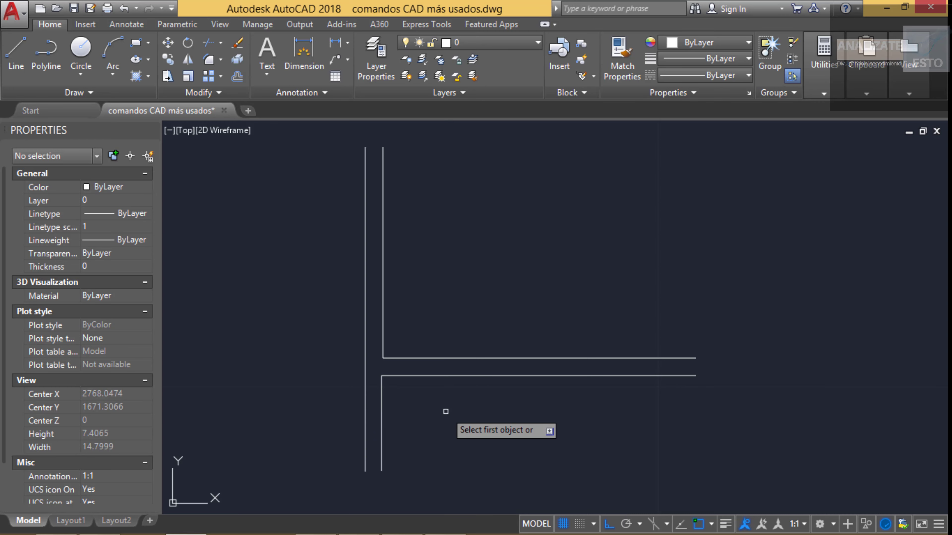
{"action": "type", "text": "r"}
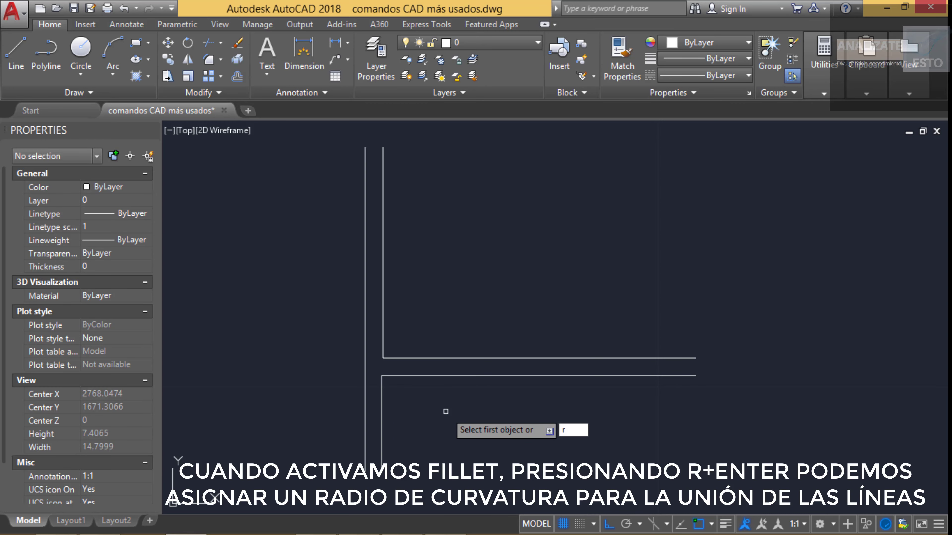
{"action": "key", "text": "Return"}
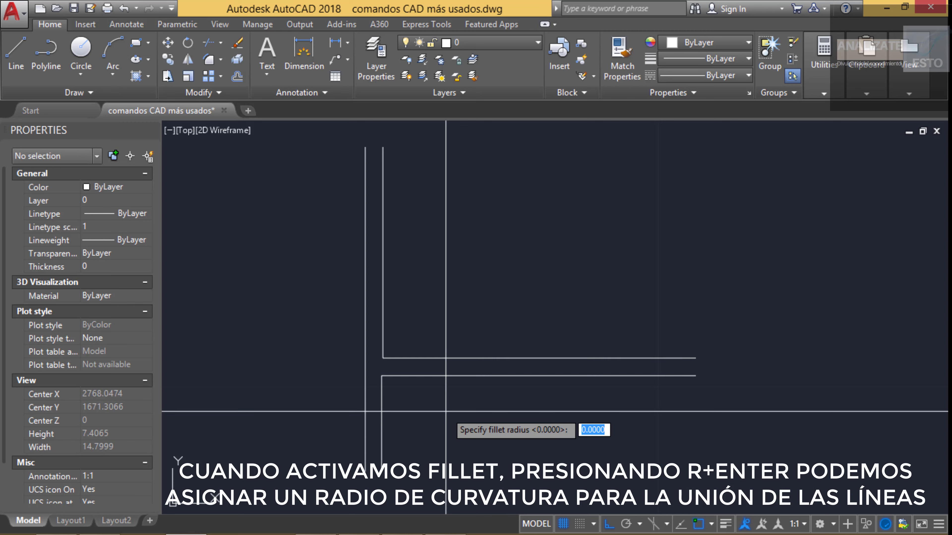
{"action": "type", "text": "."}
{"action": "type", "text": "3"}
{"action": "key", "text": "Return"}
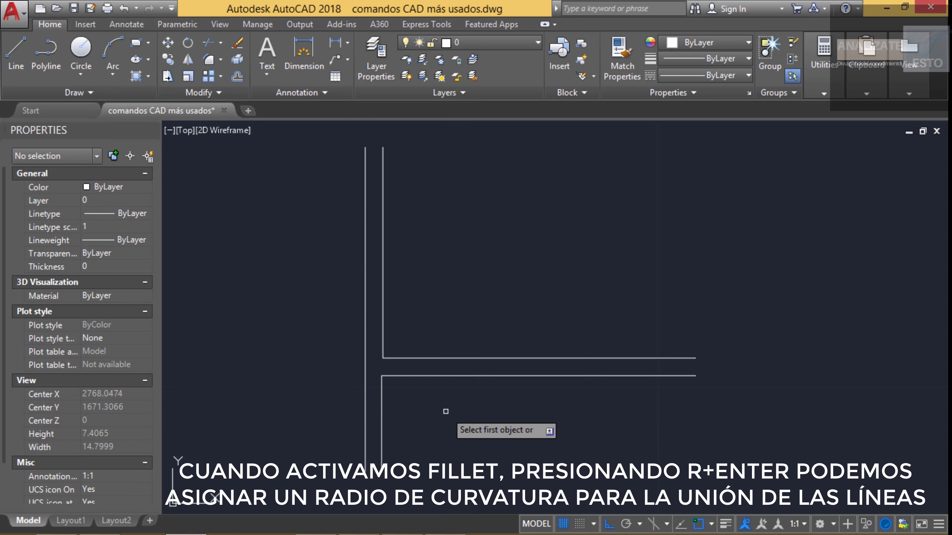
{"action": "left_click", "coordinate": [431, 377]}
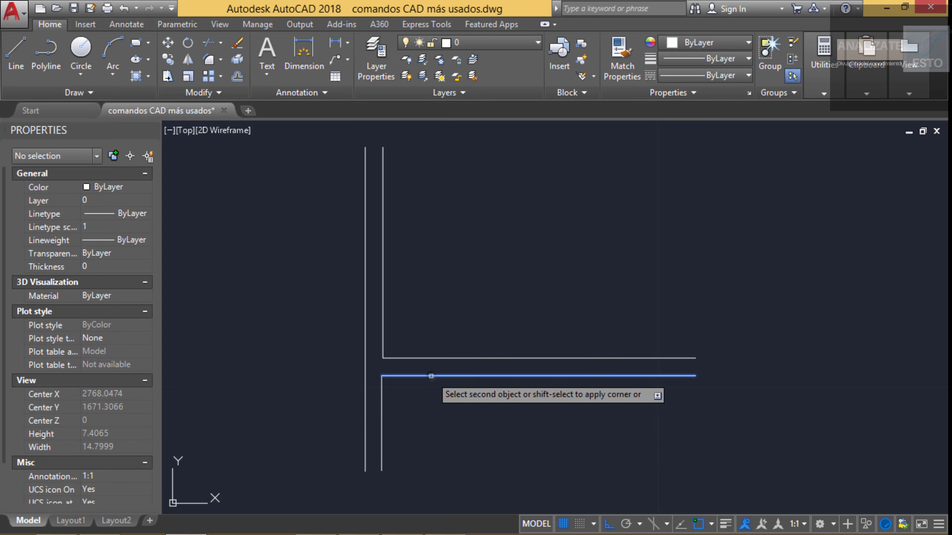
{"action": "left_click", "coordinate": [381, 411]}
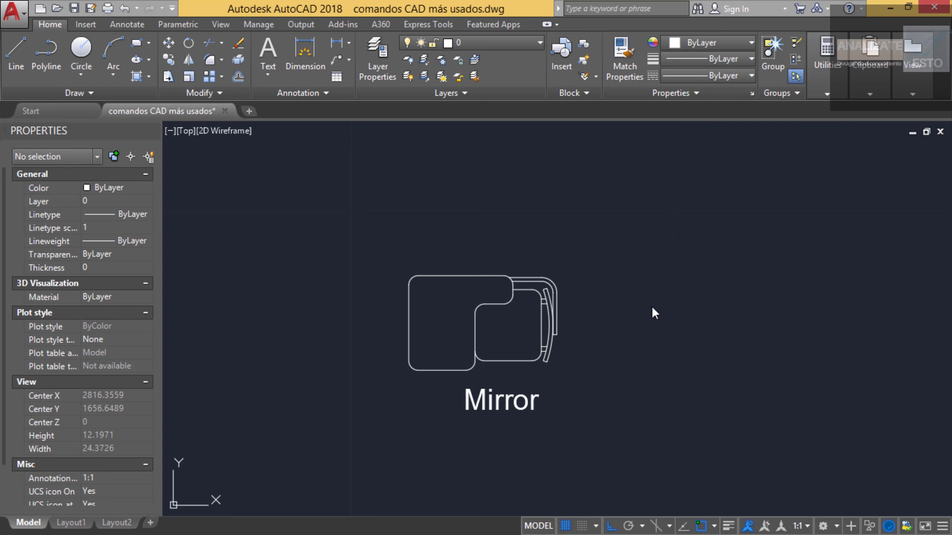
Mirror the desk and chair upward across a horizontal axis above them, keeping the source objects.
{"action": "type", "text": "MI"}
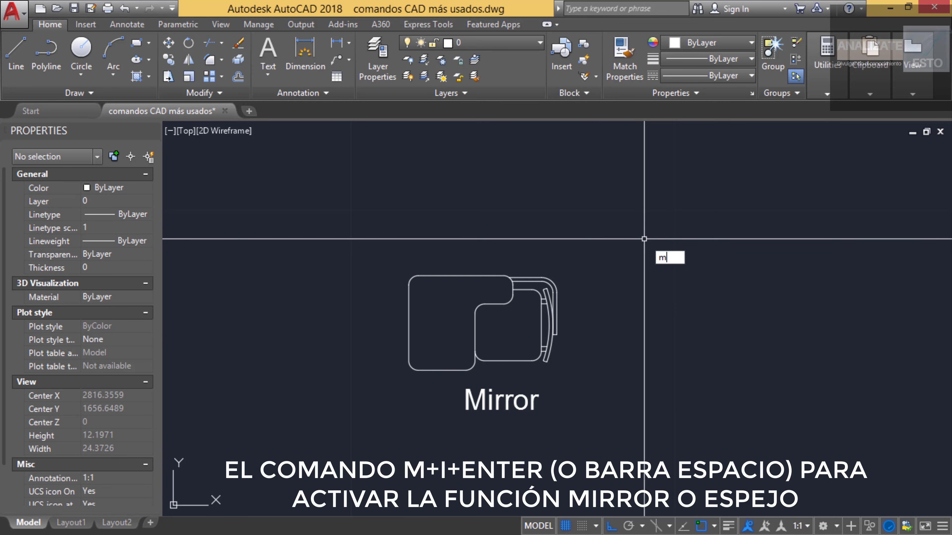
{"action": "key", "text": "Return"}
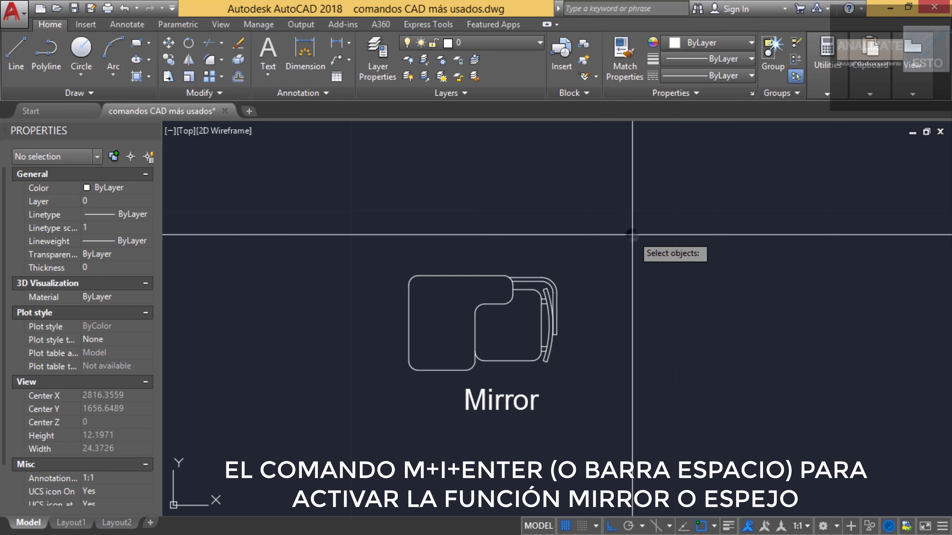
{"action": "left_click", "coordinate": [636, 236]}
{"action": "left_click", "coordinate": [368, 387]}
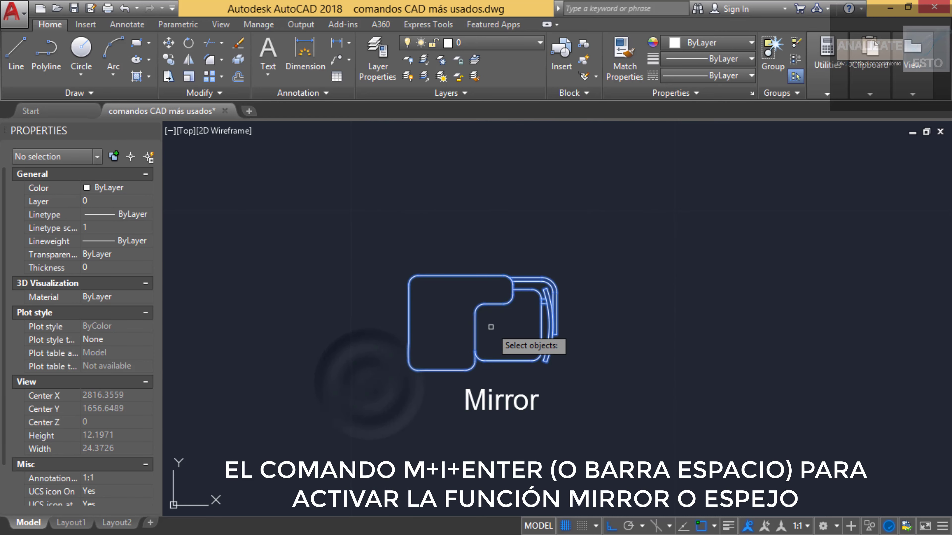
{"action": "key", "text": "Return"}
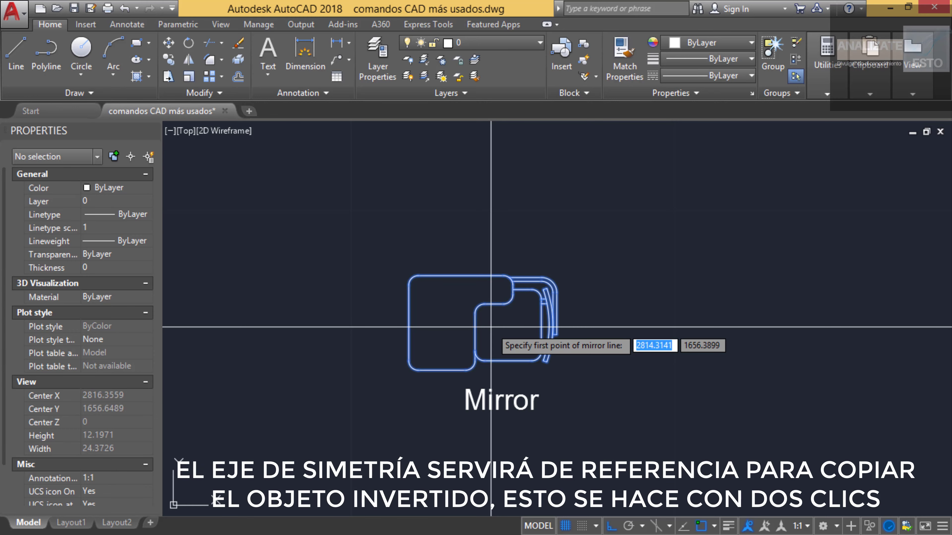
{"action": "left_click", "coordinate": [603, 240]}
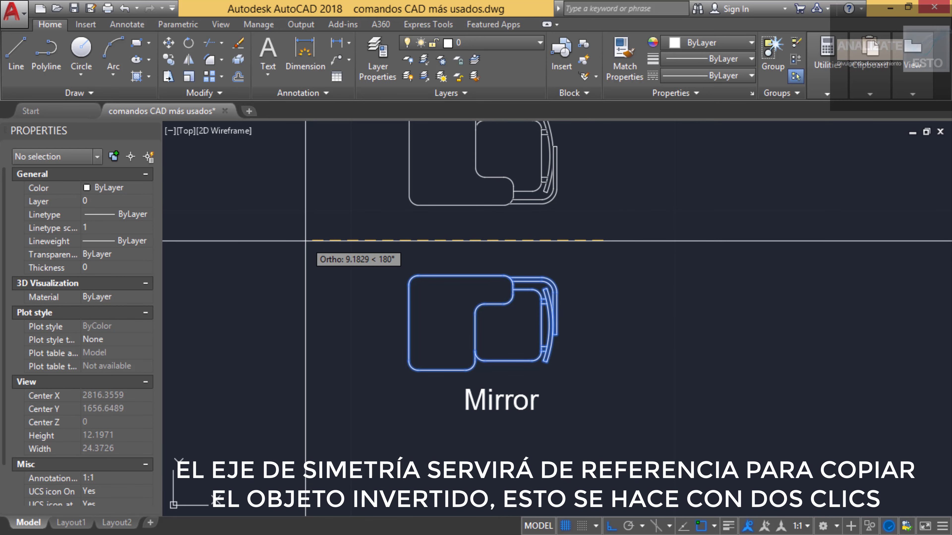
{"action": "middle_click_drag", "start_coordinate": [305, 240], "coordinate": [304, 332]}
{"action": "left_click", "coordinate": [304, 332]}
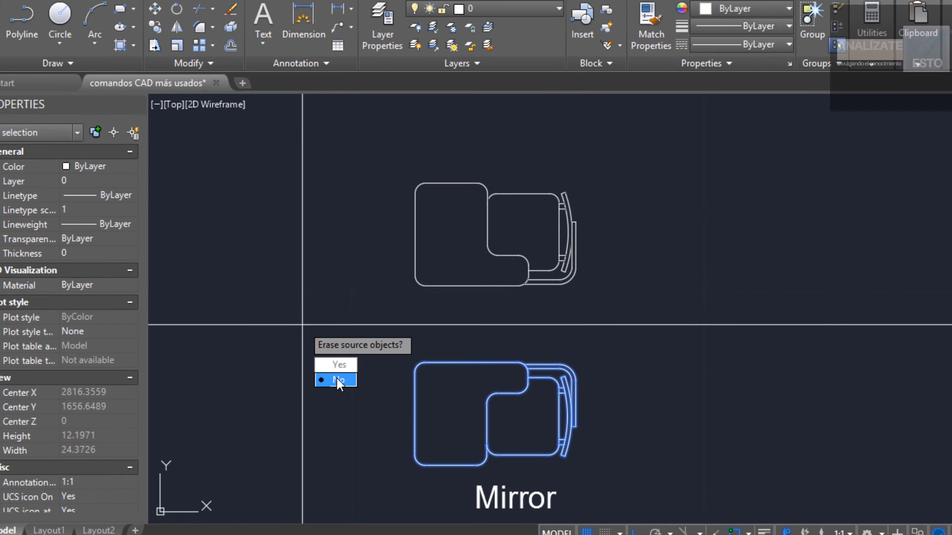
{"action": "left_click", "coordinate": [381, 335]}
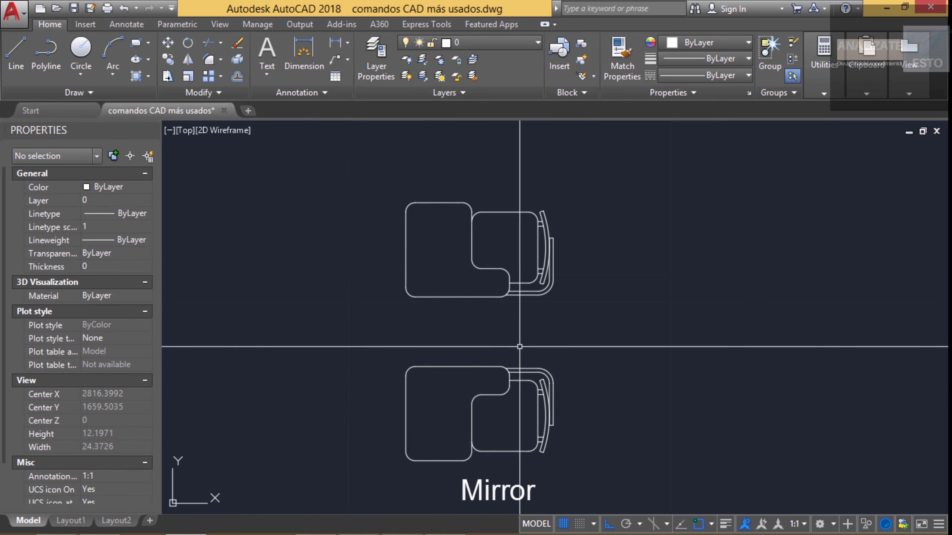
Delete the mirrored upper copy of the desk and chair.
{"action": "left_click", "coordinate": [593, 194]}
{"action": "left_click", "coordinate": [314, 297]}
{"action": "key", "text": "Delete"}
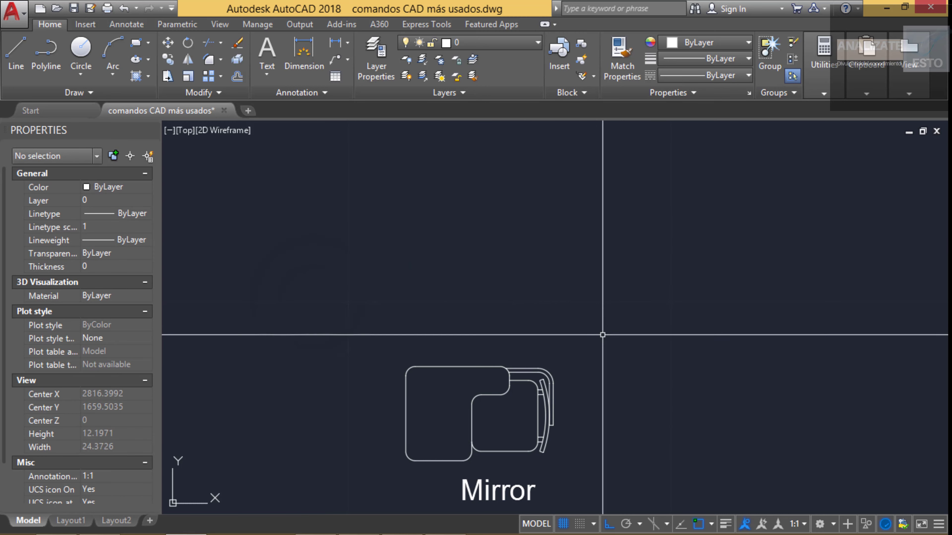
Mirror the desk and chair about a horizontal axis through the midpoint of the desk's left edge, erasing the source objects.
{"action": "left_click", "coordinate": [614, 337]}
{"action": "left_click", "coordinate": [422, 418]}
{"action": "middle_click_drag", "start_coordinate": [482, 433], "coordinate": [491, 356]}
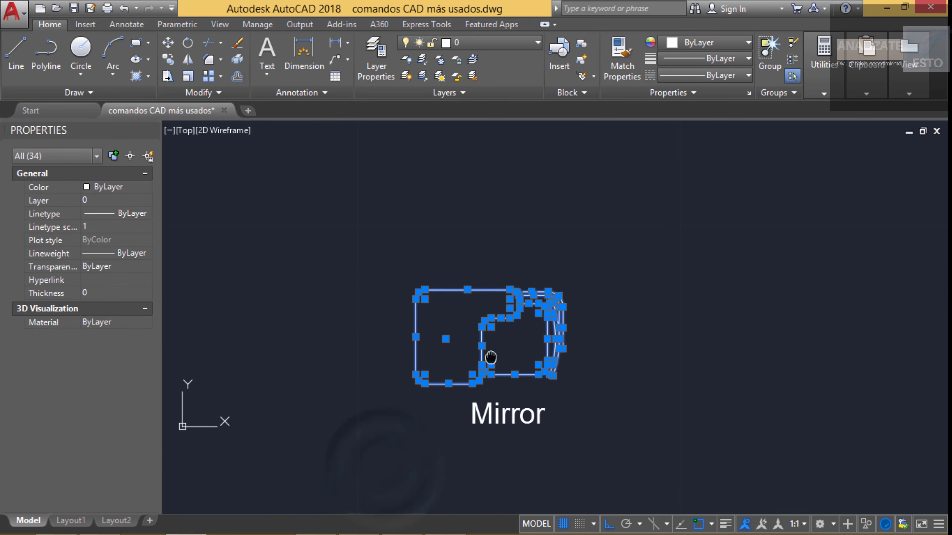
{"action": "type", "text": "MI"}
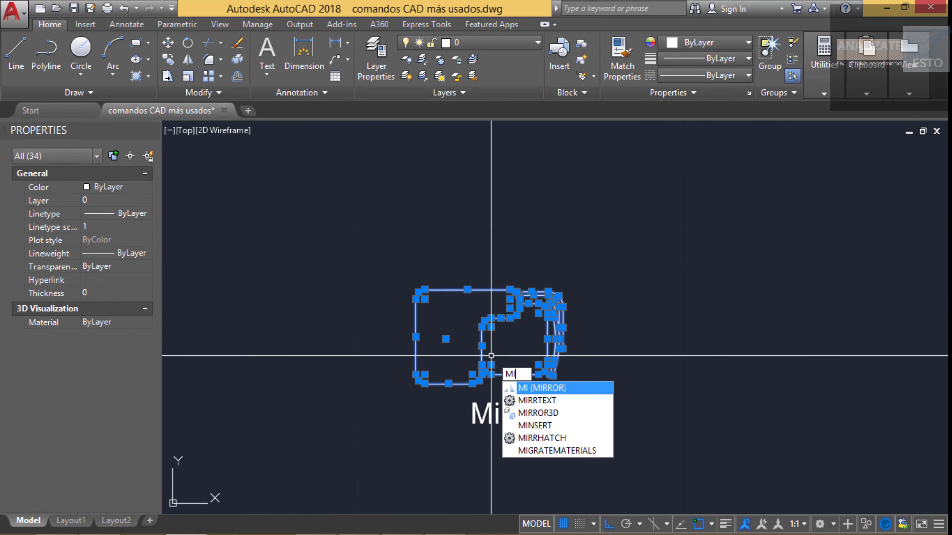
{"action": "key", "text": "Return"}
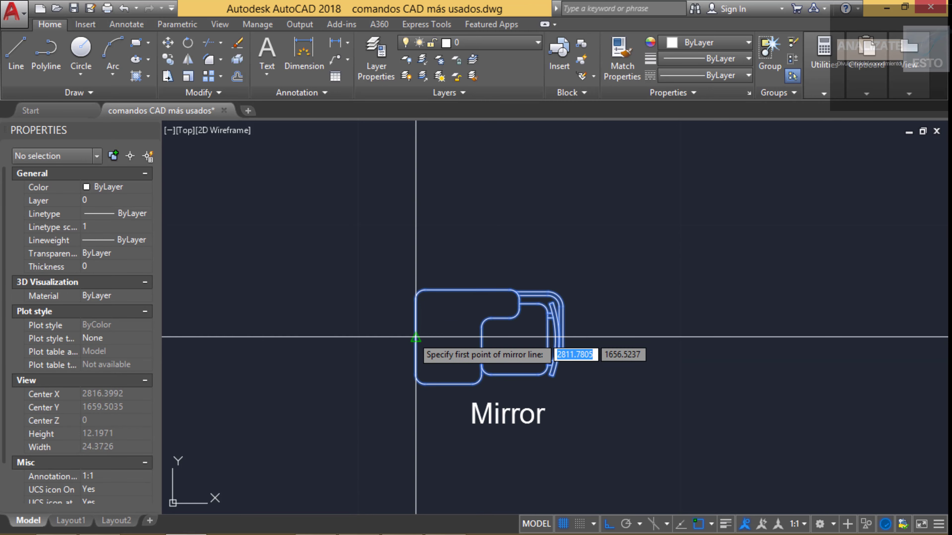
{"action": "left_click", "coordinate": [415, 337]}
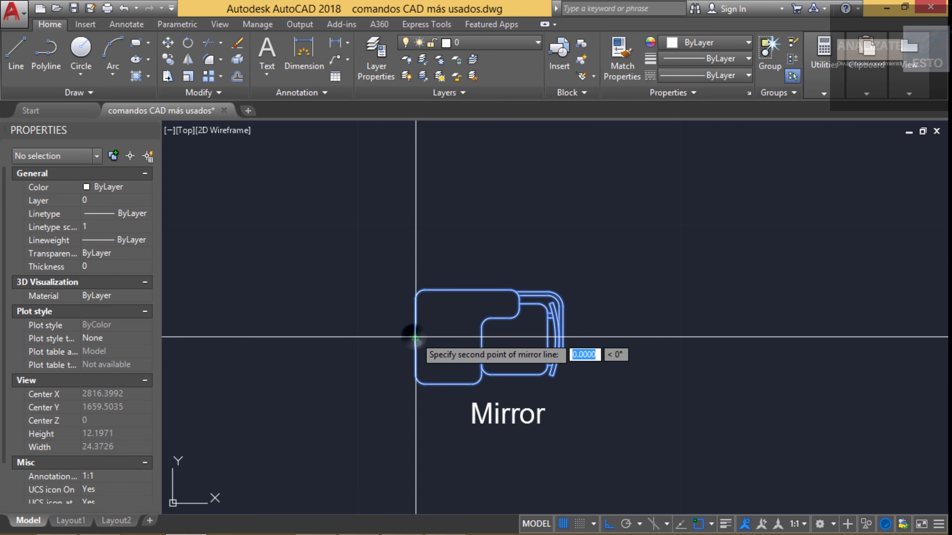
{"action": "left_click", "coordinate": [580, 340]}
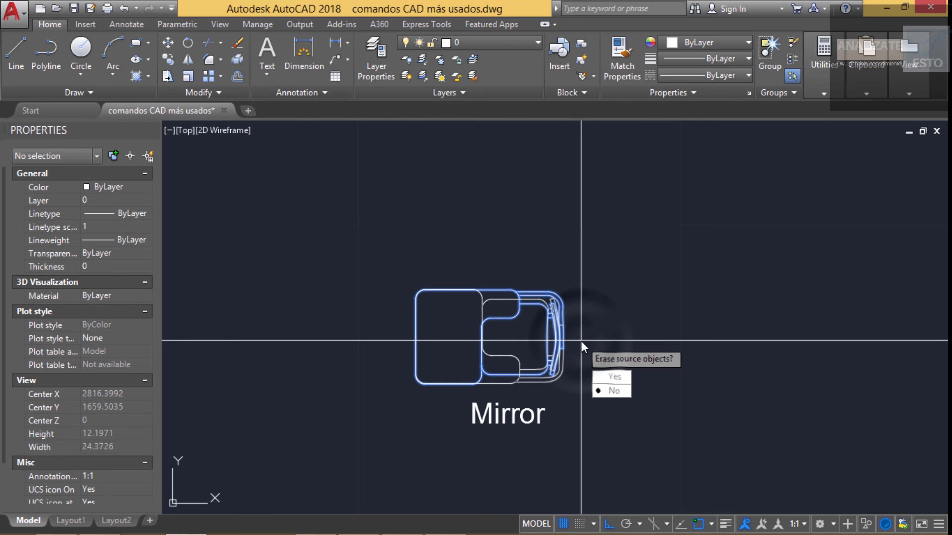
{"action": "left_click", "coordinate": [610, 377]}
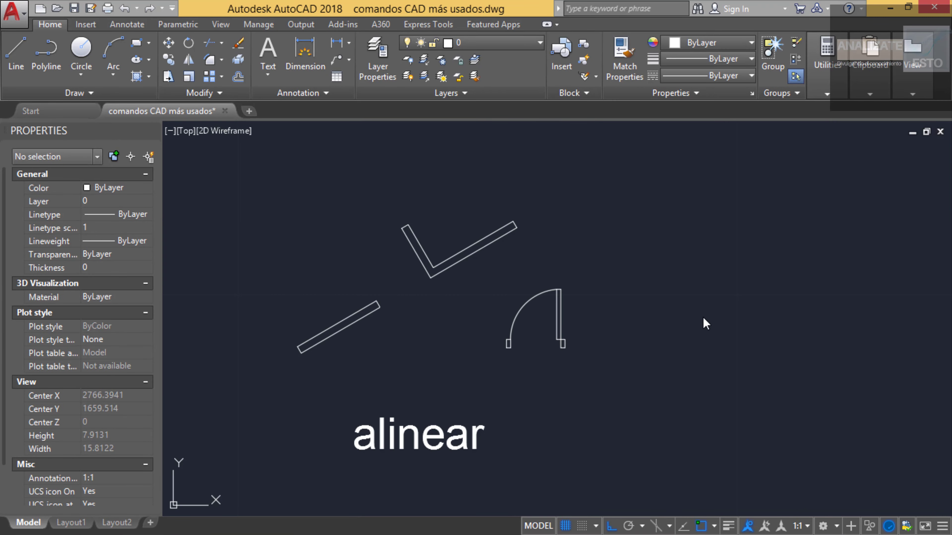
Align the door with the wall opening, matching its lower left corner to the L-shaped wall's outer corner and its lower right corner to the other wall's near end.
{"action": "left_click", "coordinate": [702, 318]}
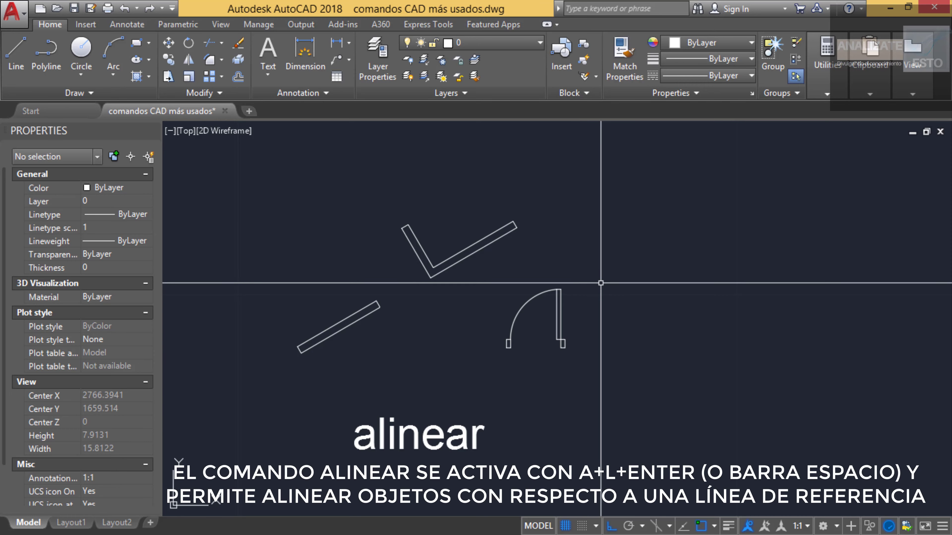
{"action": "type", "text": "al"}
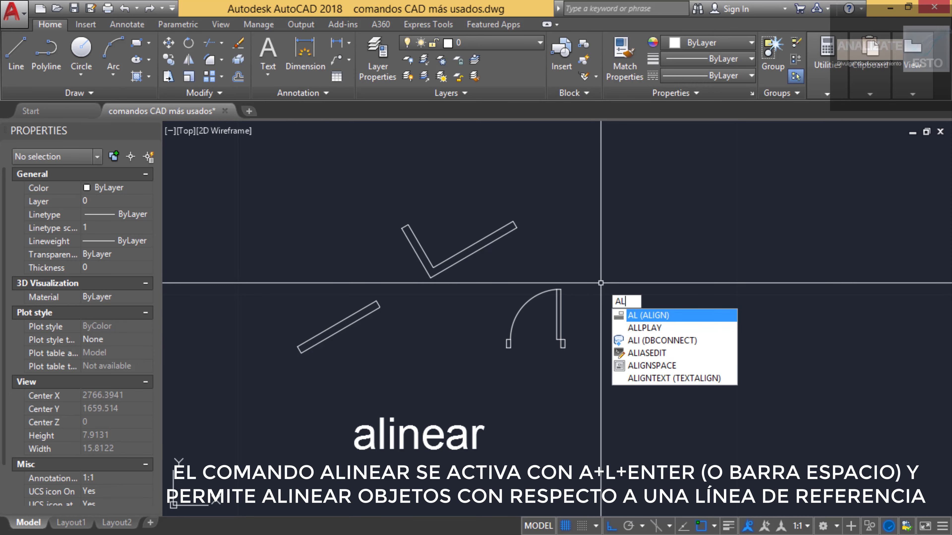
{"action": "key", "text": "Return"}
{"action": "left_click", "coordinate": [596, 273]}
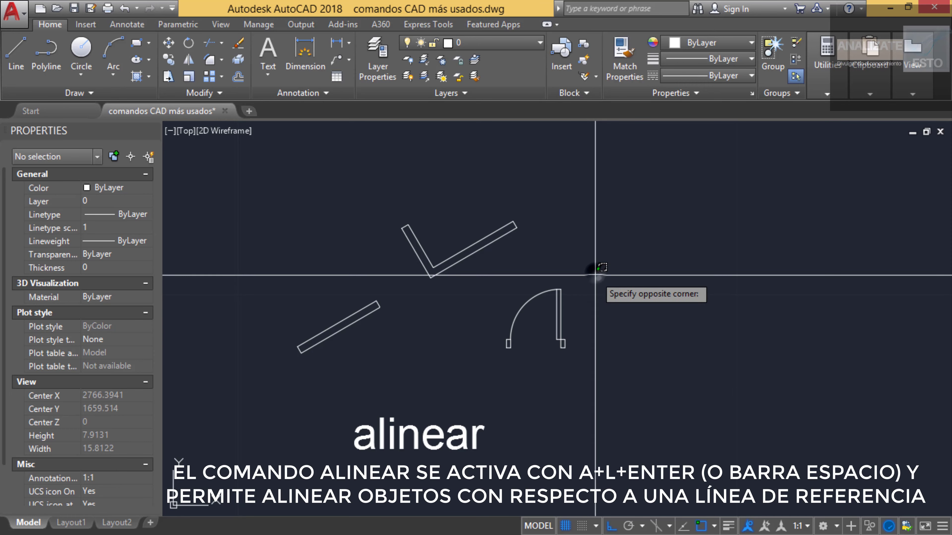
{"action": "left_click", "coordinate": [490, 369]}
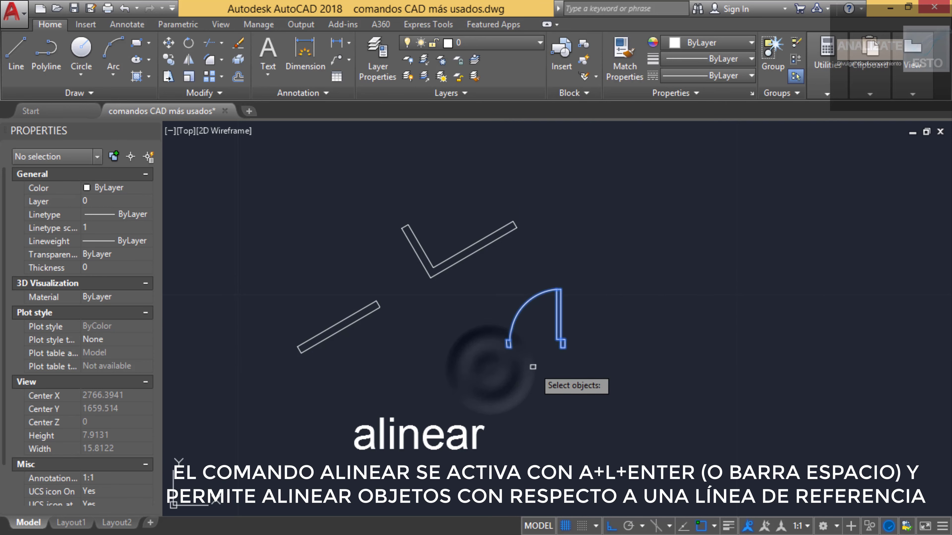
{"action": "key", "text": "Return"}
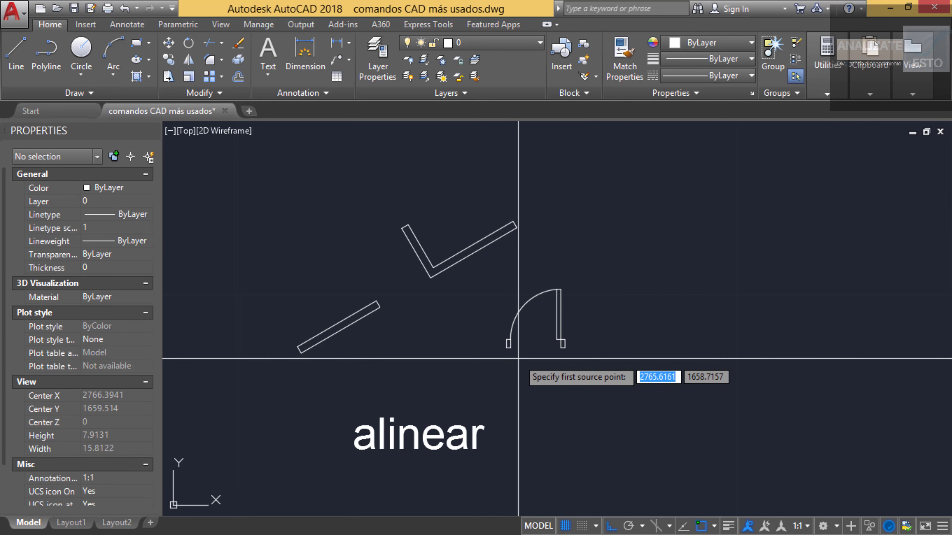
{"action": "scroll", "coordinate": [520, 360], "scroll_direction": "up", "scroll_amount": 2}
{"action": "middle_click_drag", "start_coordinate": [520, 360], "coordinate": [543, 387]}
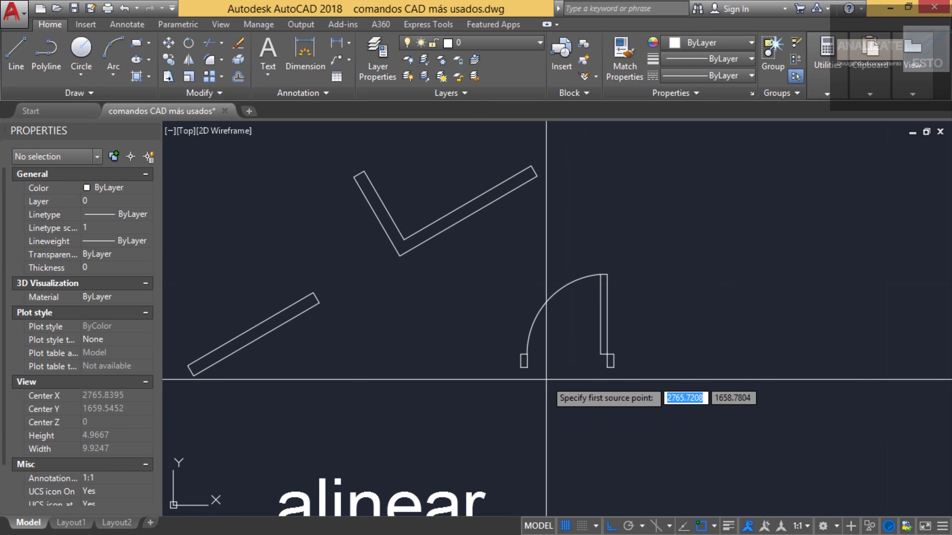
{"action": "left_click", "coordinate": [520, 367]}
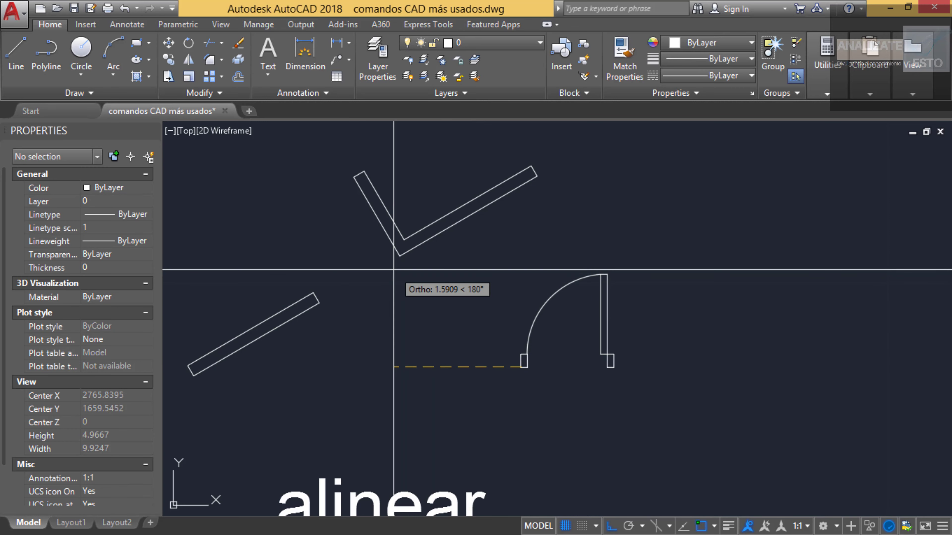
{"action": "left_click", "coordinate": [400, 255]}
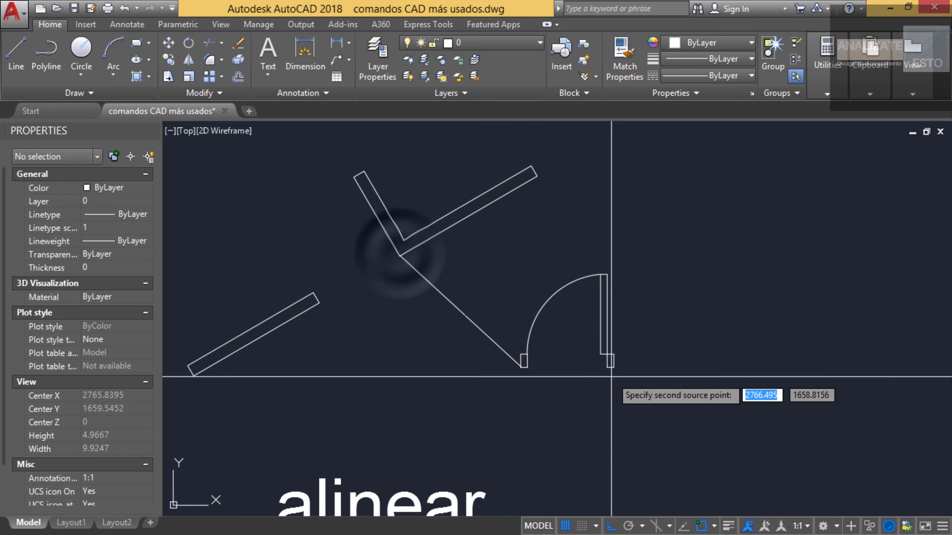
{"action": "left_click", "coordinate": [613, 367]}
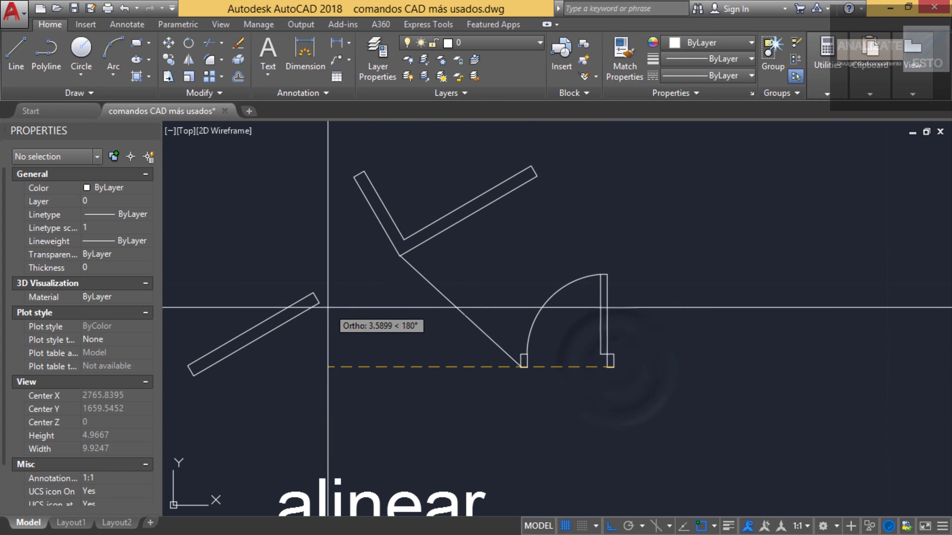
{"action": "left_click", "coordinate": [318, 303]}
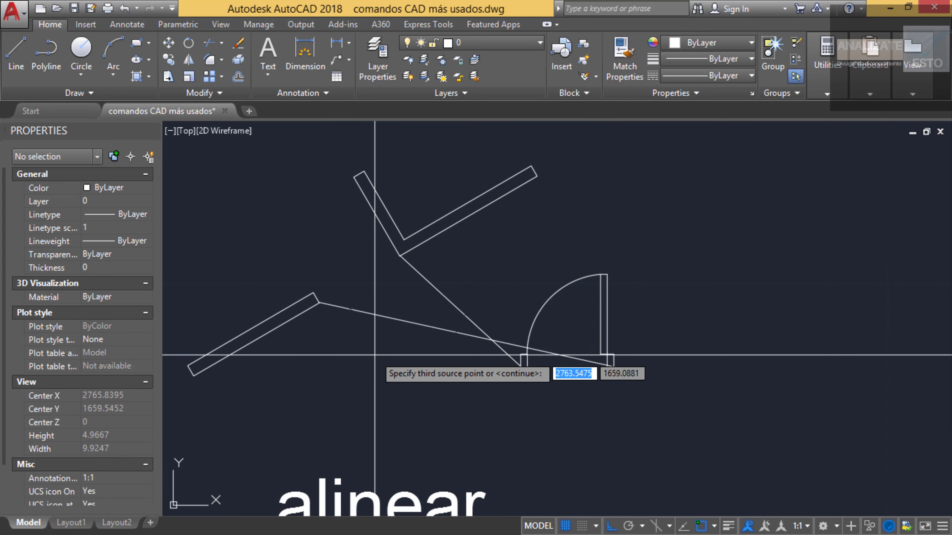
{"action": "key", "text": "Return"}
{"action": "left_click", "coordinate": [407, 406]}
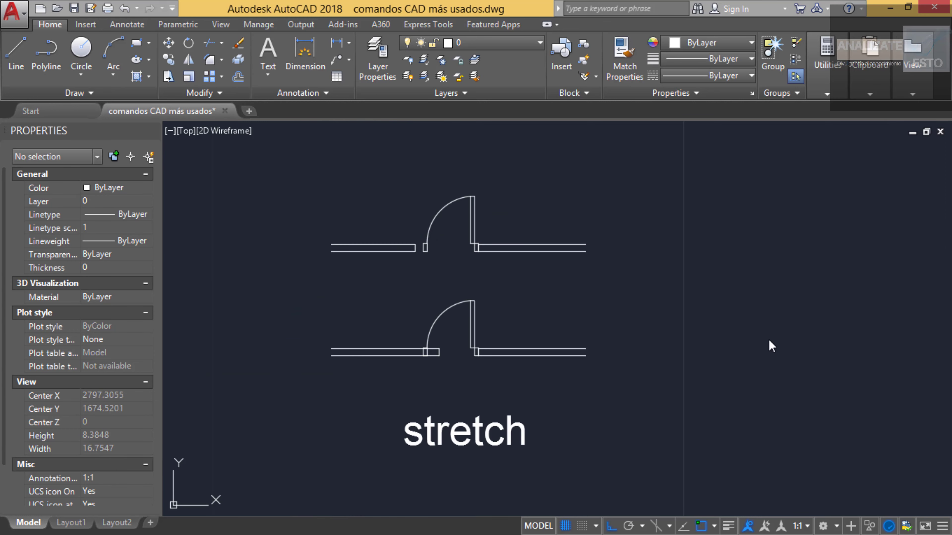
Stretch the upper left wall's open end from its midpoint horizontally to the left edge of the door frame.
{"action": "left_click", "coordinate": [768, 340]}
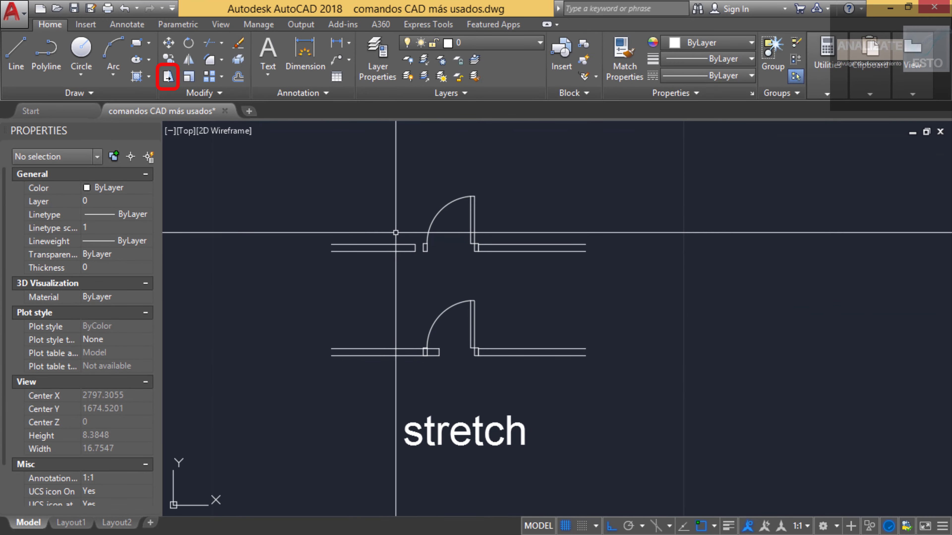
{"action": "scroll", "coordinate": [400, 209], "scroll_direction": "up", "scroll_amount": 2}
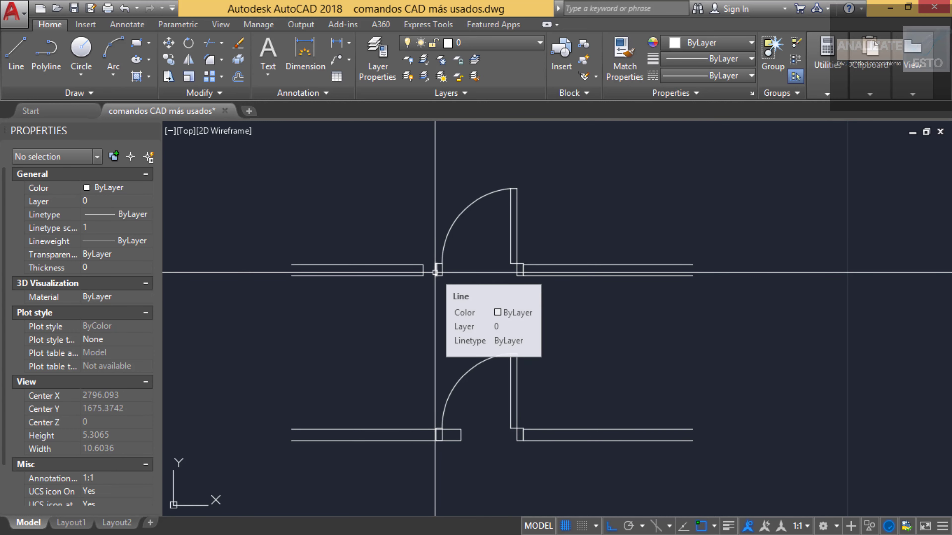
{"action": "scroll", "coordinate": [431, 268], "scroll_direction": "up", "scroll_amount": 8}
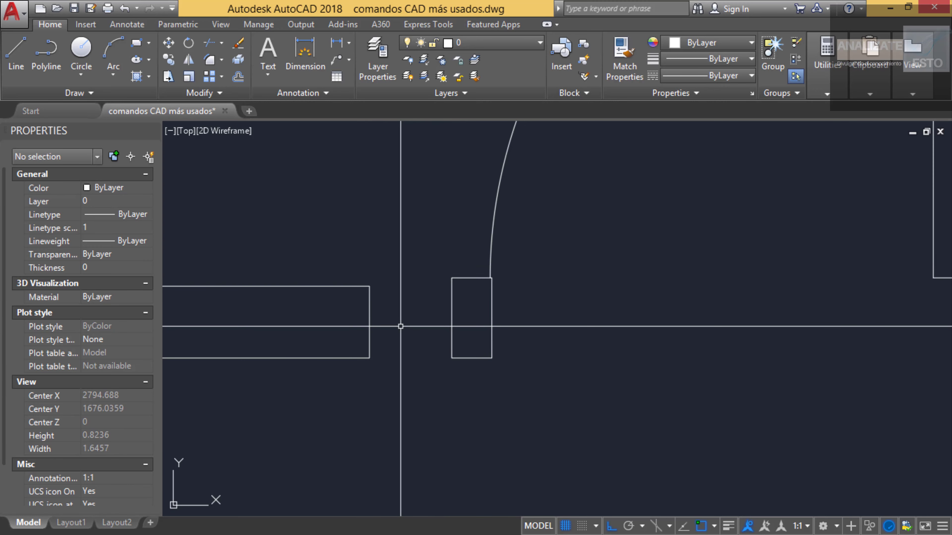
{"action": "type", "text": "s"}
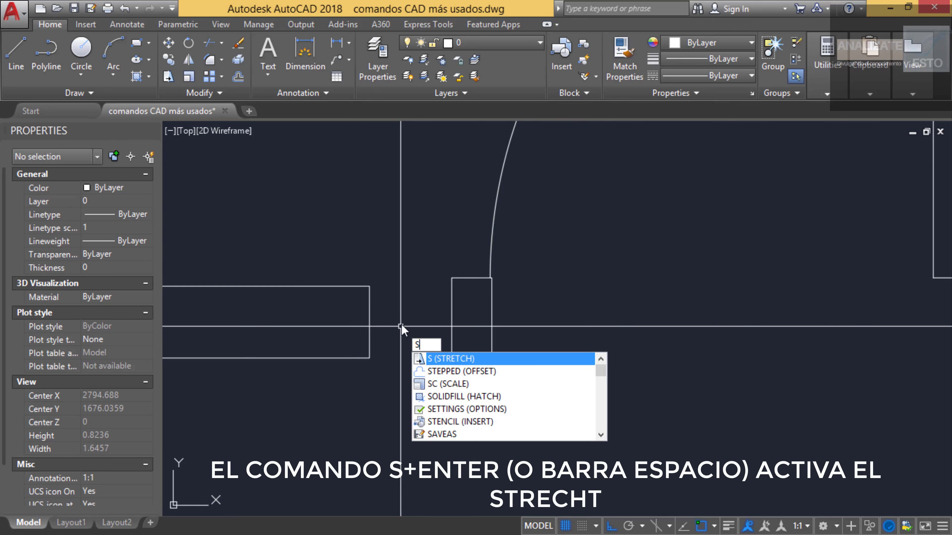
{"action": "key", "text": "Return"}
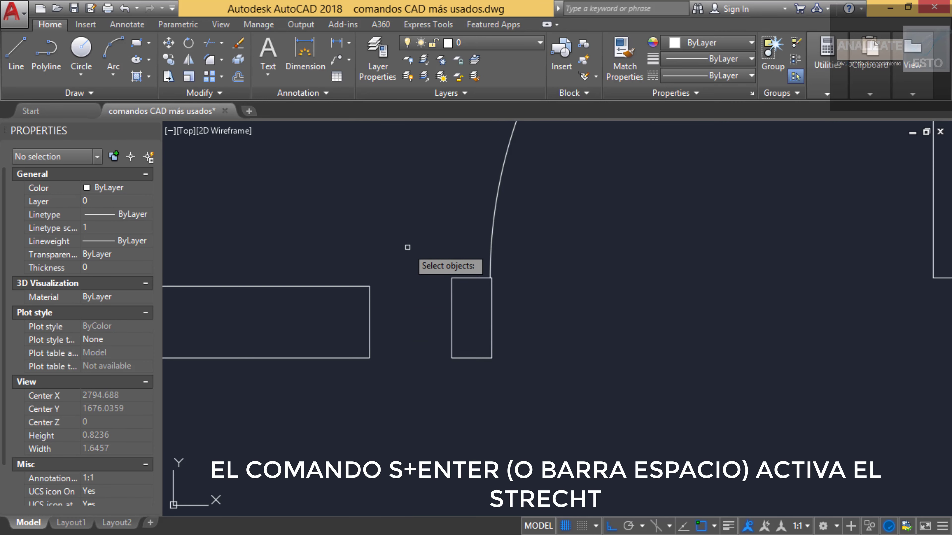
{"action": "scroll", "coordinate": [427, 304], "scroll_direction": "down", "scroll_amount": 4}
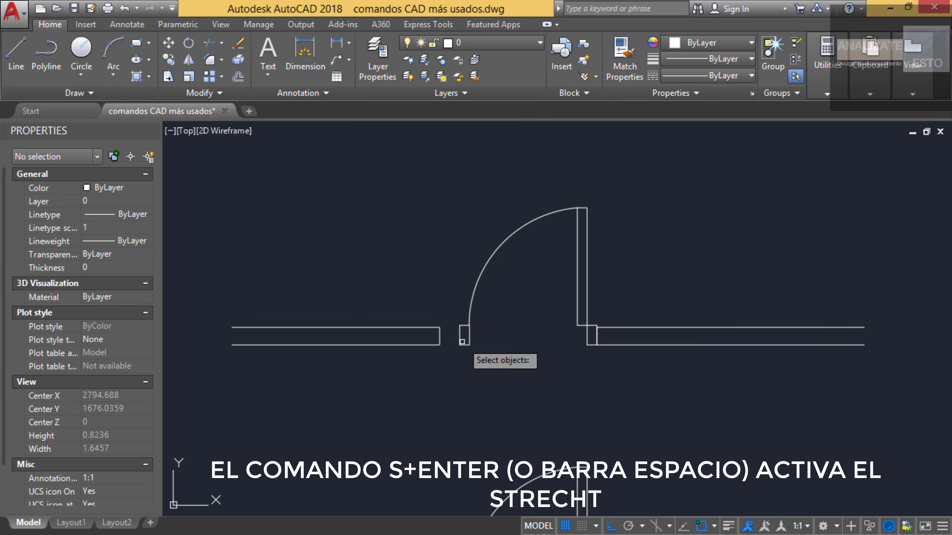
{"action": "left_click", "coordinate": [442, 302]}
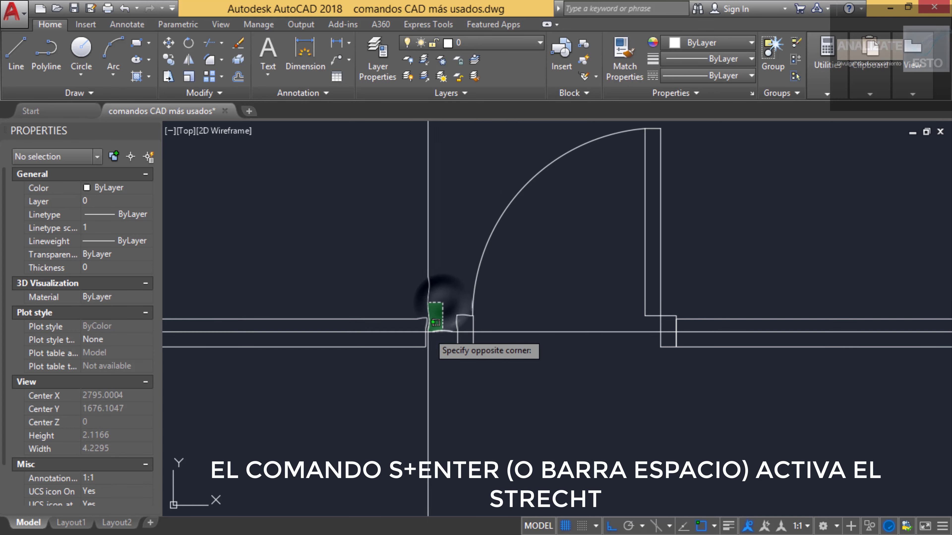
{"action": "left_click", "coordinate": [387, 364]}
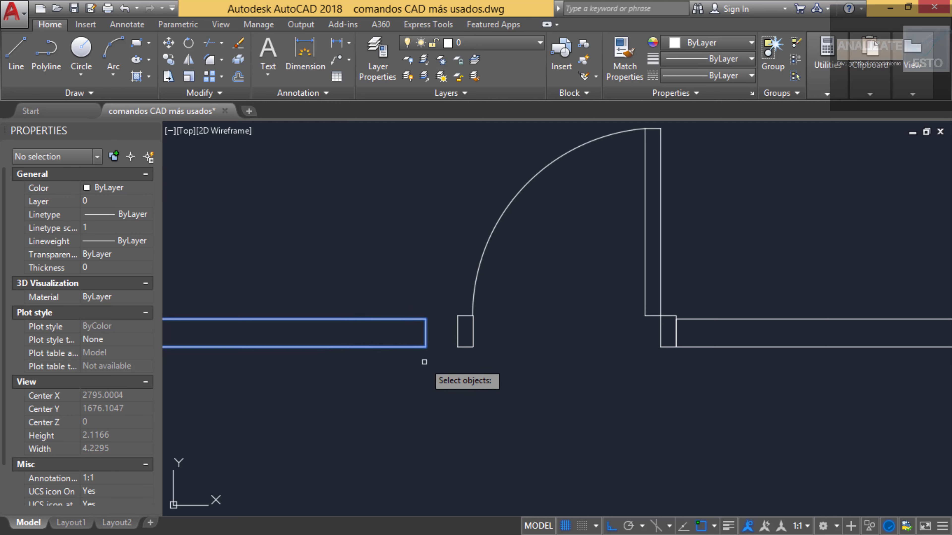
{"action": "key", "text": "Return"}
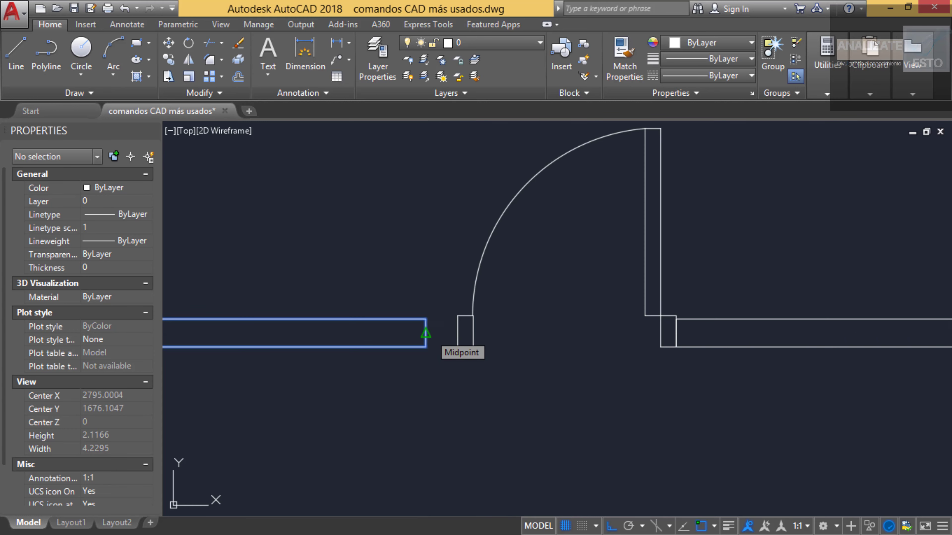
{"action": "left_click", "coordinate": [426, 333]}
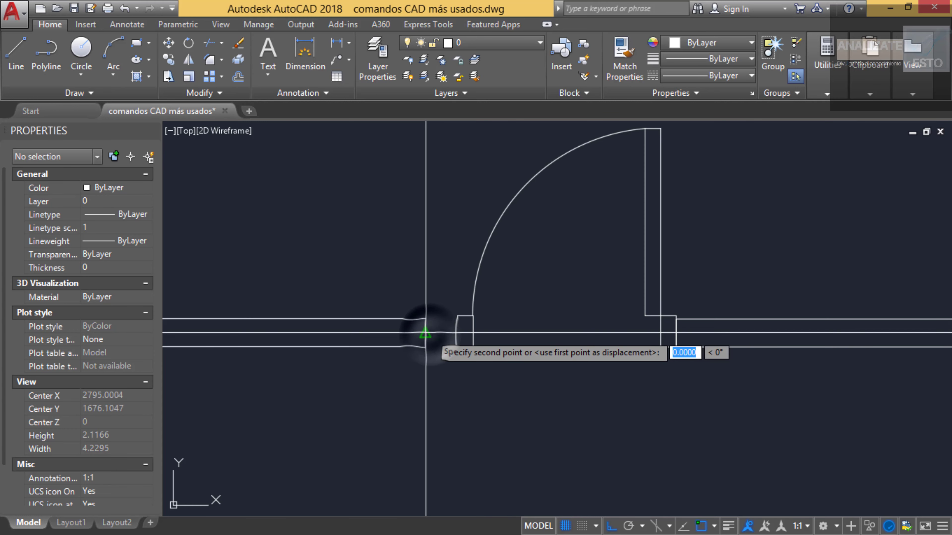
{"action": "left_click", "coordinate": [456, 331]}
{"action": "scroll", "coordinate": [470, 349], "scroll_direction": "up", "scroll_amount": 8}
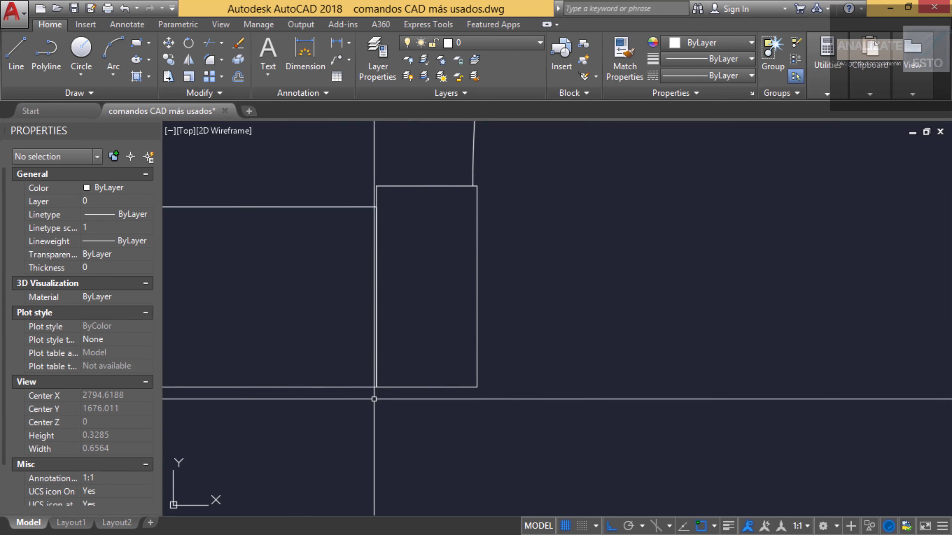
Stretch the overlapping end of the lower left wall from its midpoint back to the door frame's left edge.
{"action": "scroll", "coordinate": [451, 250], "scroll_direction": "down", "scroll_amount": 8}
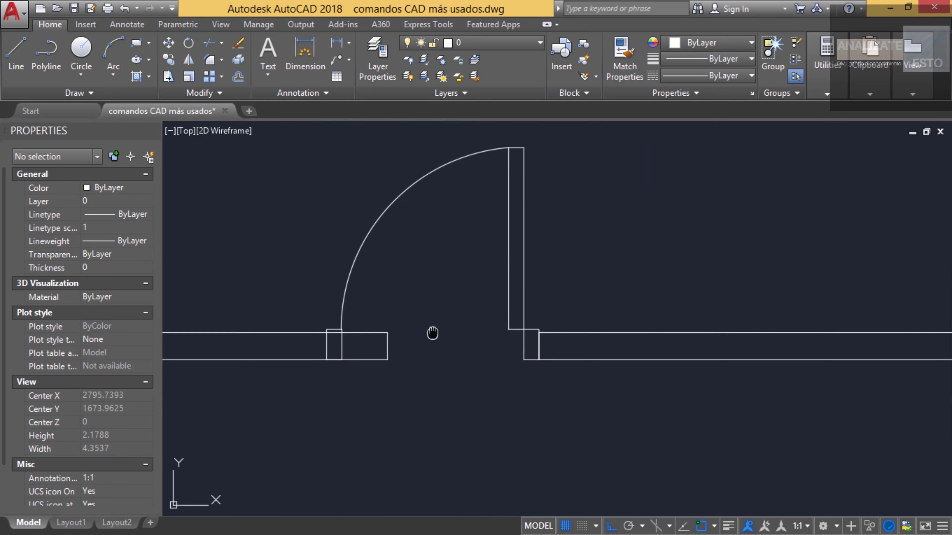
{"action": "scroll", "coordinate": [506, 351], "scroll_direction": "up", "scroll_amount": 6}
{"action": "scroll", "coordinate": [479, 345], "scroll_direction": "down", "scroll_amount": 2}
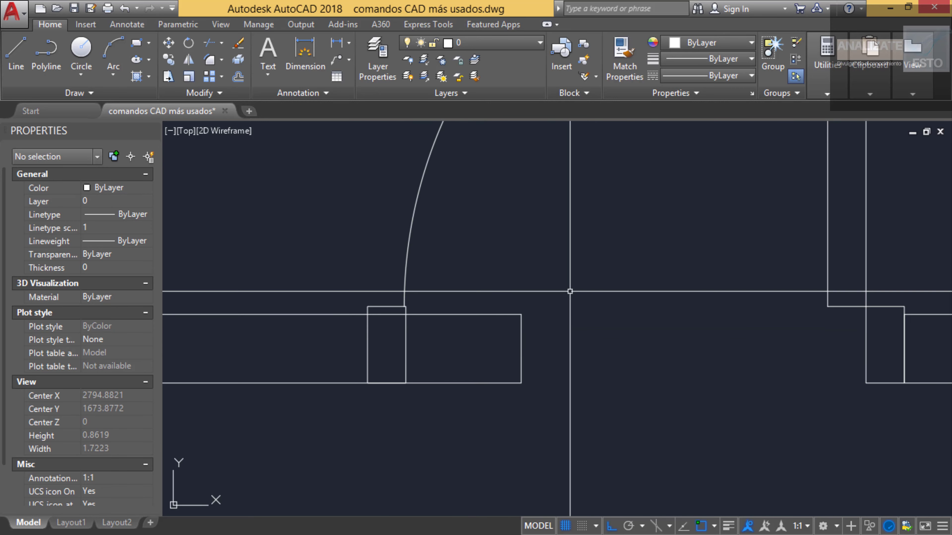
{"action": "type", "text": "s"}
{"action": "key", "text": "Return"}
{"action": "left_click", "coordinate": [539, 294]}
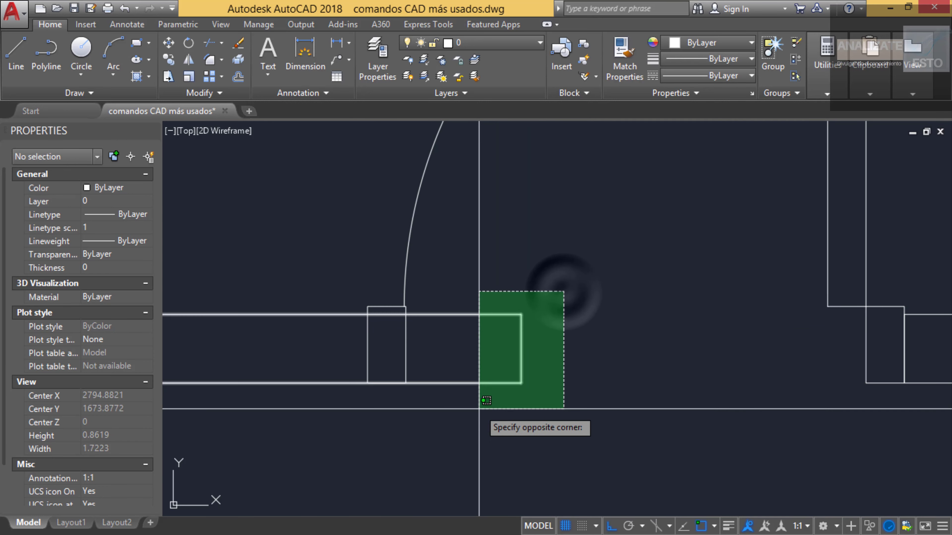
{"action": "left_click", "coordinate": [480, 402]}
{"action": "key", "text": "Return"}
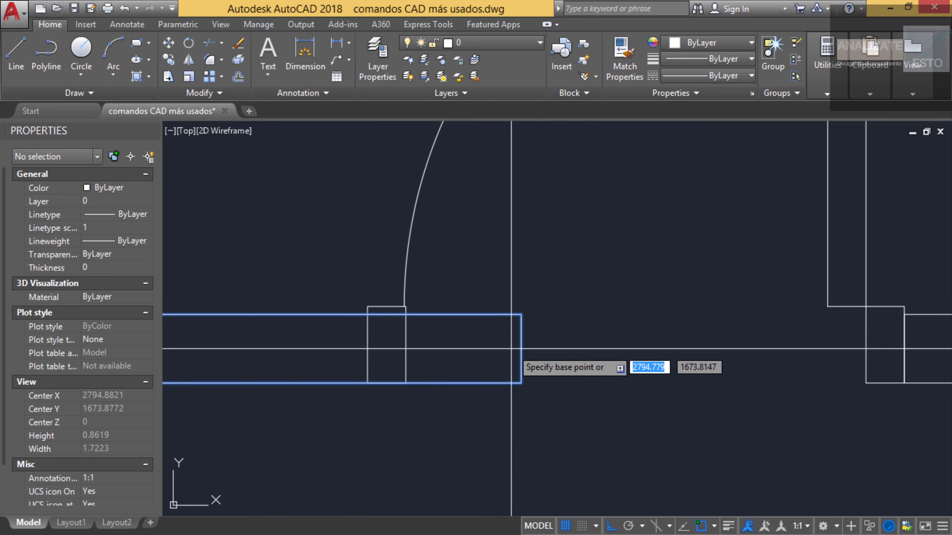
{"action": "left_click", "coordinate": [521, 350]}
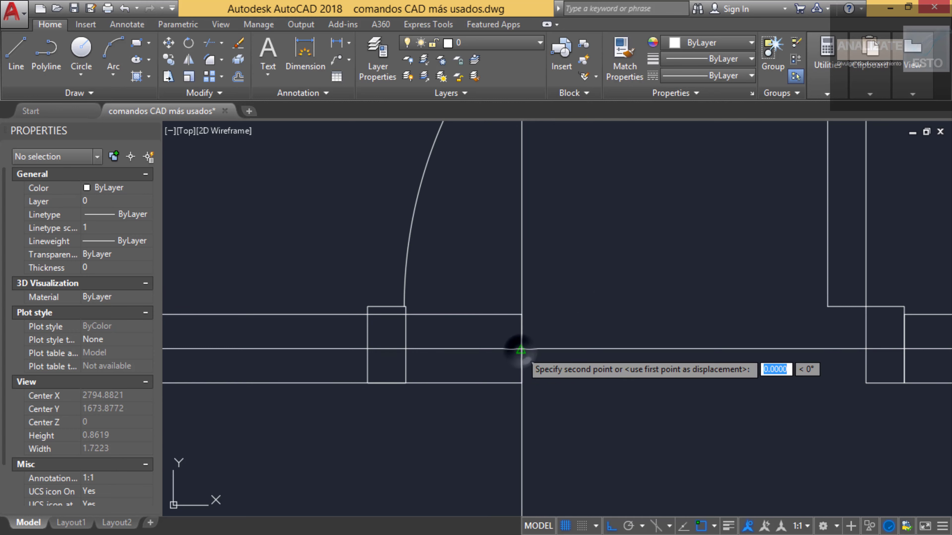
{"action": "left_click", "coordinate": [367, 346]}
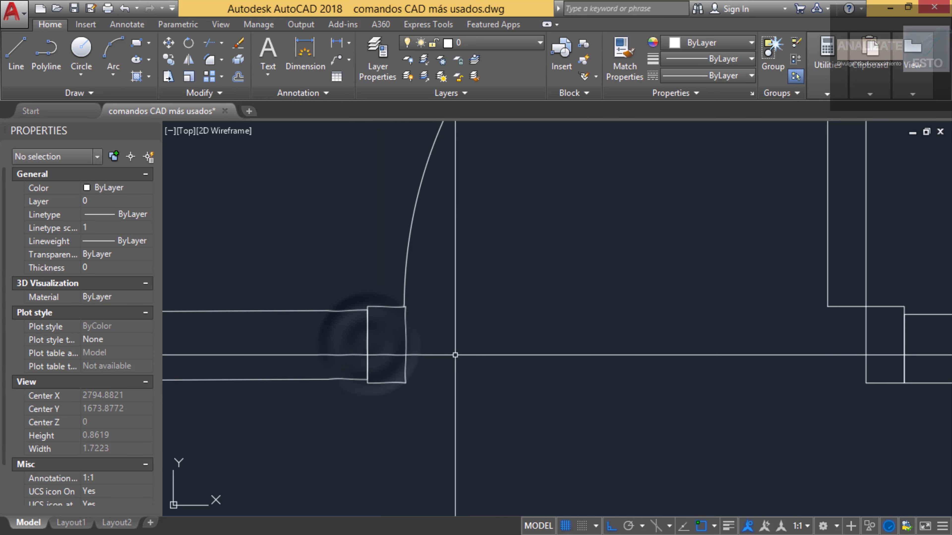
{"action": "scroll", "coordinate": [436, 366], "scroll_direction": "down", "scroll_amount": 4}
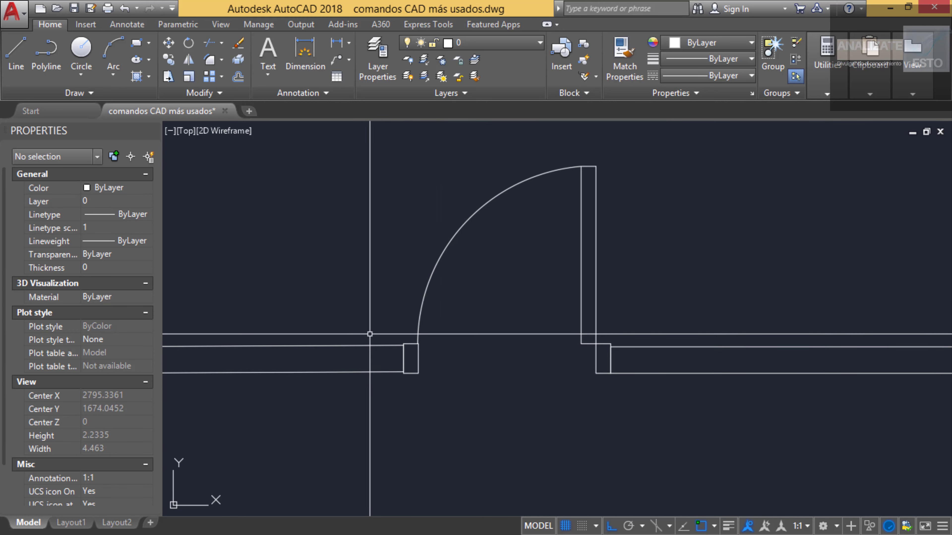
Turn off orthogonal cursor restriction and stretch the upper right wall's free end freely from its lower endpoint.
{"action": "middle_click_drag", "start_coordinate": [482, 348], "coordinate": [478, 430]}
{"action": "scroll", "coordinate": [476, 397], "scroll_direction": "down", "scroll_amount": 6}
{"action": "scroll", "coordinate": [599, 381], "scroll_direction": "up", "scroll_amount": 4}
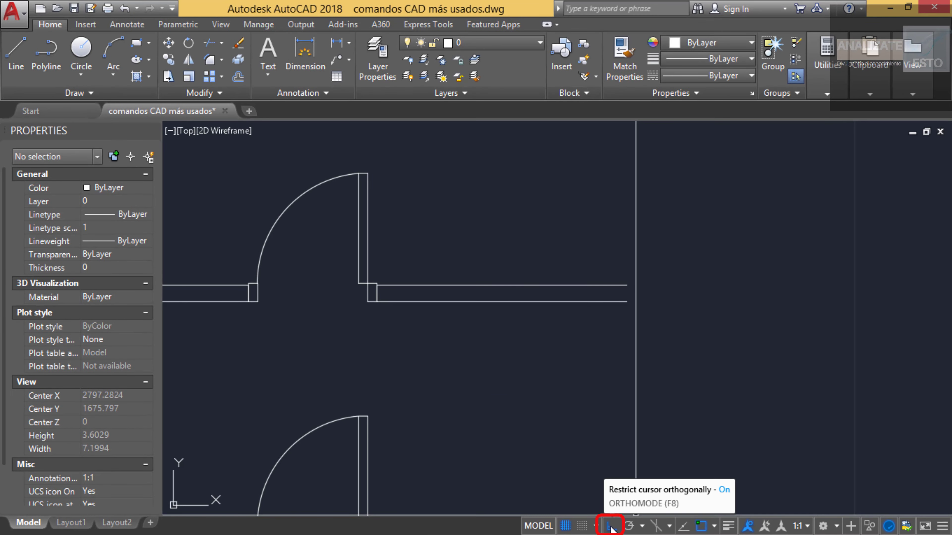
{"action": "left_click", "coordinate": [611, 527]}
{"action": "type", "text": "s"}
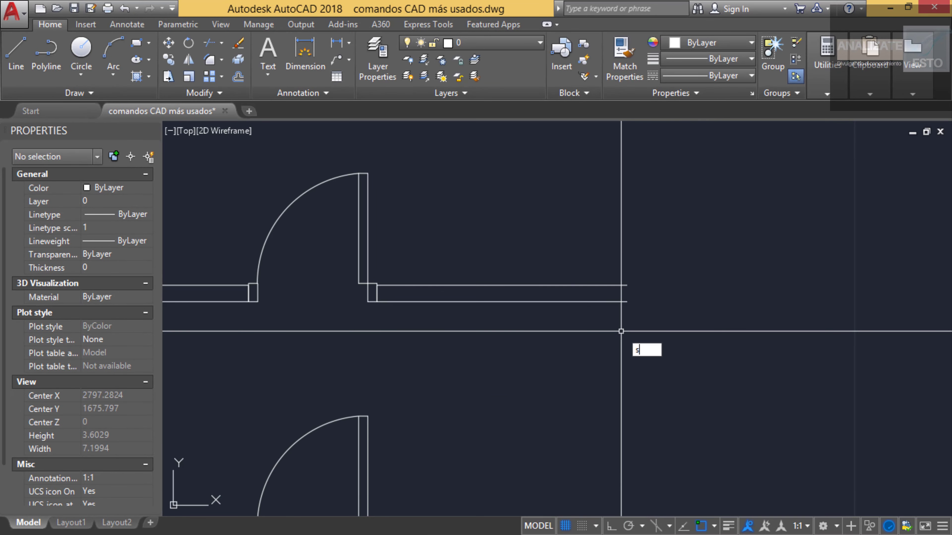
{"action": "key", "text": "Return"}
{"action": "left_click", "coordinate": [650, 264]}
{"action": "left_click", "coordinate": [588, 330]}
{"action": "key", "text": "Return"}
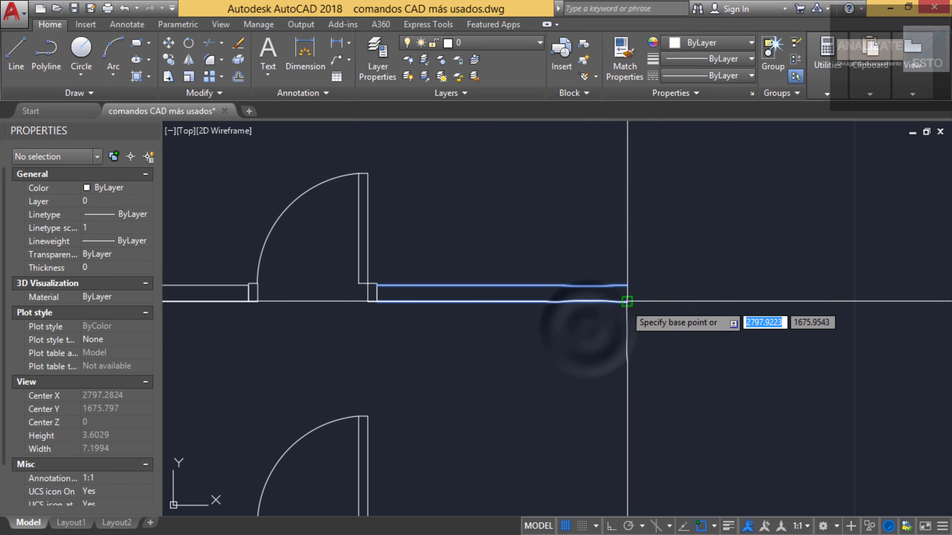
{"action": "left_click", "coordinate": [626, 302]}
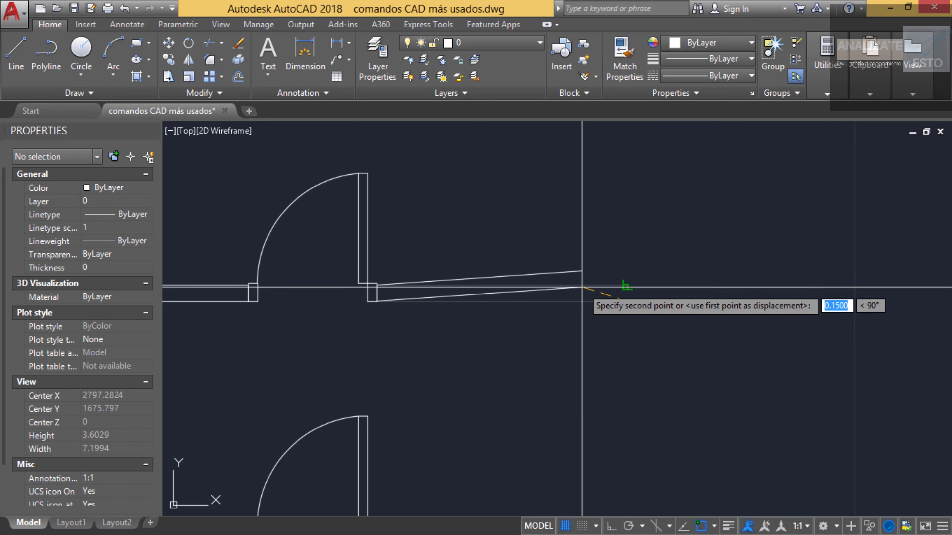
{"action": "left_click", "coordinate": [568, 320]}
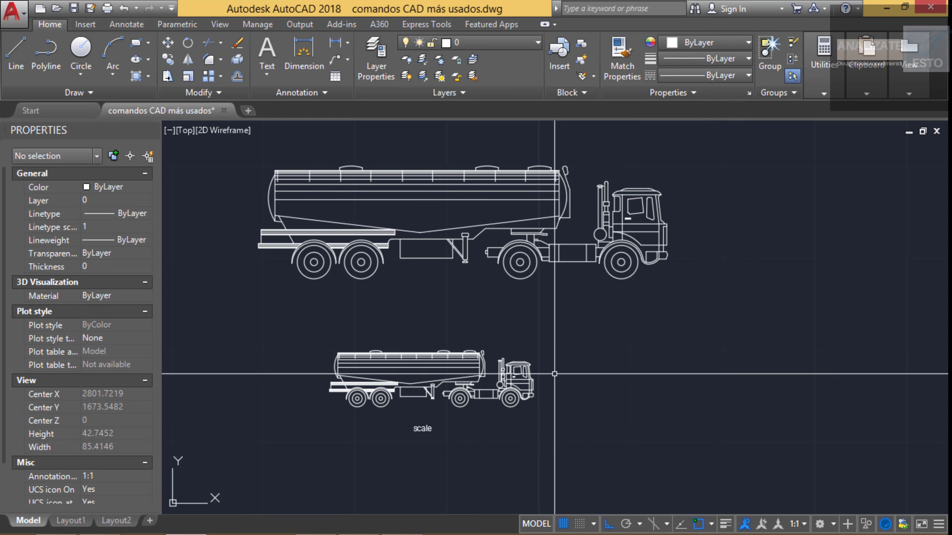
Scale the larger tanker truck down by a factor of about 0.38 from a base point beneath its trailer.
{"action": "type", "text": "sc"}
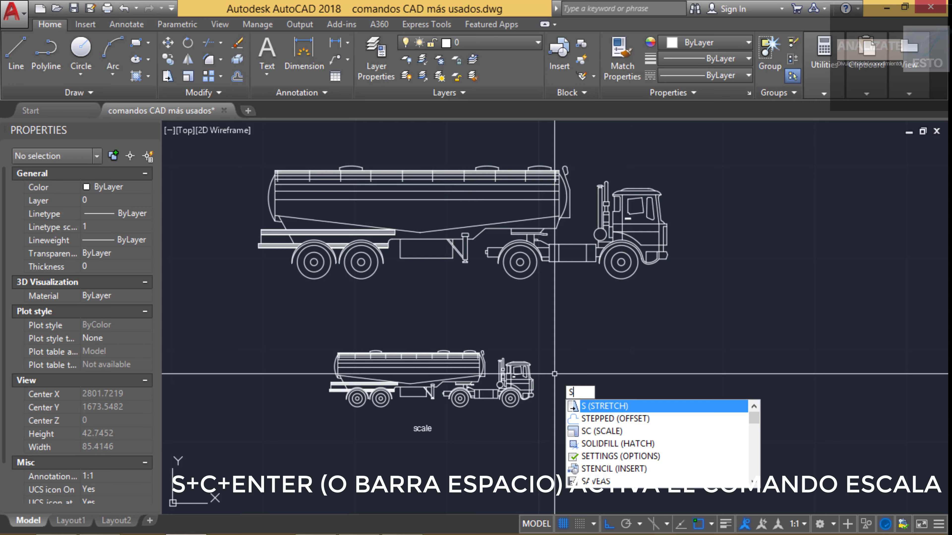
{"action": "key", "text": "Return"}
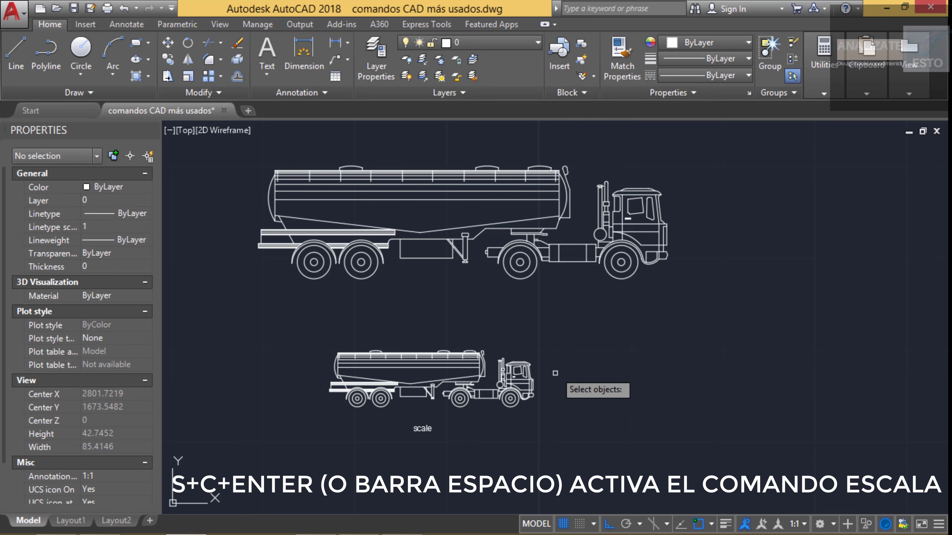
{"action": "left_click", "coordinate": [694, 157]}
{"action": "left_click", "coordinate": [235, 302]}
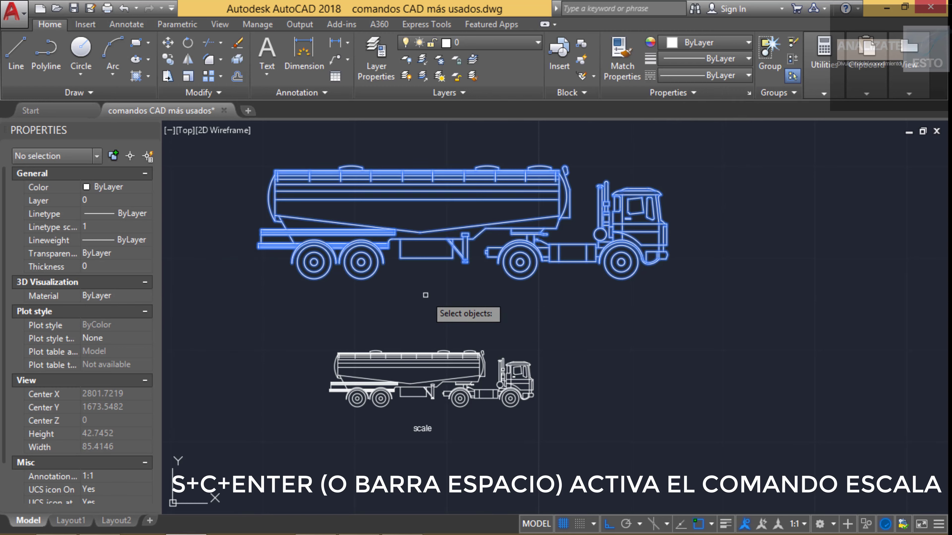
{"action": "key", "text": "Return"}
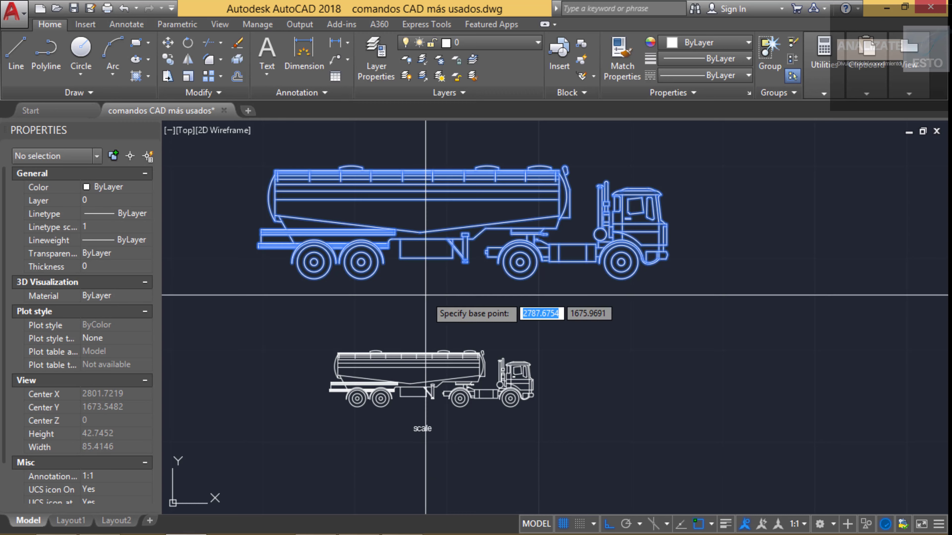
{"action": "left_click", "coordinate": [431, 269]}
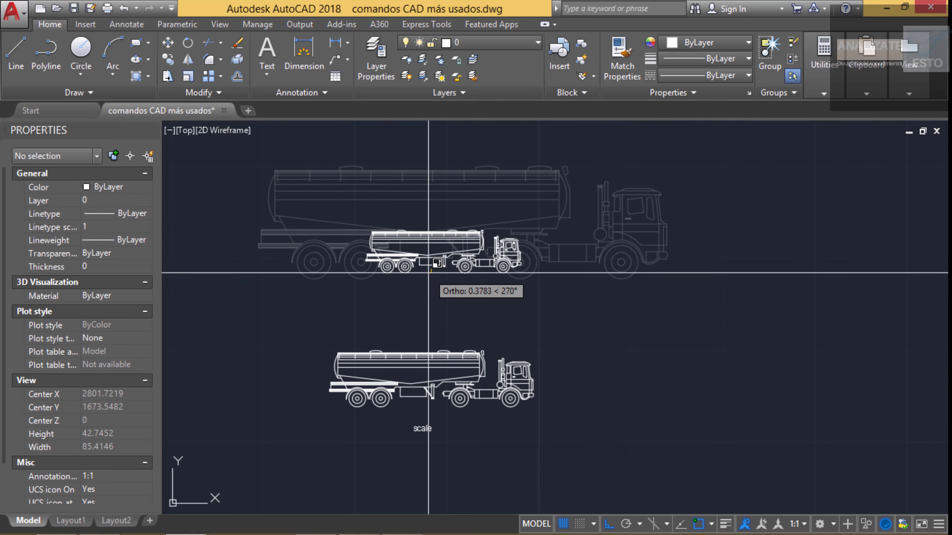
{"action": "left_click", "coordinate": [428, 272]}
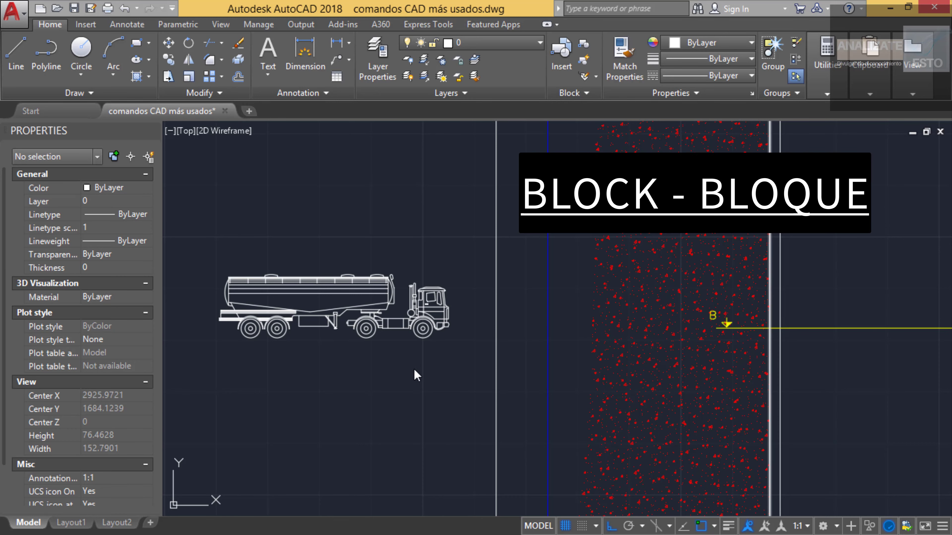
Examine the tanker truck's separate lines by selecting individual lines of the tank, and clear the selection.
{"action": "middle_click_drag", "start_coordinate": [341, 338], "coordinate": [403, 368]}
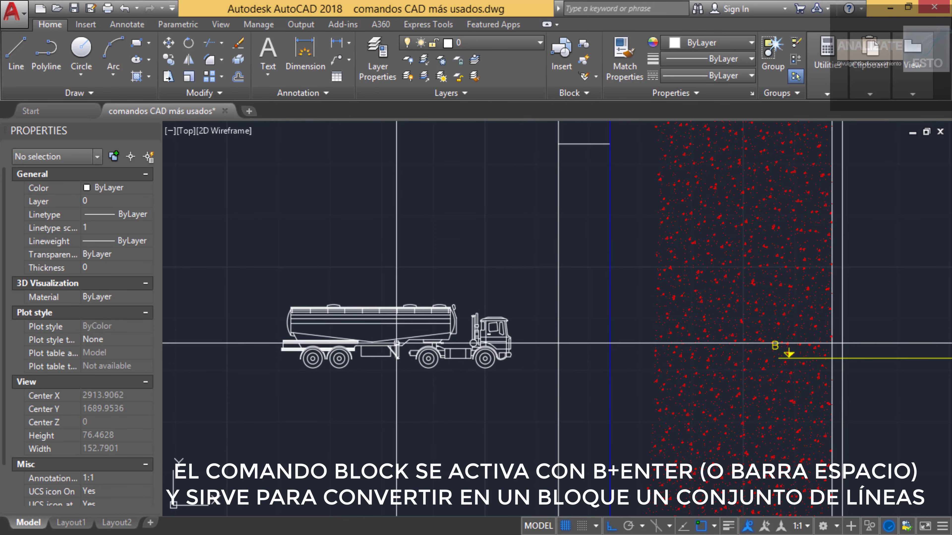
{"action": "scroll", "coordinate": [396, 343], "scroll_direction": "up", "scroll_amount": 4}
{"action": "scroll", "coordinate": [407, 331], "scroll_direction": "down", "scroll_amount": 2}
{"action": "middle_click_drag", "start_coordinate": [407, 308], "coordinate": [434, 300]}
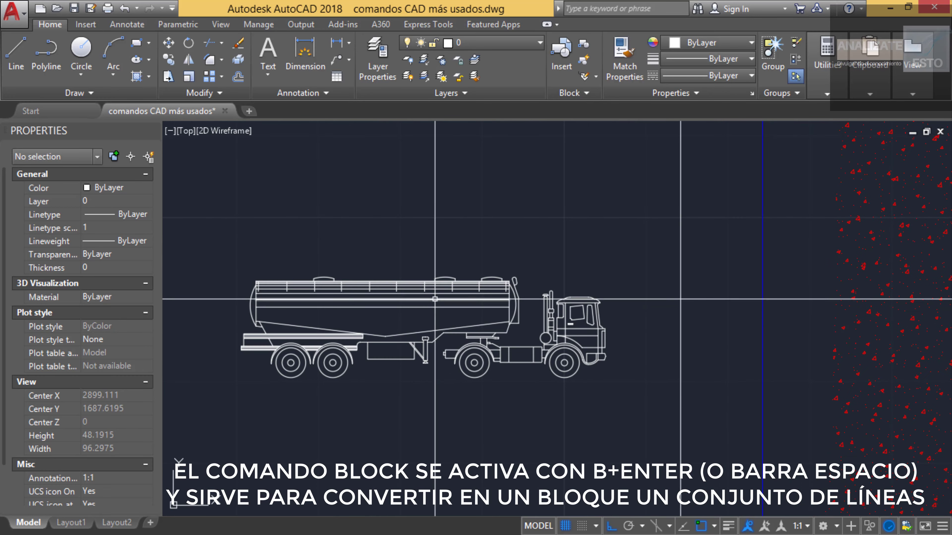
{"action": "left_click", "coordinate": [415, 282]}
{"action": "left_click", "coordinate": [404, 299]}
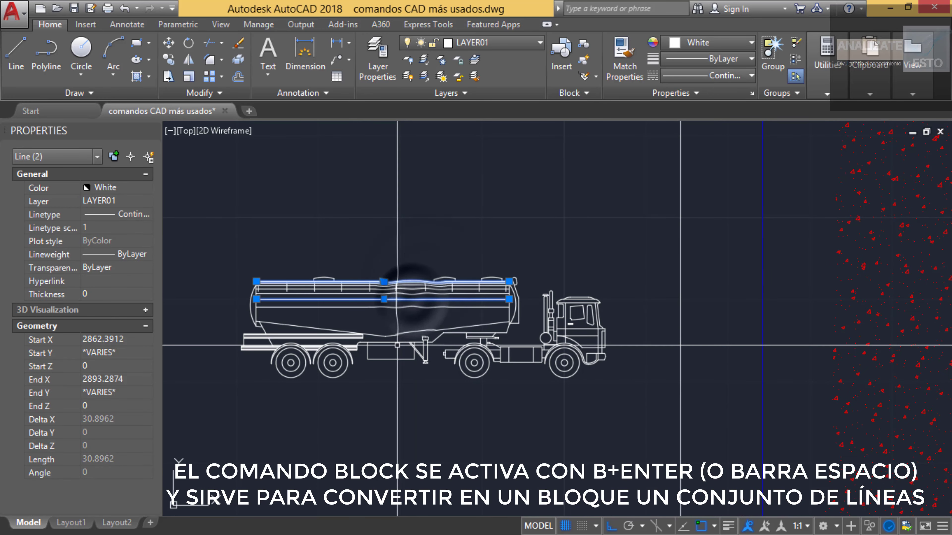
{"action": "left_click", "coordinate": [398, 346]}
{"action": "key", "text": "Escape"}
{"action": "key", "text": "Escape"}
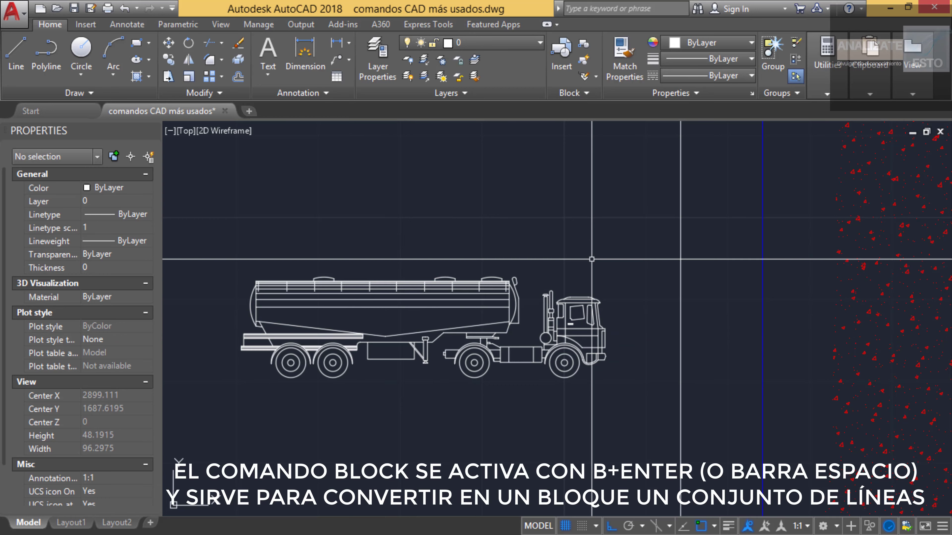
Start a block definition with its base point below the trailer's rear end and all lines of the tanker truck as its objects.
{"action": "type", "text": "b"}
{"action": "key", "text": "Return"}
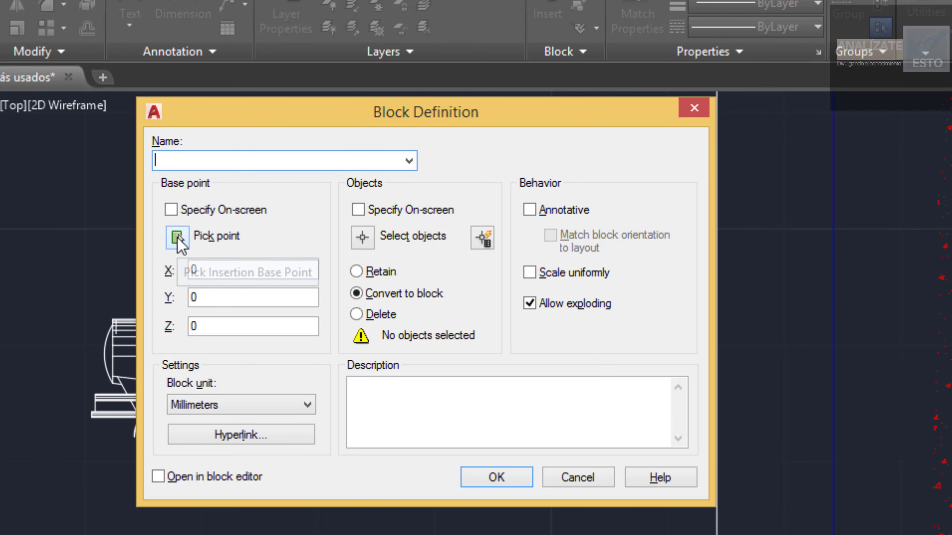
{"action": "left_click", "coordinate": [177, 238]}
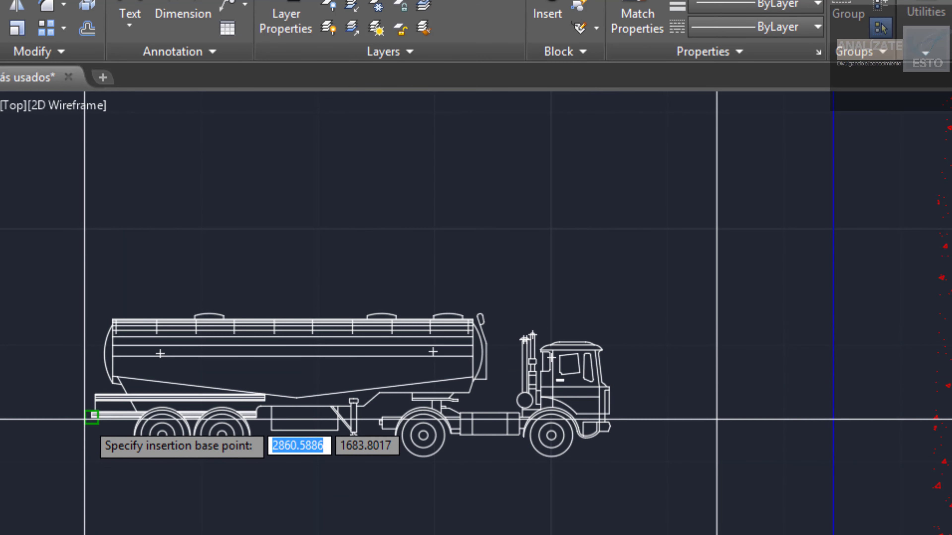
{"action": "left_click", "coordinate": [91, 460]}
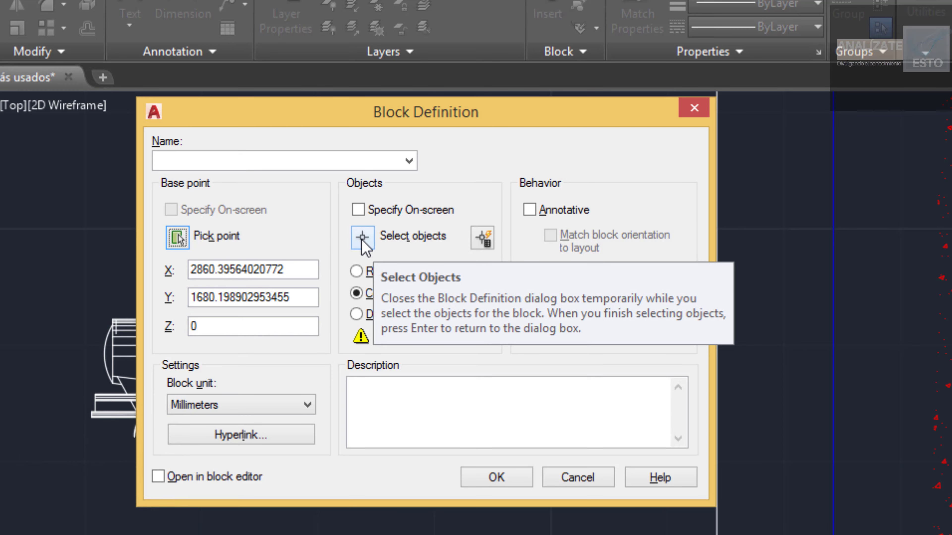
{"action": "left_click", "coordinate": [363, 247]}
{"action": "left_click", "coordinate": [646, 277]}
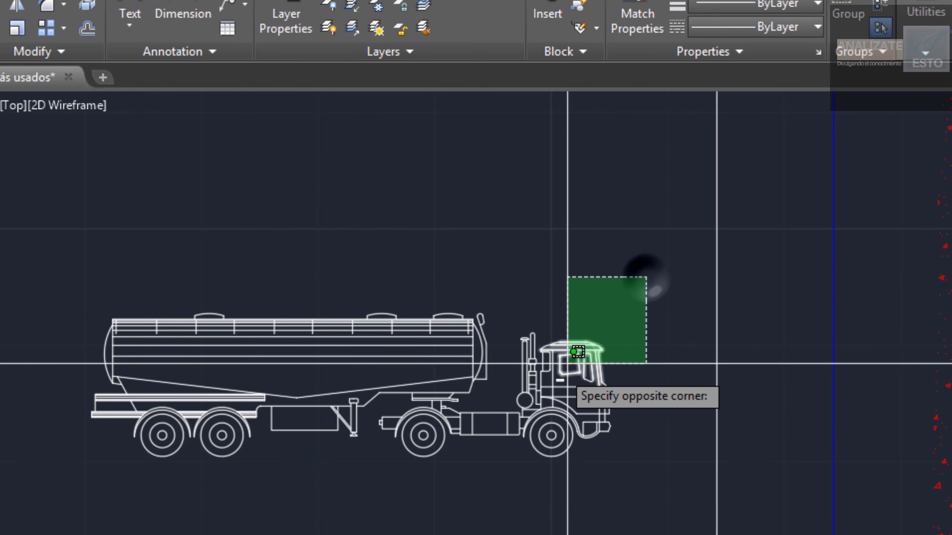
{"action": "left_click", "coordinate": [135, 472]}
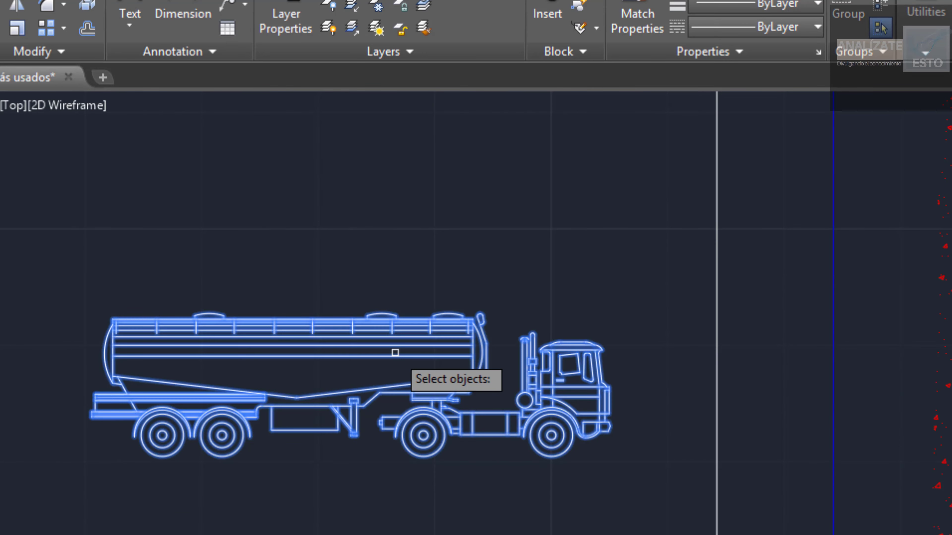
{"action": "key", "text": "Return"}
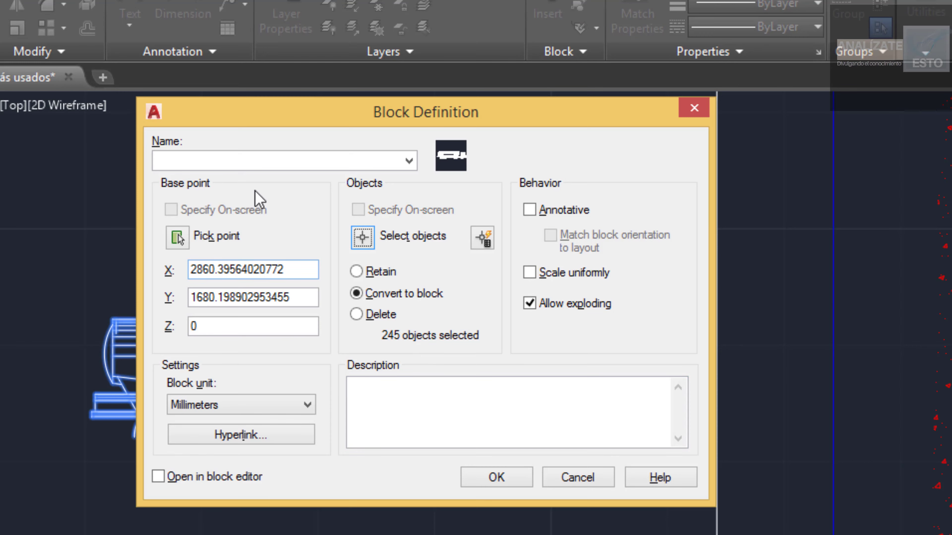
Name the block camión, leave its description empty and create it.
{"action": "left_click", "coordinate": [240, 159]}
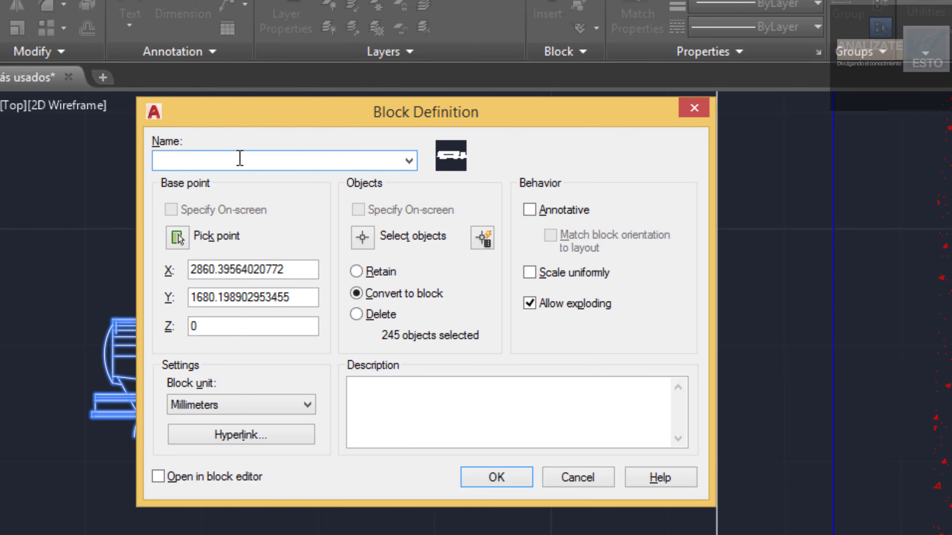
{"action": "type", "text": "camo"}
{"action": "left_click", "coordinate": [469, 415]}
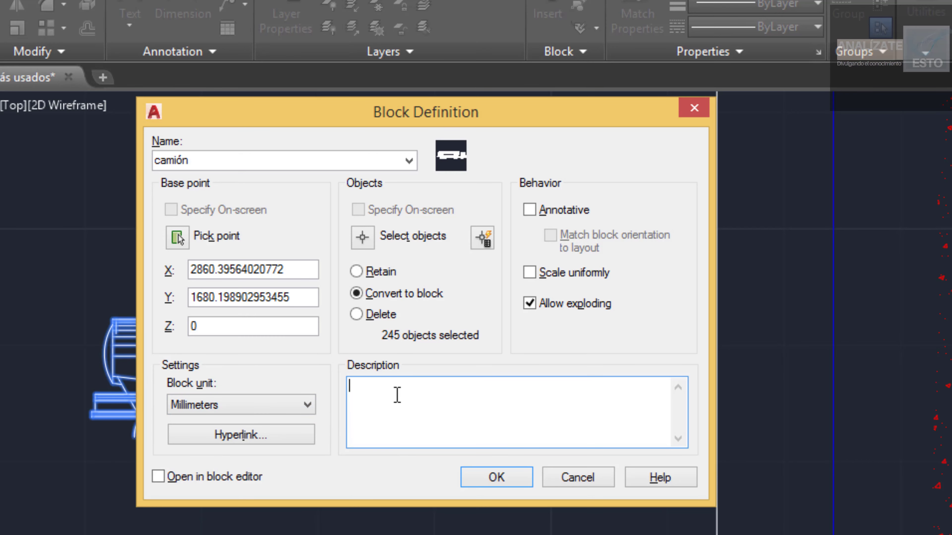
{"action": "left_click", "coordinate": [492, 484]}
Move the tanker truck block over the door lock detail in the neighbouring elevation.
{"action": "left_click", "coordinate": [412, 345]}
{"action": "left_click", "coordinate": [347, 370]}
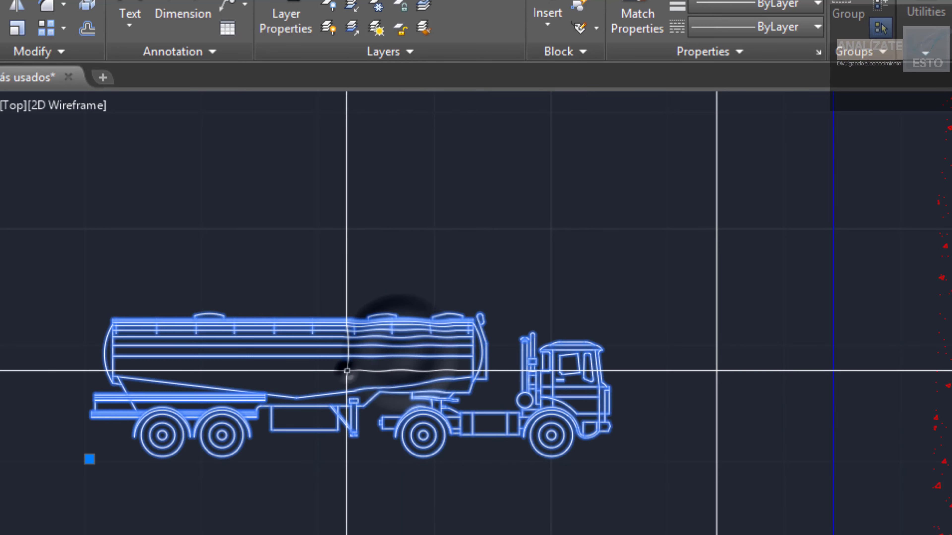
{"action": "mouse_move", "coordinate": [386, 354]}
{"action": "left_mouse_down"}
{"action": "mouse_move", "coordinate": [372, 308]}
{"action": "mouse_move", "coordinate": [399, 369]}
{"action": "left_mouse_up"}
{"action": "scroll", "coordinate": [314, 389], "scroll_direction": "down", "scroll_amount": 6}
{"action": "middle_click_drag", "start_coordinate": [643, 435], "coordinate": [490, 431]}
{"action": "left_click", "coordinate": [180, 379]}
{"action": "left_click_drag", "start_coordinate": [210, 387], "coordinate": [660, 418]}
{"action": "scroll", "coordinate": [711, 431], "scroll_direction": "up", "scroll_amount": 4}
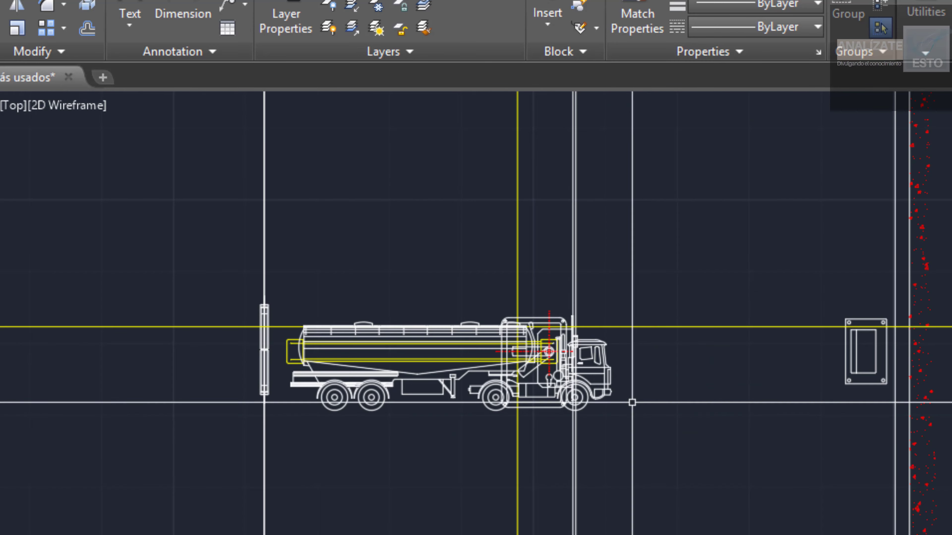
Move the tanker truck block horizontally to the right, across the small rectangular plate beside the red-dotted wall.
{"action": "left_click", "coordinate": [414, 378]}
{"action": "mouse_move", "coordinate": [434, 433]}
{"action": "middle_mouse_down"}
{"action": "mouse_move", "coordinate": [366, 472]}
{"action": "mouse_move", "coordinate": [317, 481]}
{"action": "middle_mouse_up"}
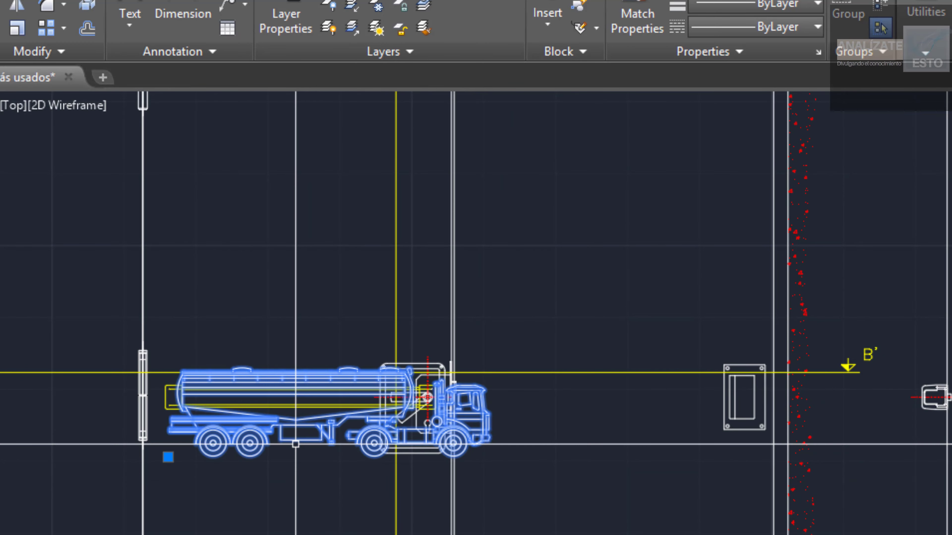
{"action": "type", "text": "m"}
{"action": "key", "text": "Return"}
{"action": "left_click", "coordinate": [273, 412]}
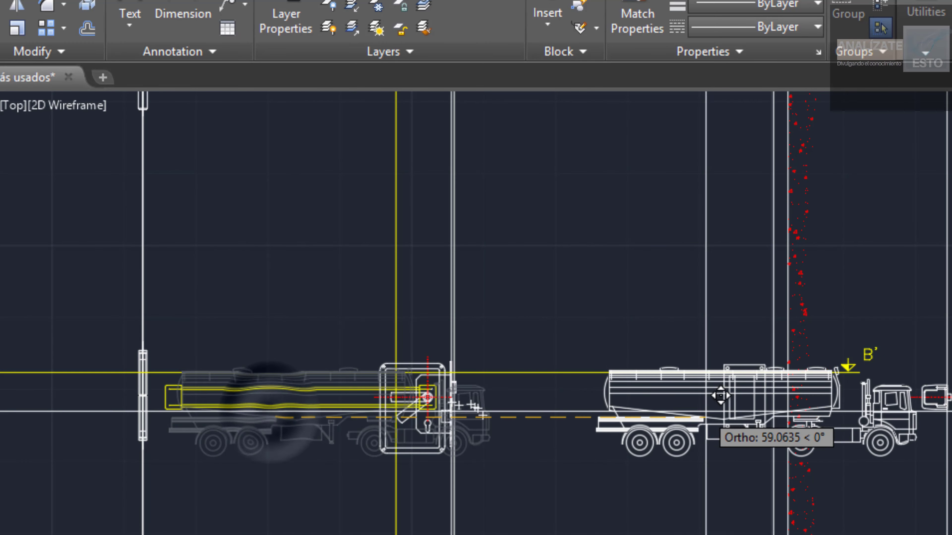
{"action": "left_click", "coordinate": [719, 420]}
Move the tanker truck block straight up, clear of the rectangular plate and the yellow section line.
{"action": "left_click", "coordinate": [719, 419]}
{"action": "type", "text": "m"}
{"action": "key", "text": "Return"}
{"action": "left_click", "coordinate": [697, 443]}
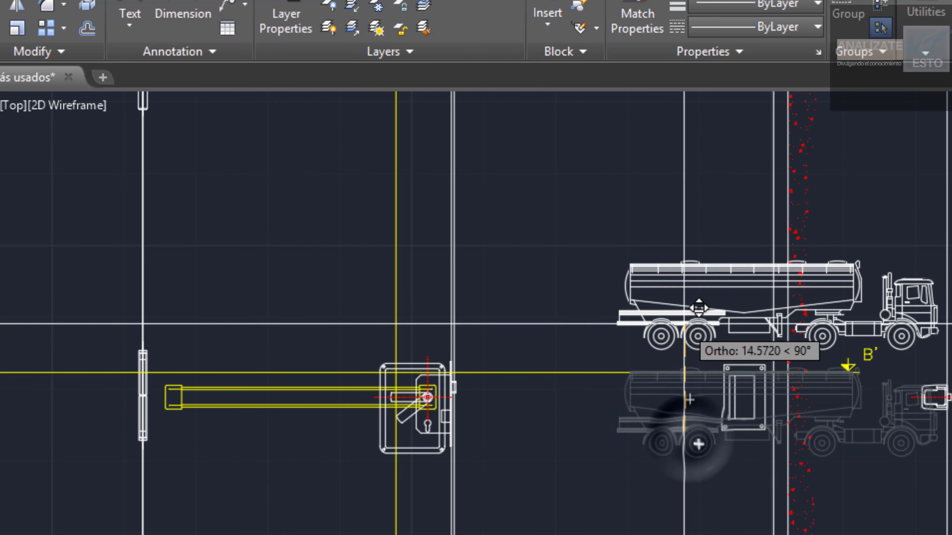
{"action": "left_click", "coordinate": [709, 312]}
Move the tanker truck block back to the left, into the empty area above the door lock.
{"action": "type", "text": "m"}
{"action": "key", "text": "Return"}
{"action": "left_click", "coordinate": [736, 302]}
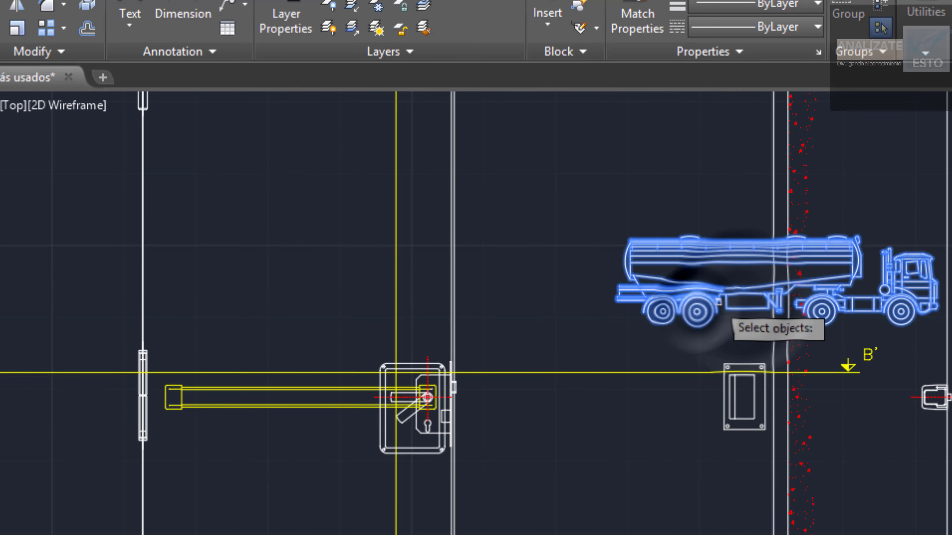
{"action": "key", "text": "Return"}
{"action": "left_click", "coordinate": [717, 303]}
{"action": "left_click", "coordinate": [568, 286]}
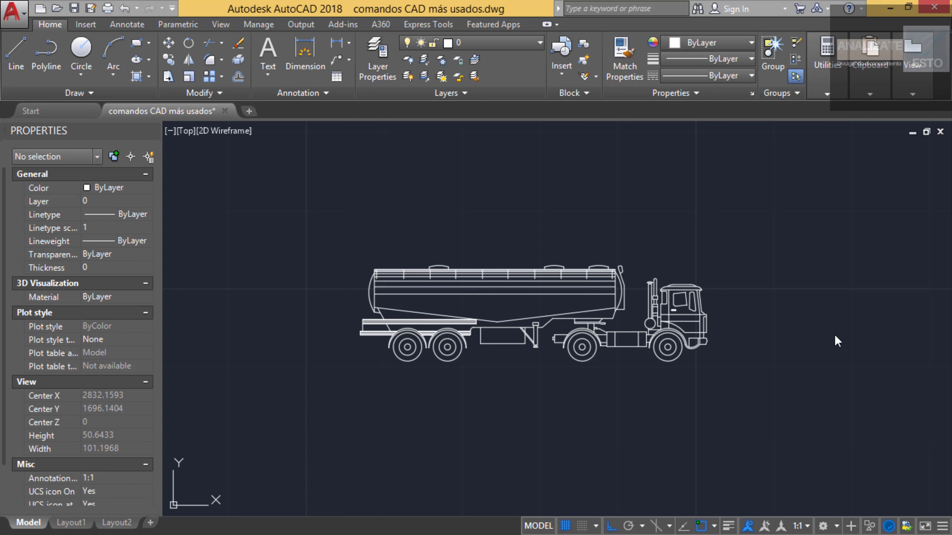
Shift the tanker truck block slightly to the left and down.
{"action": "left_click", "coordinate": [838, 341]}
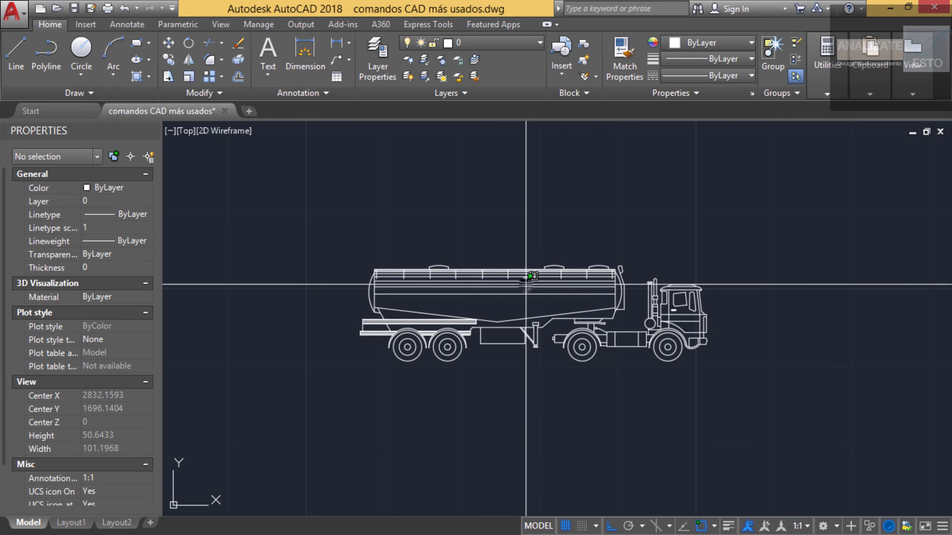
{"action": "left_click", "coordinate": [528, 280]}
{"action": "left_click_drag", "start_coordinate": [549, 287], "coordinate": [497, 296]}
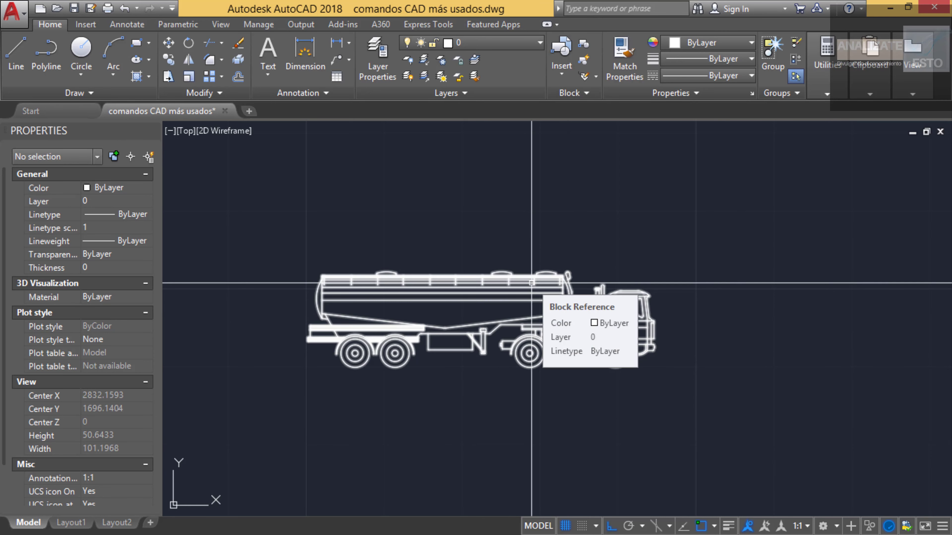
Explode the tanker truck block into its separate lines.
{"action": "type", "text": "x"}
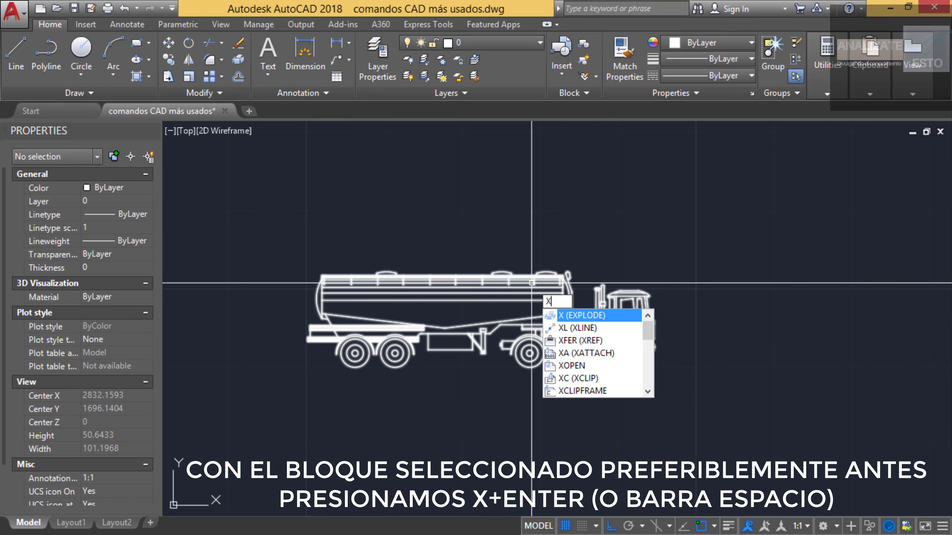
{"action": "key", "text": "Return"}
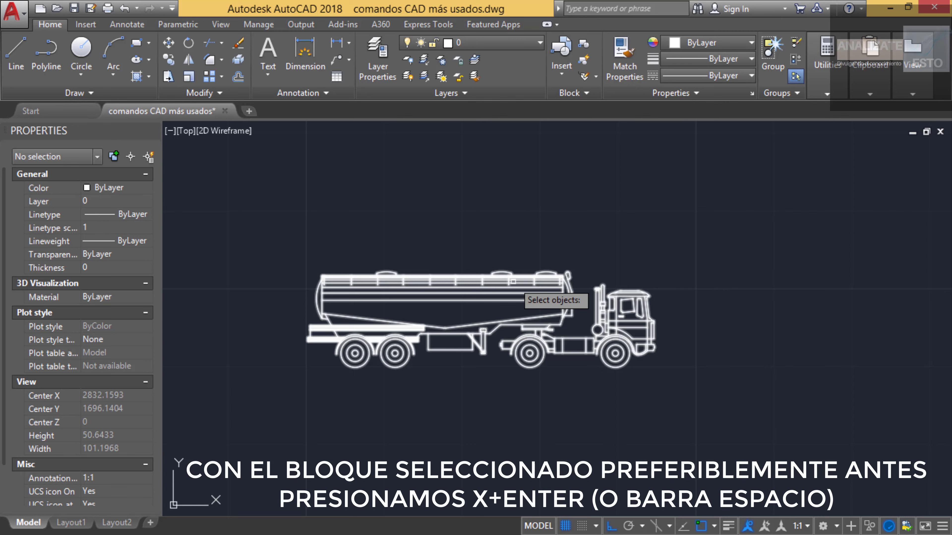
{"action": "left_click", "coordinate": [513, 281]}
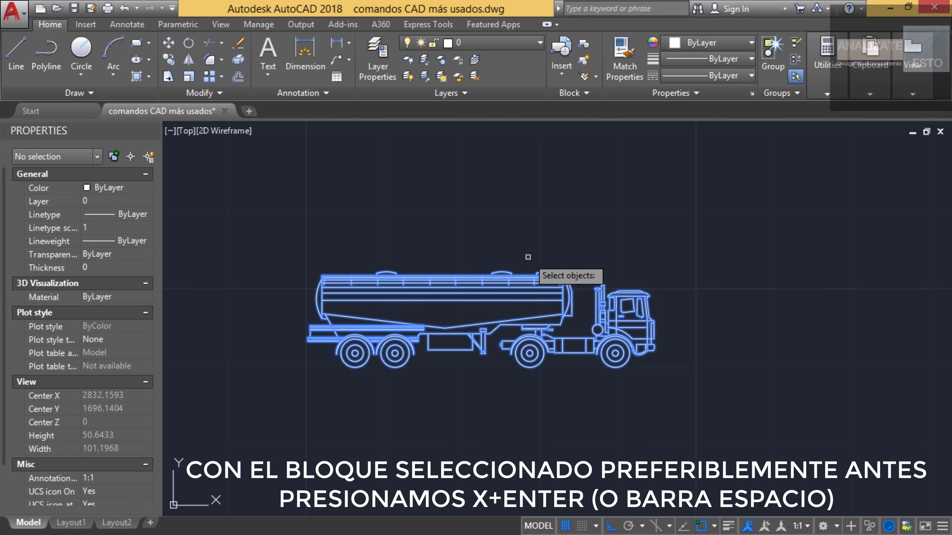
{"action": "key", "text": "Return"}
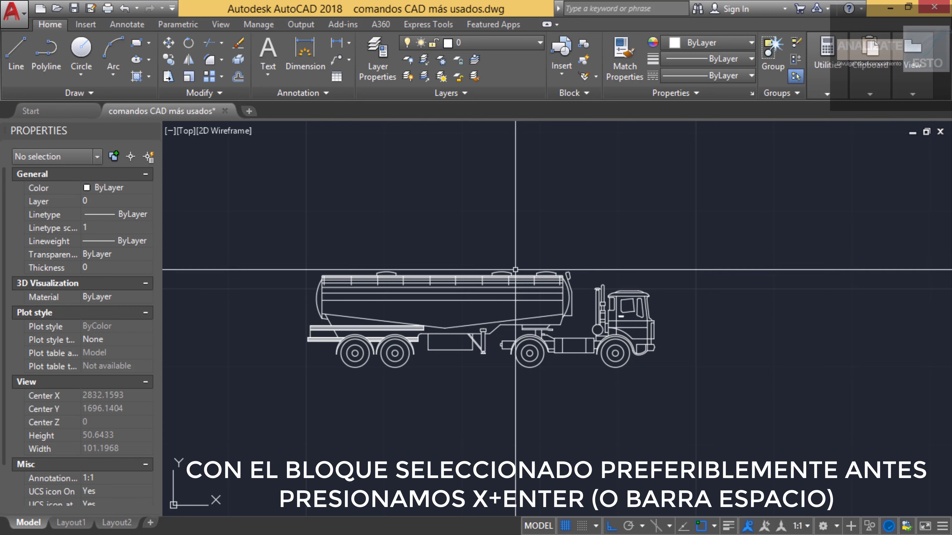
Examine the exploded truck's separate objects by selecting individual lines of the tank, hatches and cab roof, and clear the selection.
{"action": "left_click", "coordinate": [495, 291]}
{"action": "left_click", "coordinate": [487, 280]}
{"action": "left_click", "coordinate": [491, 272]}
{"action": "left_click", "coordinate": [546, 271]}
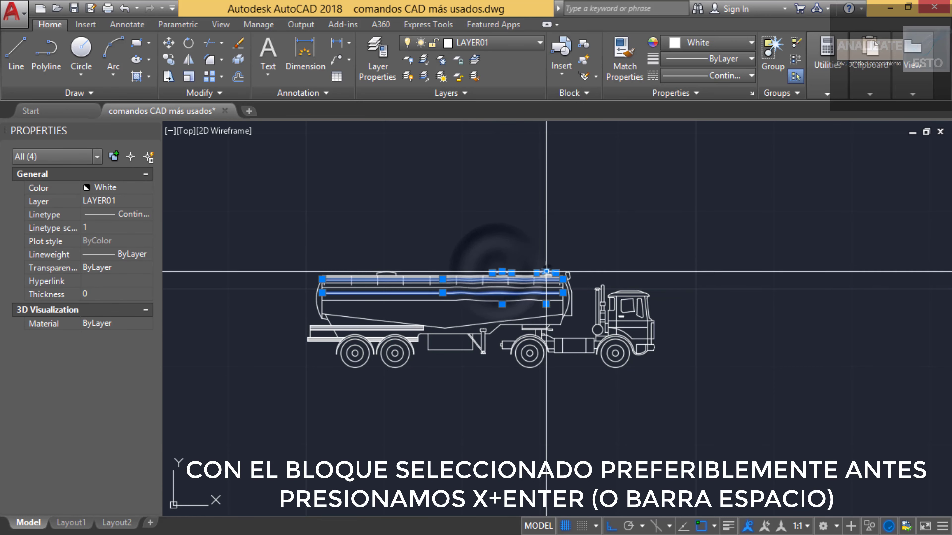
{"action": "left_click", "coordinate": [633, 291]}
{"action": "left_click", "coordinate": [627, 315]}
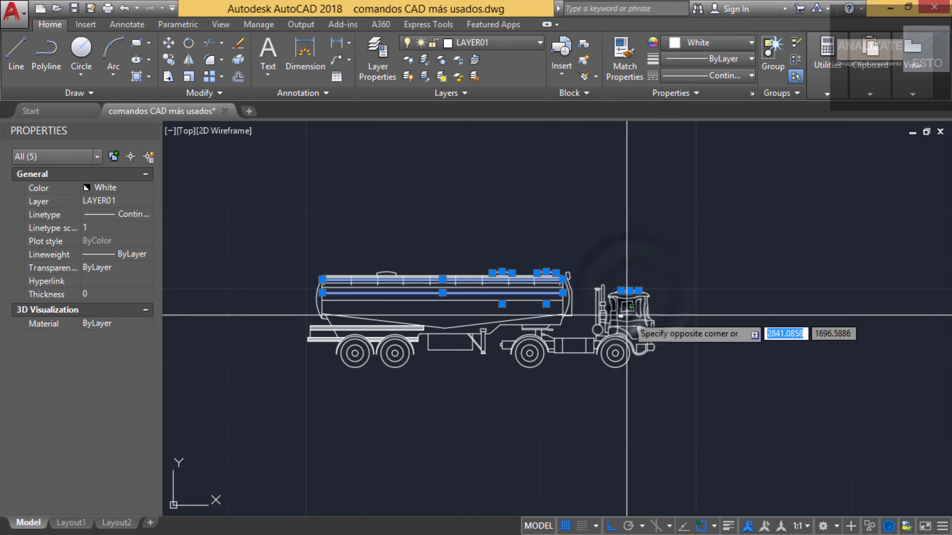
{"action": "key", "text": "Escape"}
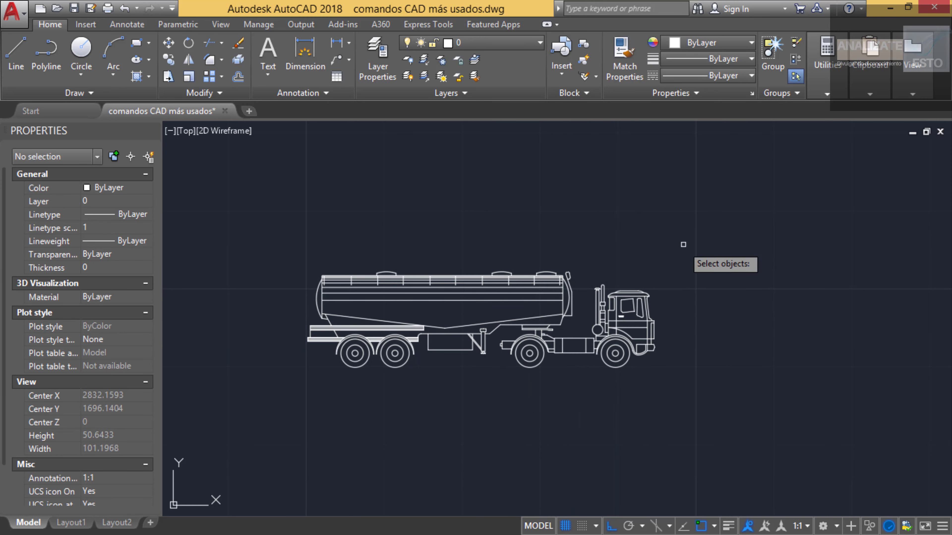
Stretch the front half of the tanker truck, including the cab, horizontally to the right to lengthen the trailer.
{"action": "left_click", "coordinate": [702, 245]}
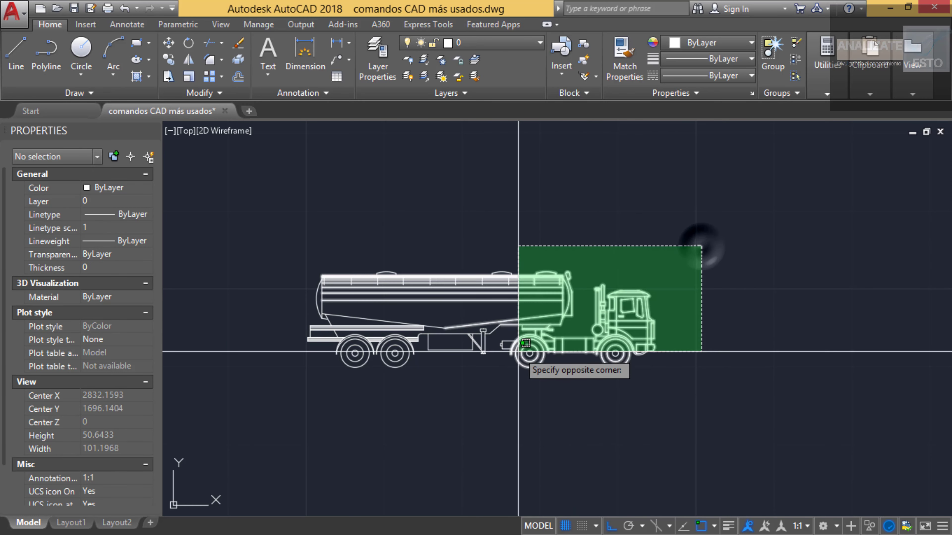
{"action": "left_click", "coordinate": [449, 388]}
{"action": "left_click", "coordinate": [427, 388]}
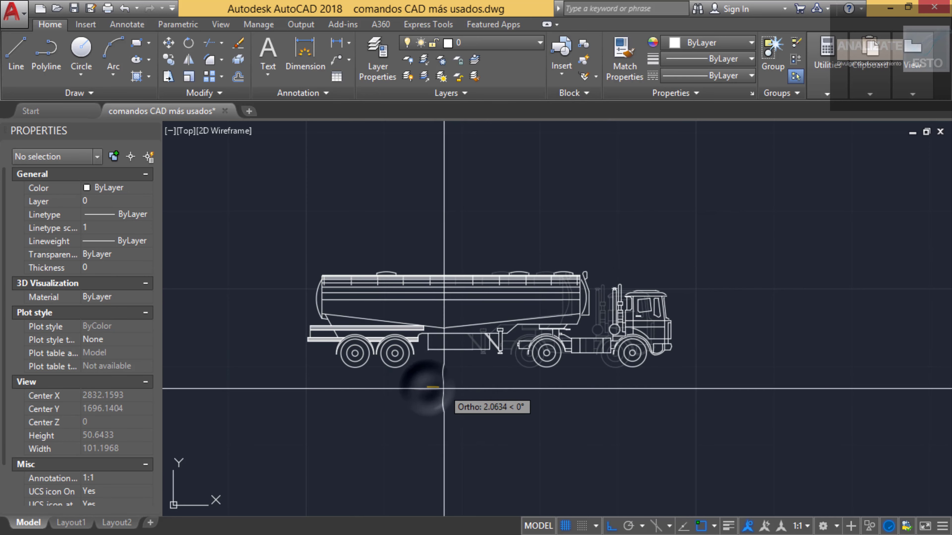
{"action": "left_click", "coordinate": [472, 389]}
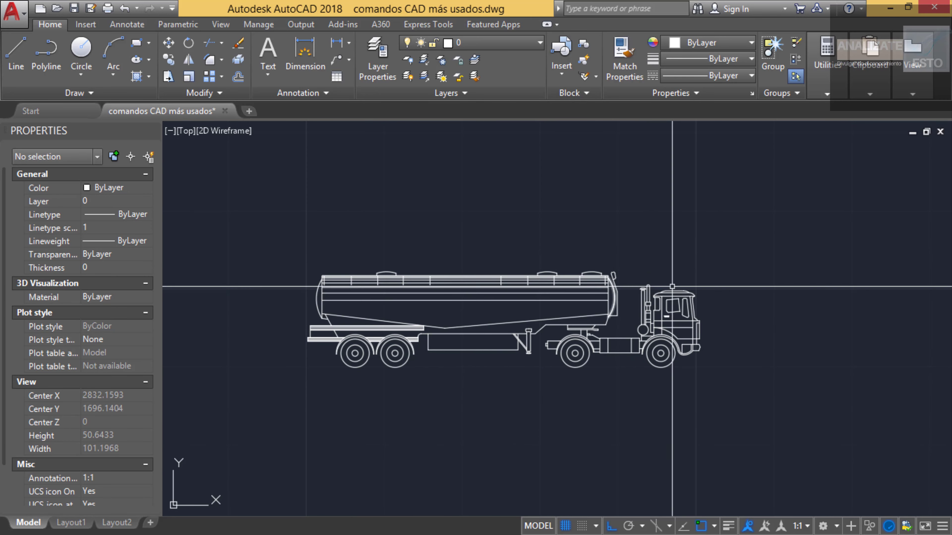
Start Trim with the diagonal brace and the adjoining vertical box edge beneath the trailer as cutting edges.
{"action": "scroll", "coordinate": [521, 332], "scroll_direction": "up", "scroll_amount": 6}
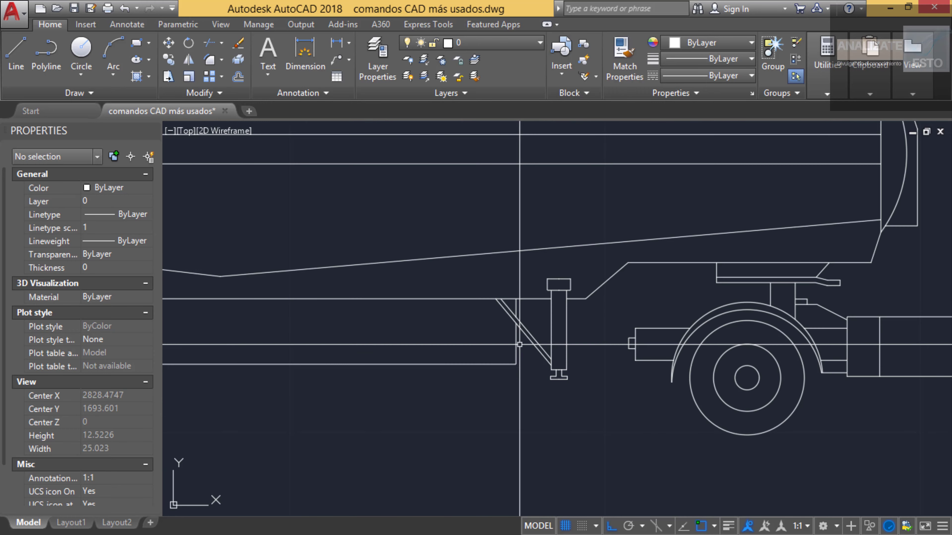
{"action": "type", "text": "tr"}
{"action": "key", "text": "Return"}
{"action": "left_click", "coordinate": [528, 306]}
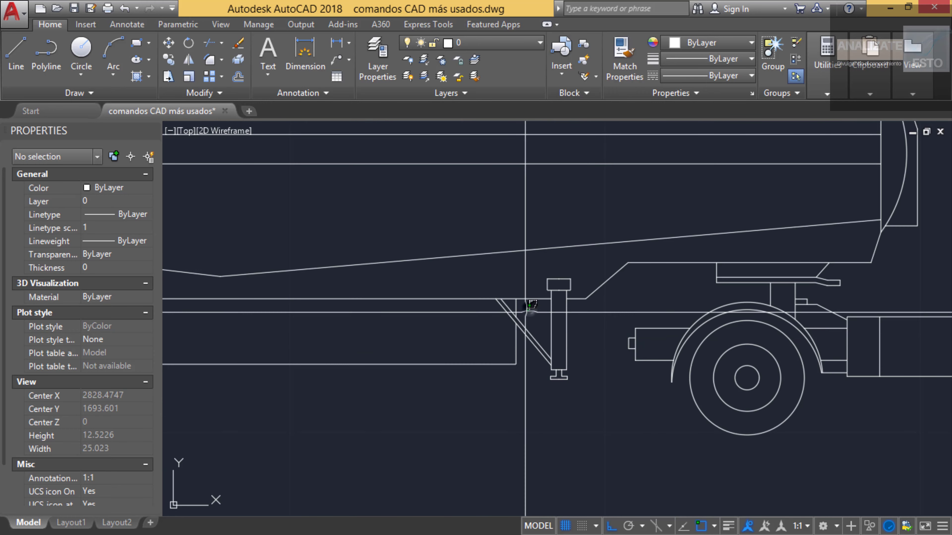
{"action": "left_click", "coordinate": [494, 332]}
{"action": "key", "text": "Return"}
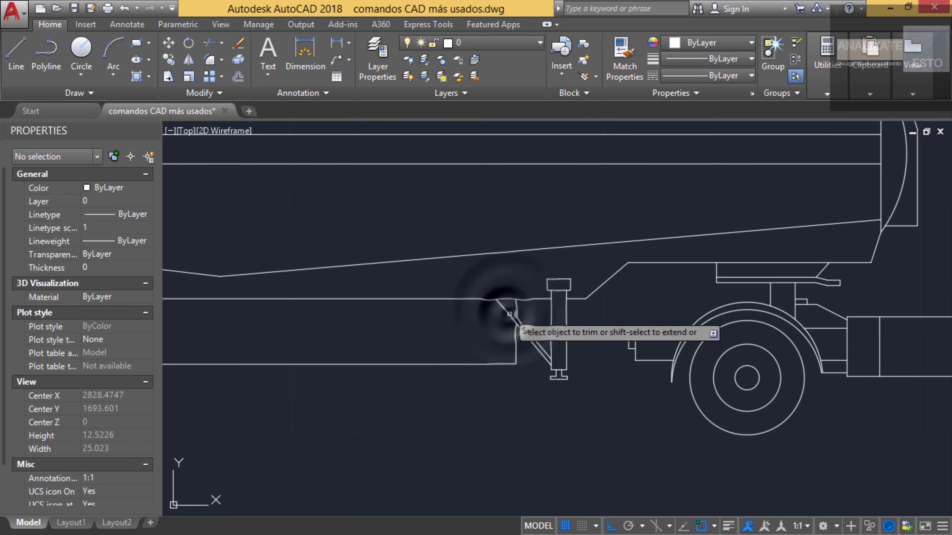